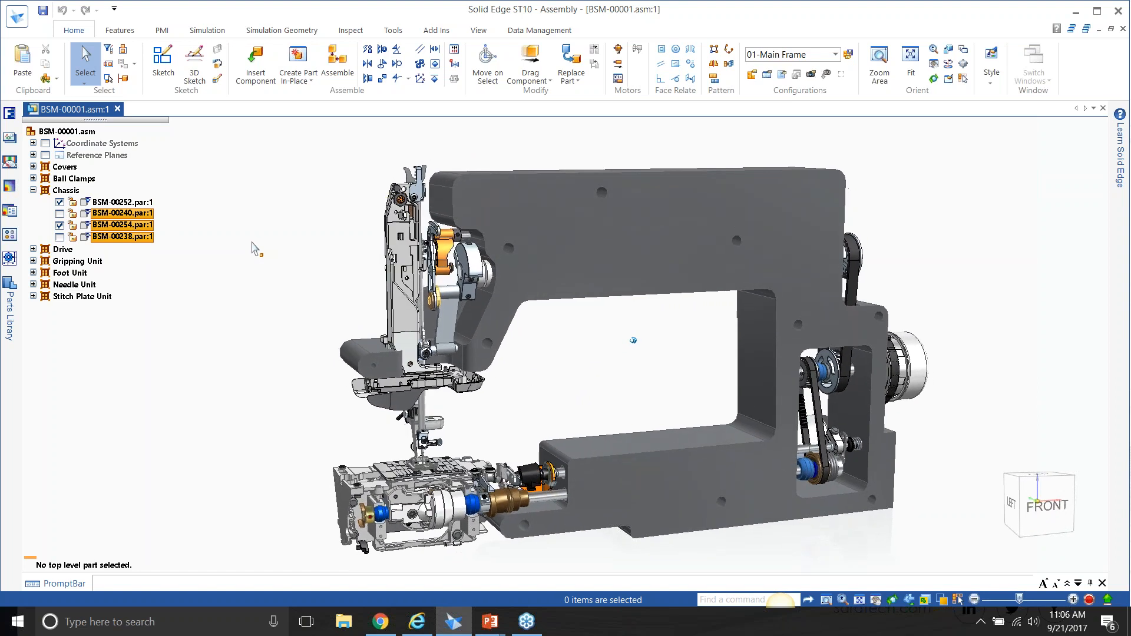
# Open the main frame part BSM-00252.par from the assembly and keep its Generative Design study tree displayed with the study tools.
pyautogui.rightClick(550, 191)
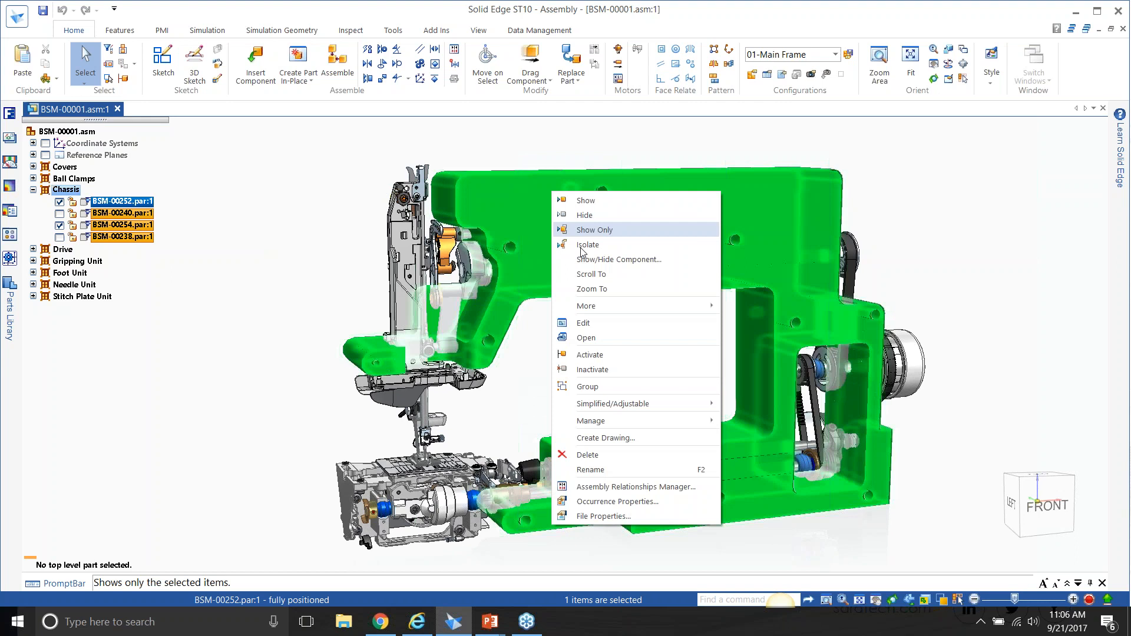
pyautogui.click(603, 337)
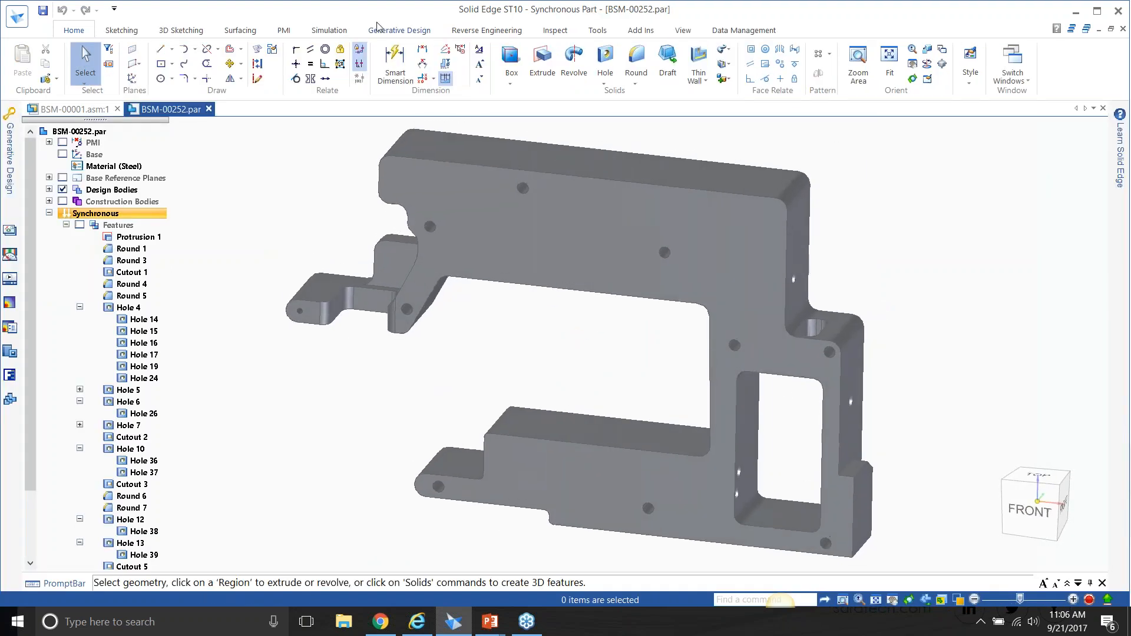
pyautogui.click(389, 31)
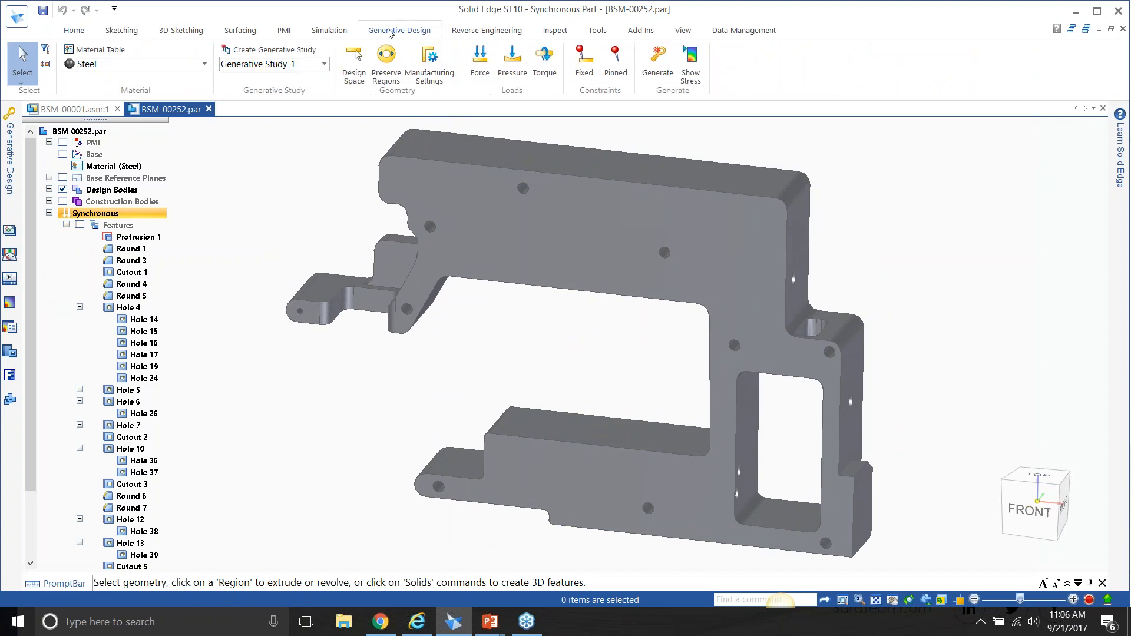
pyautogui.click(10, 133)
pyautogui.click(210, 109)
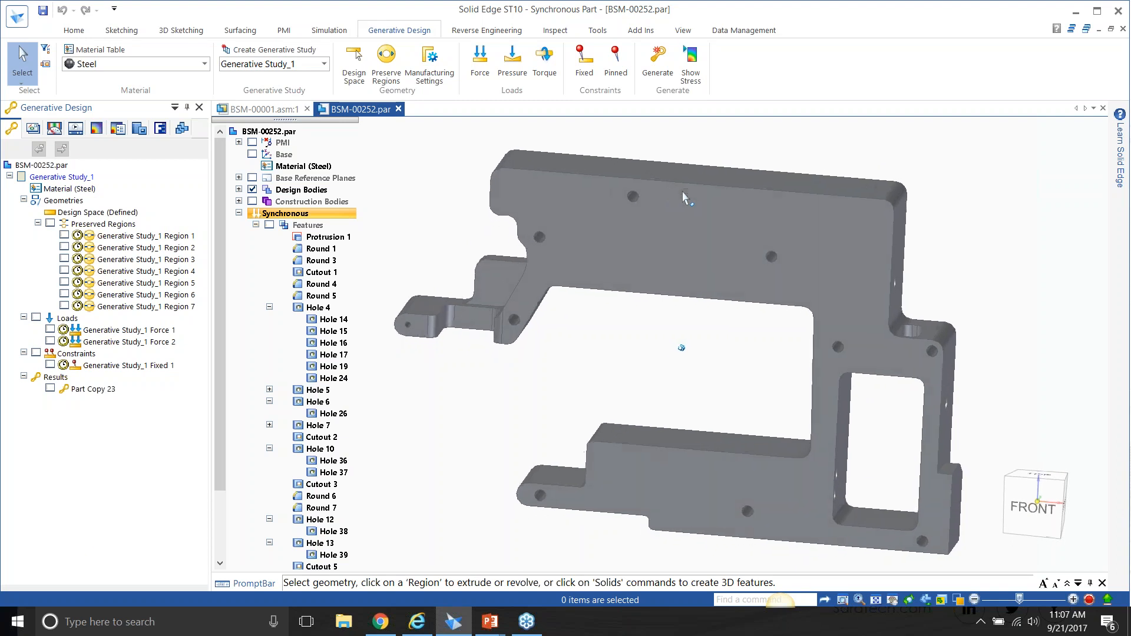
# Try Steel, structural as the part material, and return the material to Steel.
pyautogui.click(163, 64)
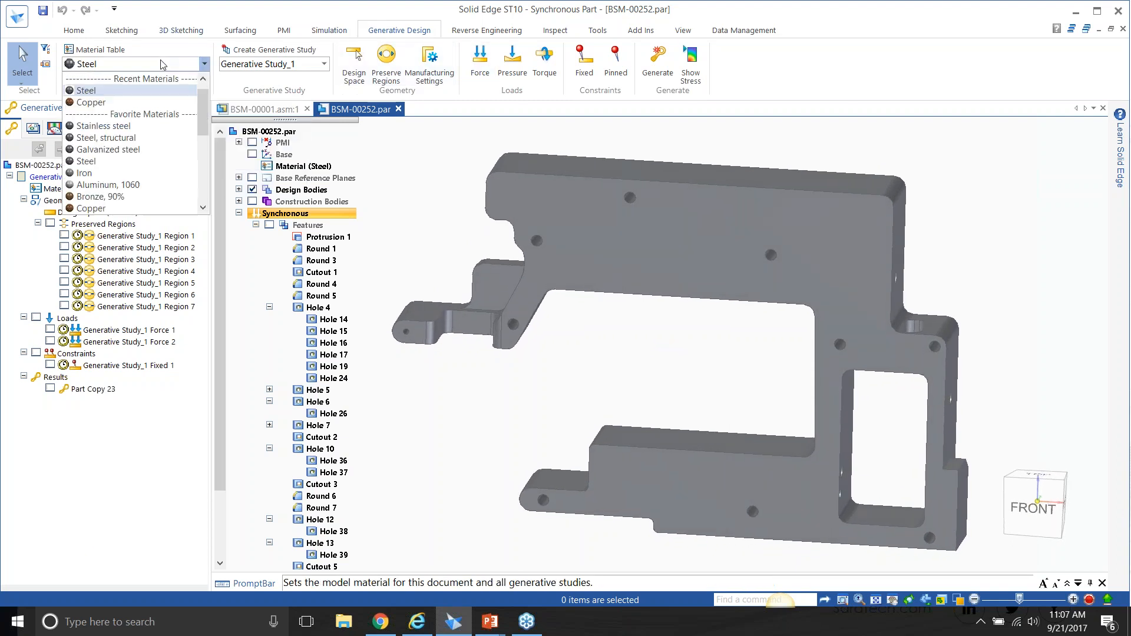
pyautogui.moveTo(204, 109); pyautogui.dragTo(205, 179)
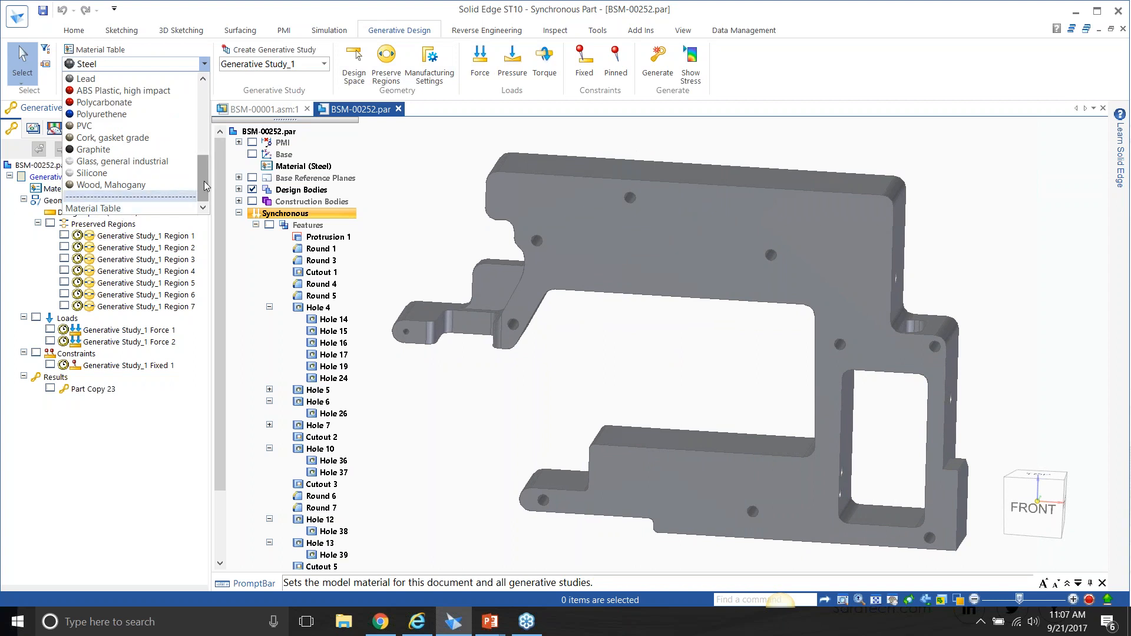
pyautogui.scroll(5, 206, 186)
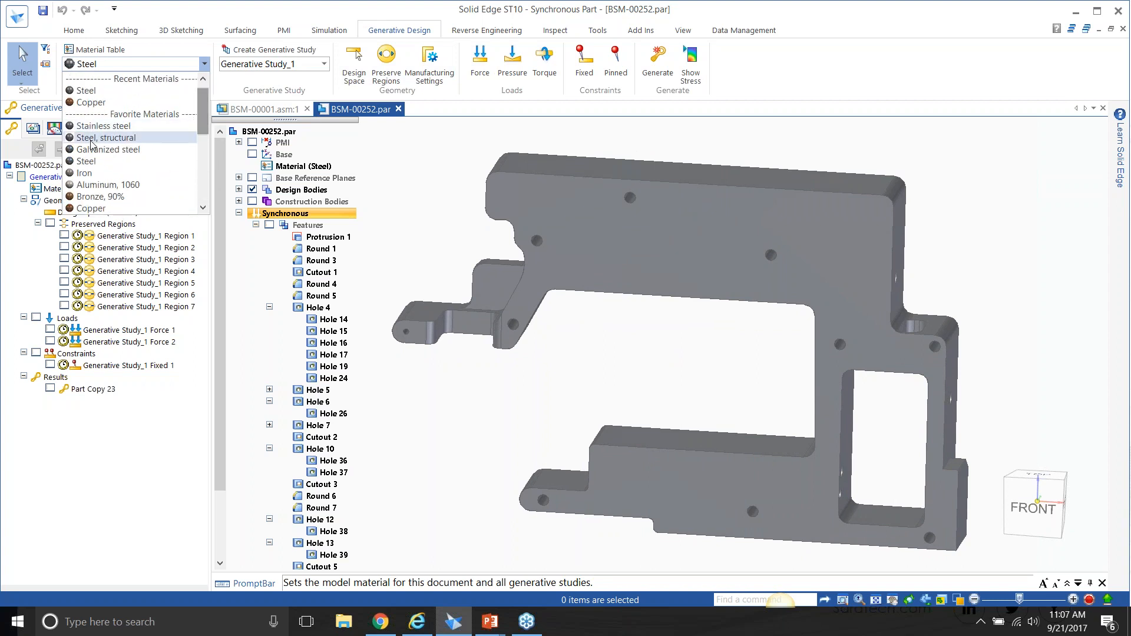
pyautogui.click(91, 137)
pyautogui.click(204, 65)
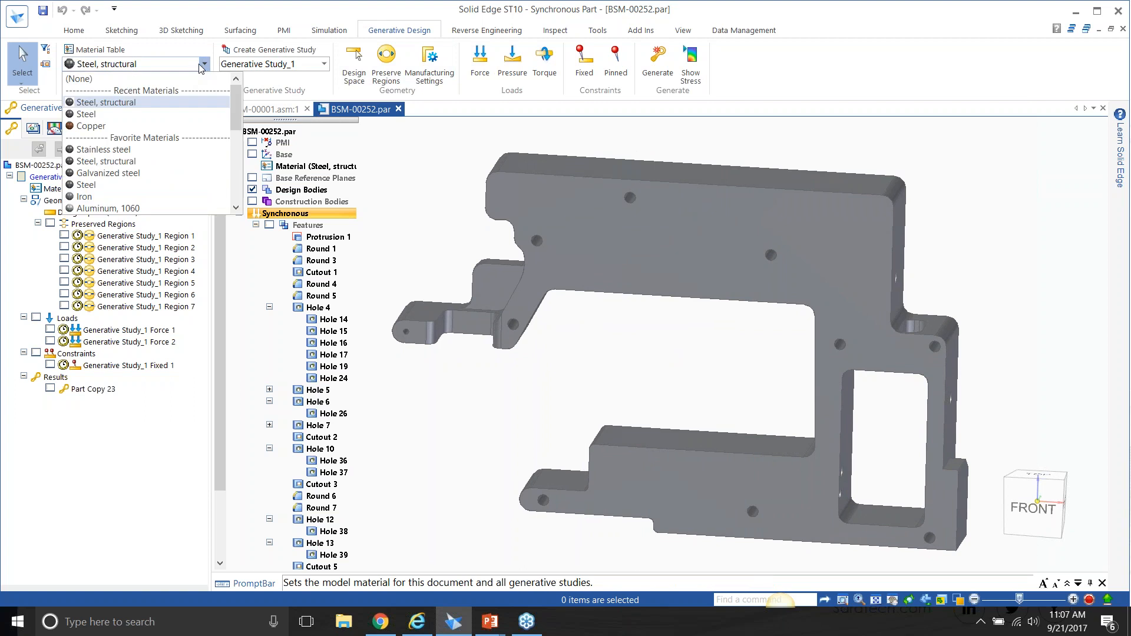
pyautogui.click(124, 114)
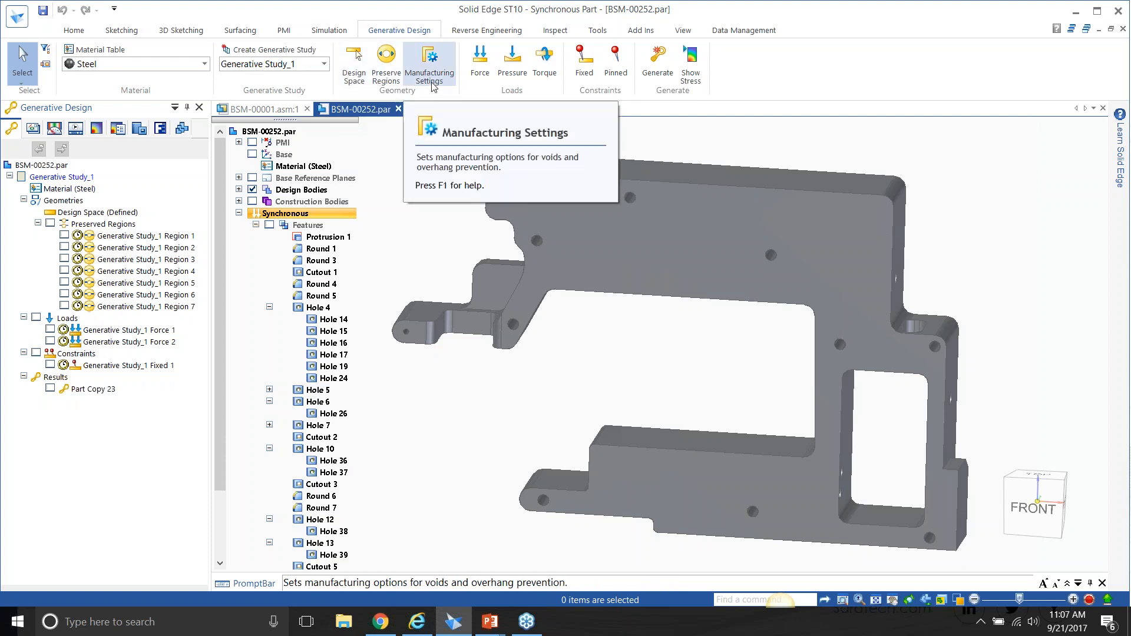
# Examine the study's preserved regions on the frame with the Synchronous feature list collapsed, and hide the regions again.
pyautogui.click(386, 77)
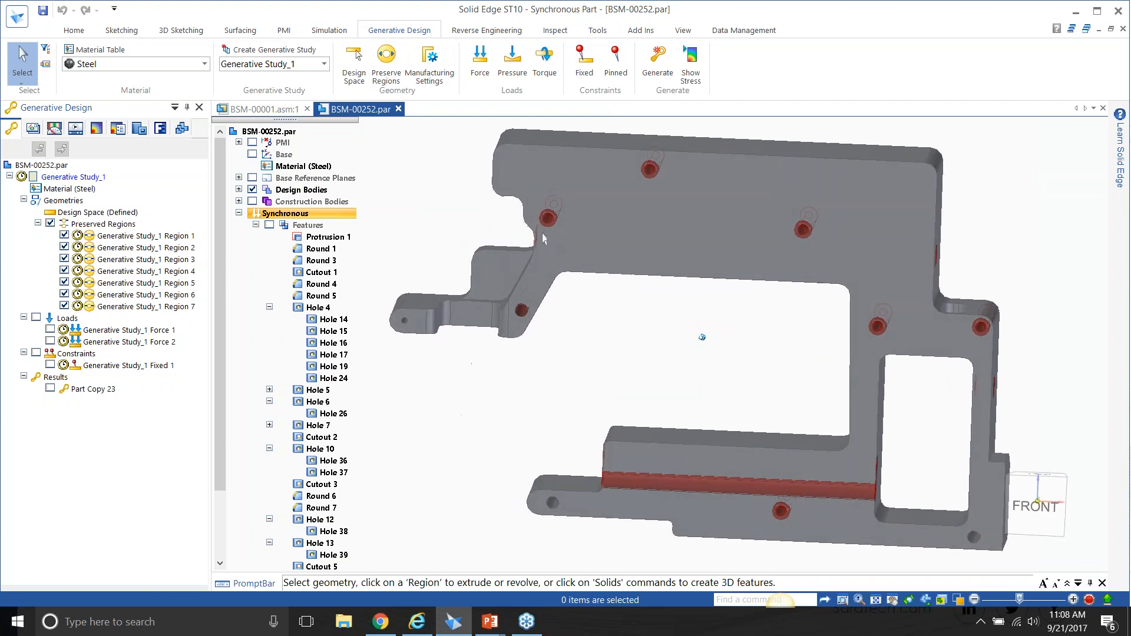
pyautogui.click(396, 69)
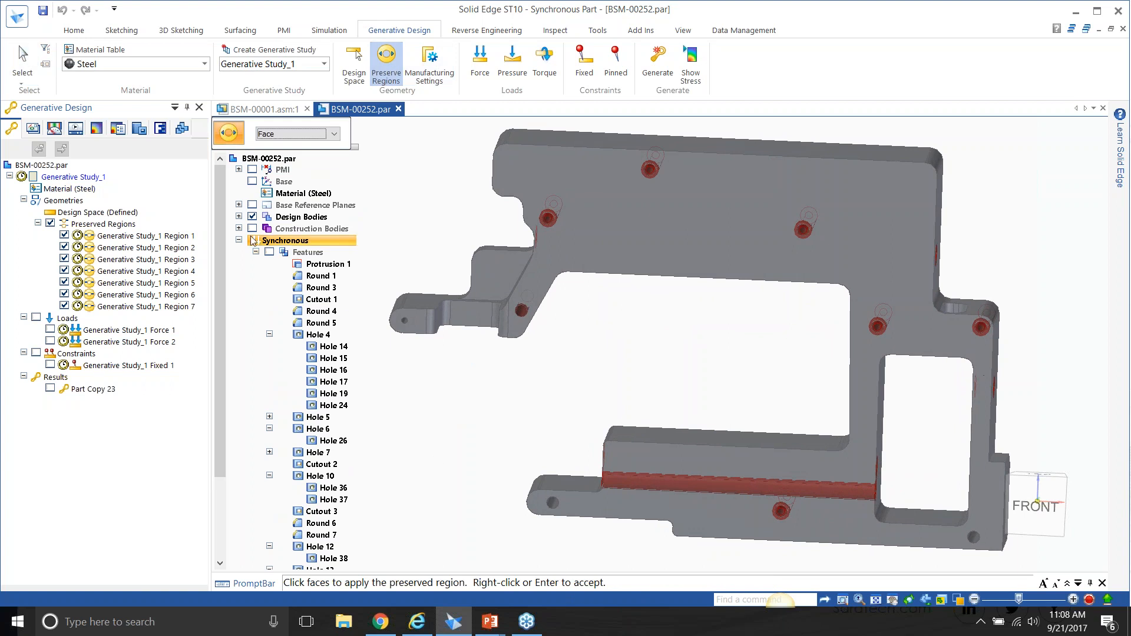
pyautogui.click(239, 241)
pyautogui.moveTo(263, 375); pyautogui.dragTo(400, 492)
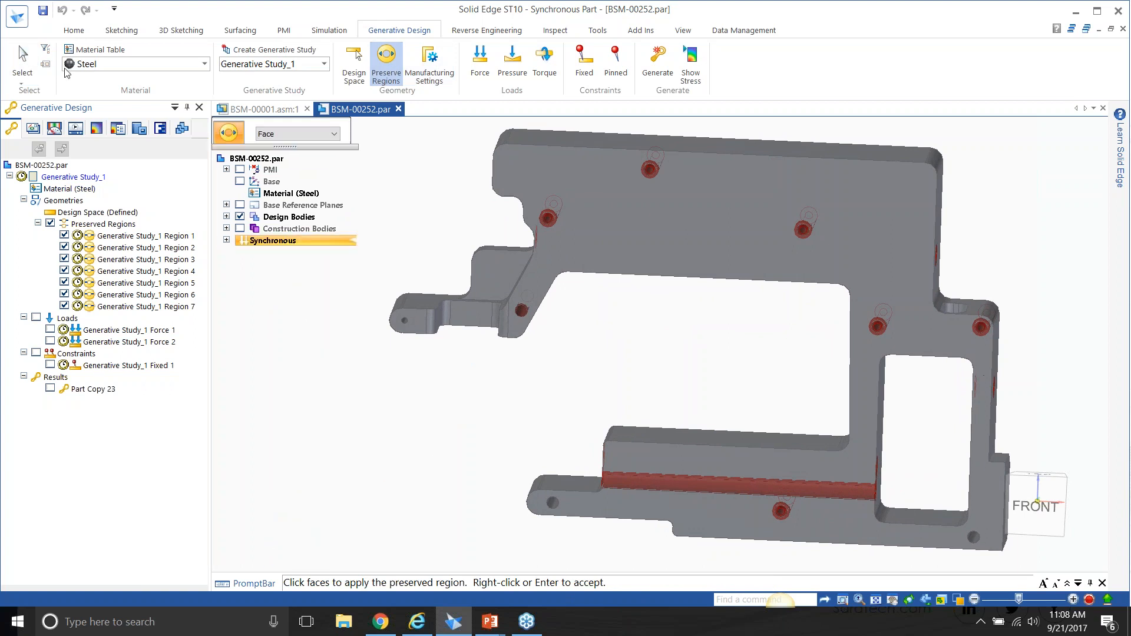
pyautogui.click(25, 65)
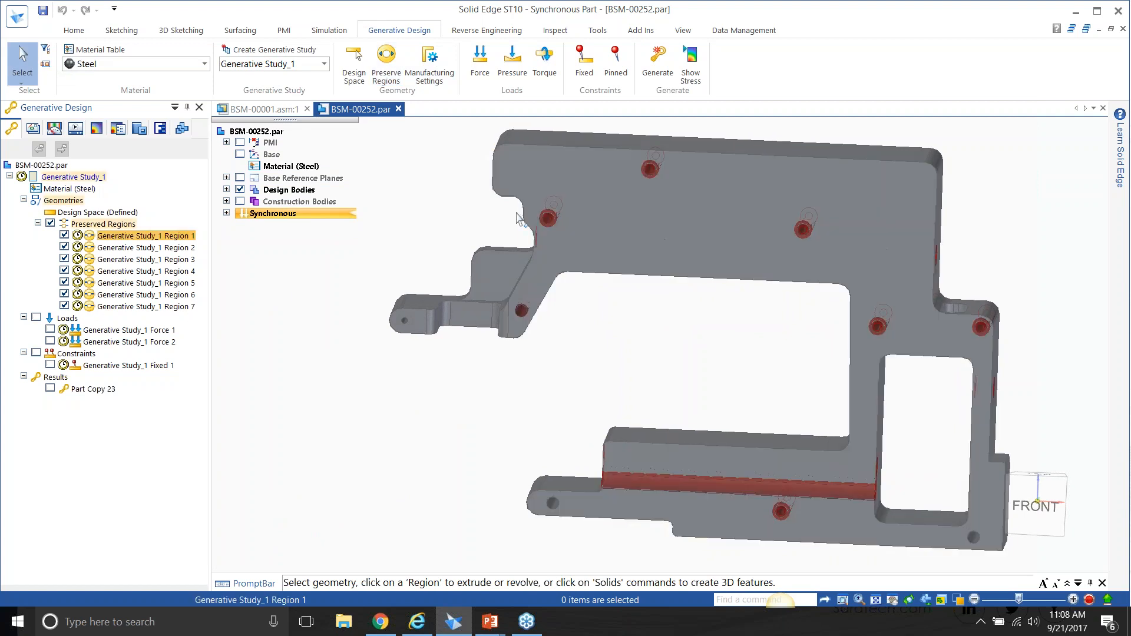
pyautogui.click(52, 223)
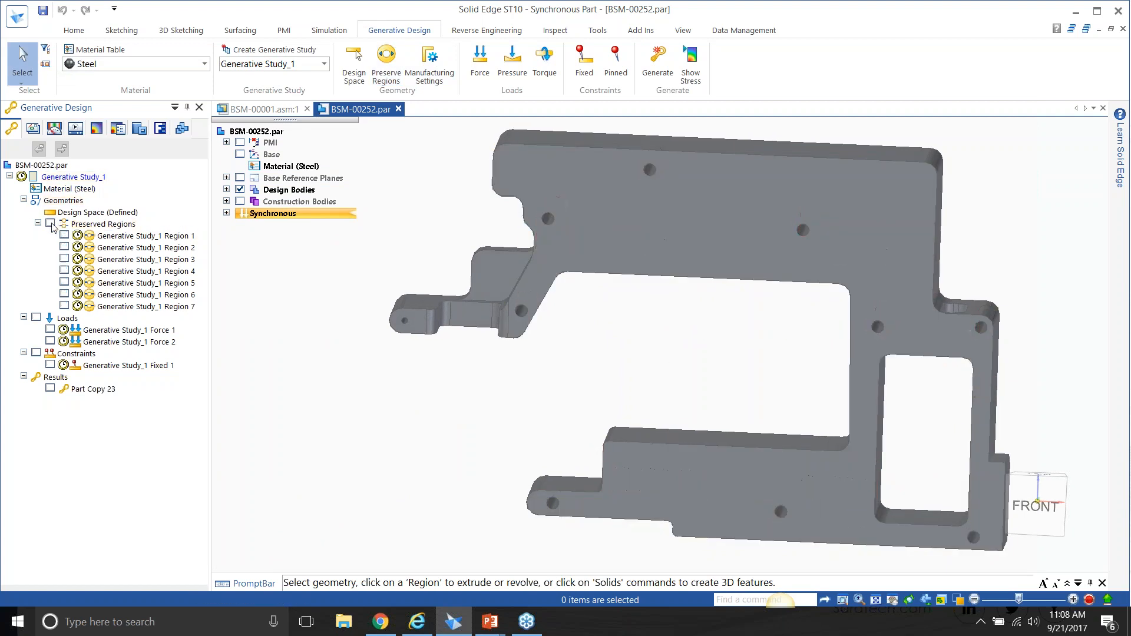
# Show the study's loads and examine the definition of Force 1, including its face selection options, without changing it.
pyautogui.click(35, 317)
pyautogui.click(129, 330)
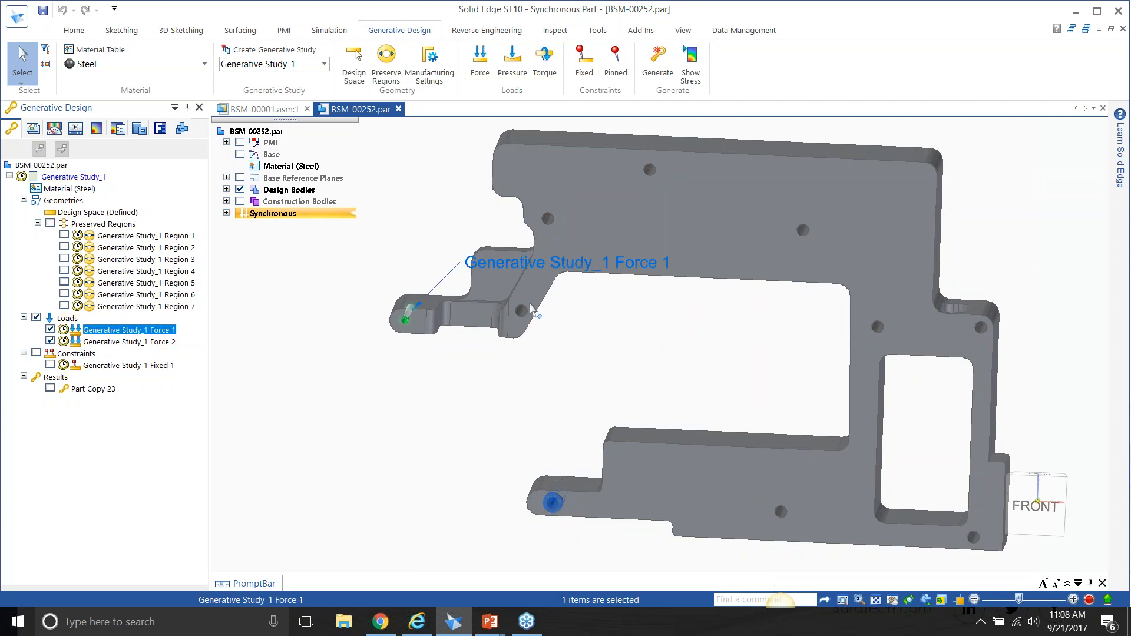
pyautogui.doubleClick(580, 266)
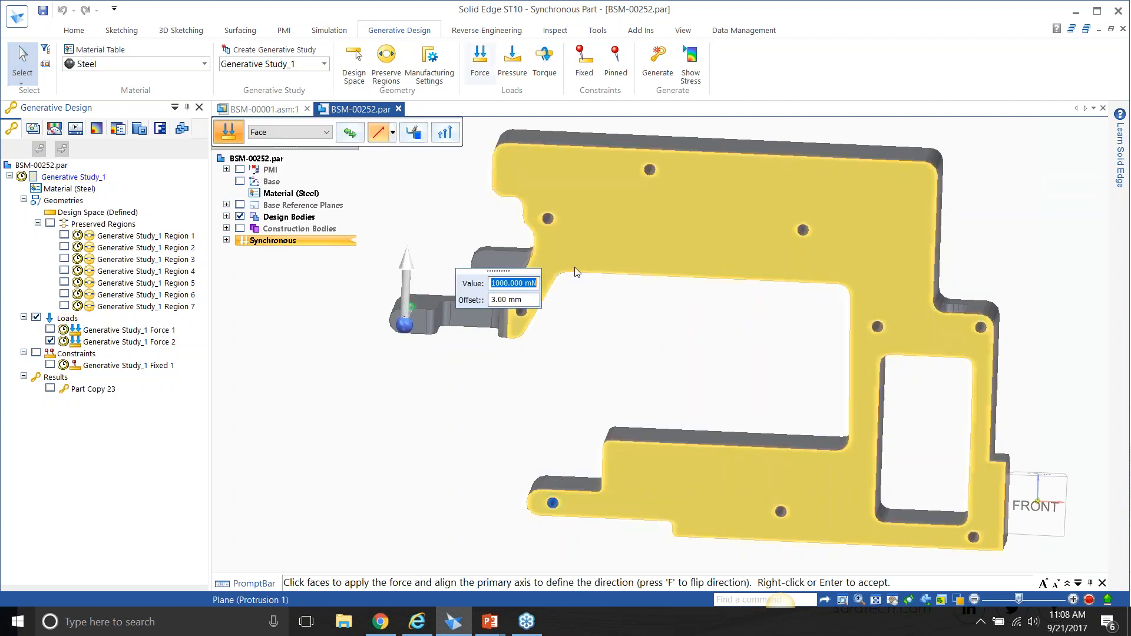
pyautogui.click(318, 133)
pyautogui.click(319, 132)
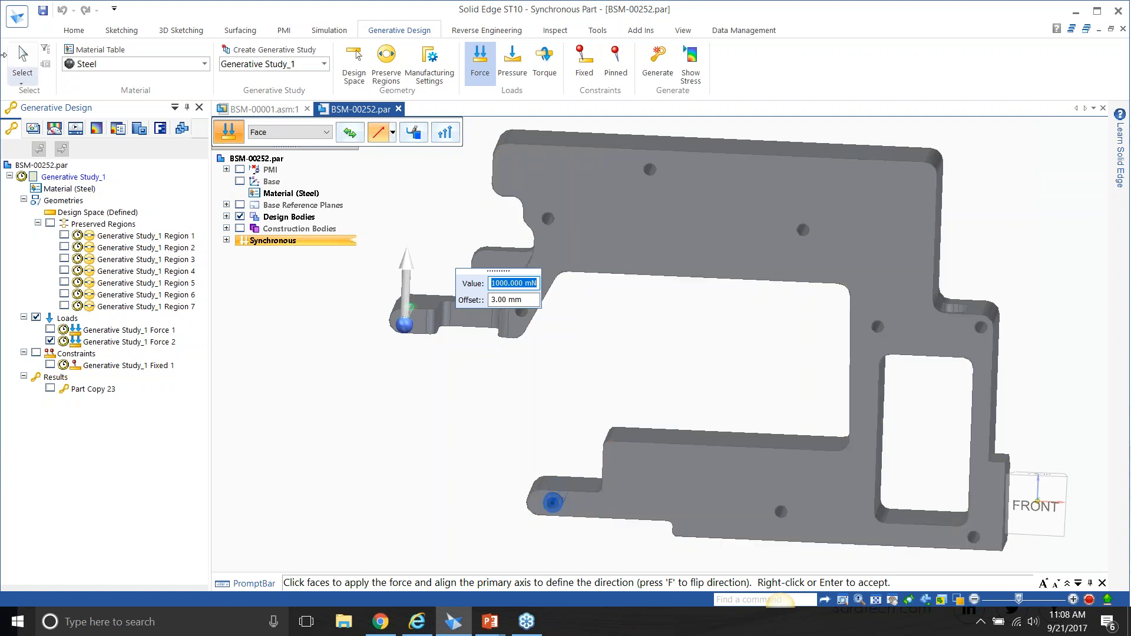
pyautogui.click(21, 56)
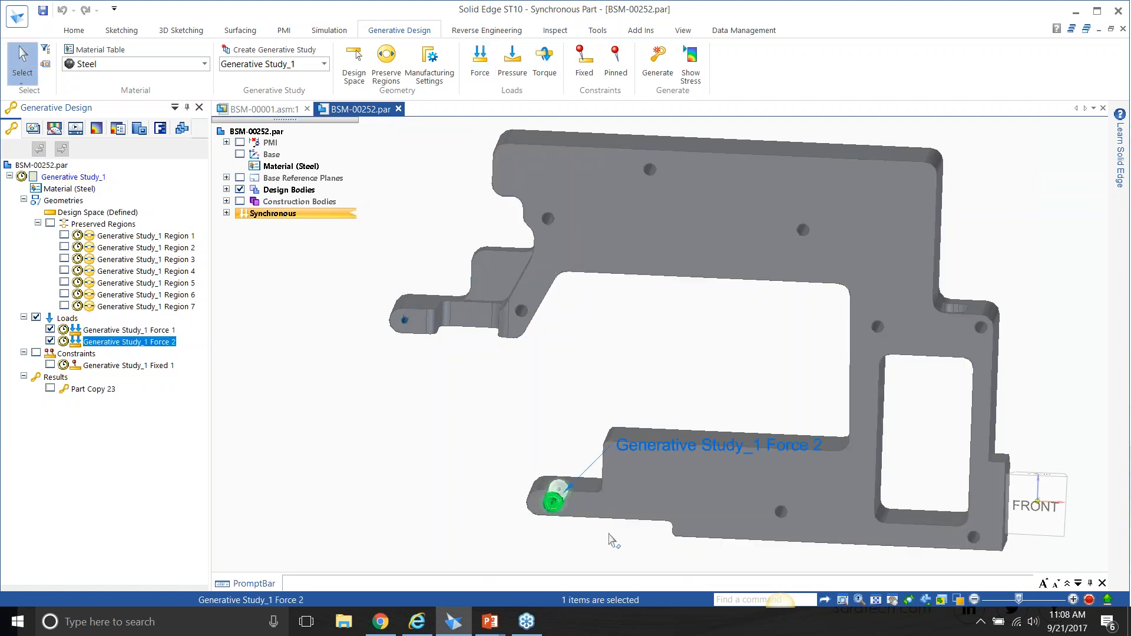
# Examine the value, offset and direction of Force 2 on the frame's lower arm and leave its definition unchanged.
pyautogui.click(651, 446)
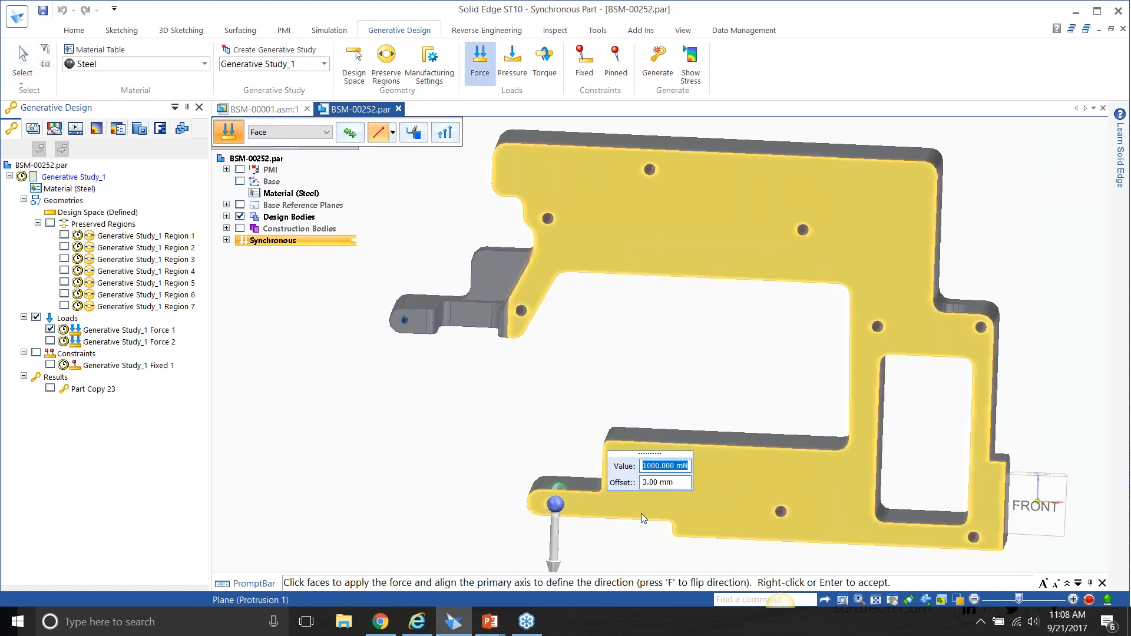
pyautogui.click(39, 319)
pyautogui.click(39, 318)
pyautogui.click(23, 59)
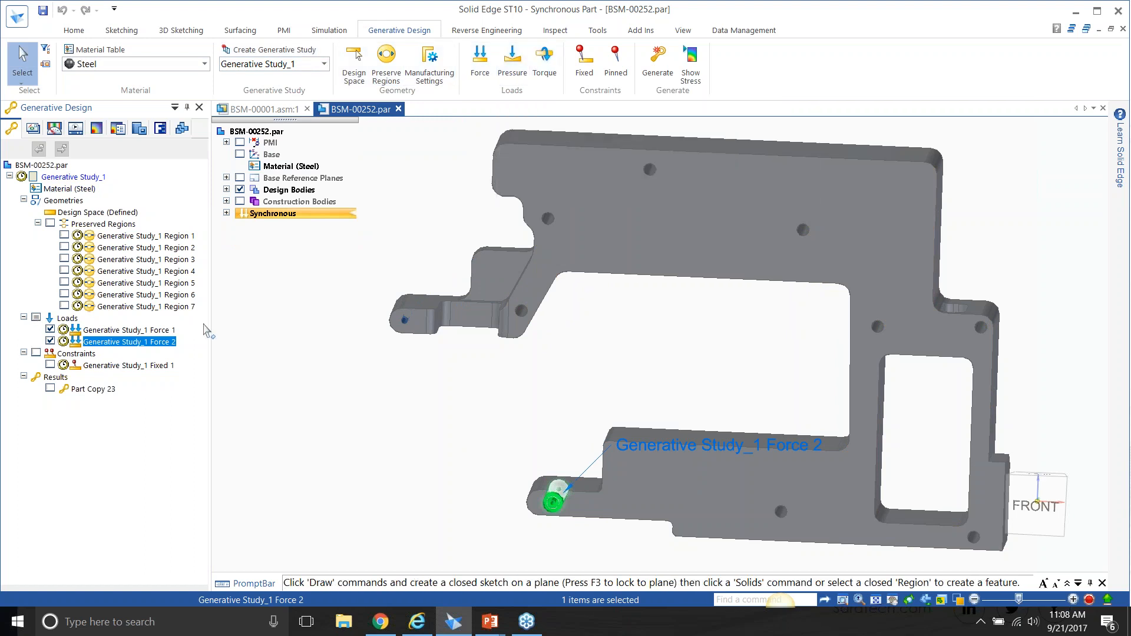
# Hide the study's loads, and briefly show the fixed constraint to examine where the frame is held.
pyautogui.click(36, 318)
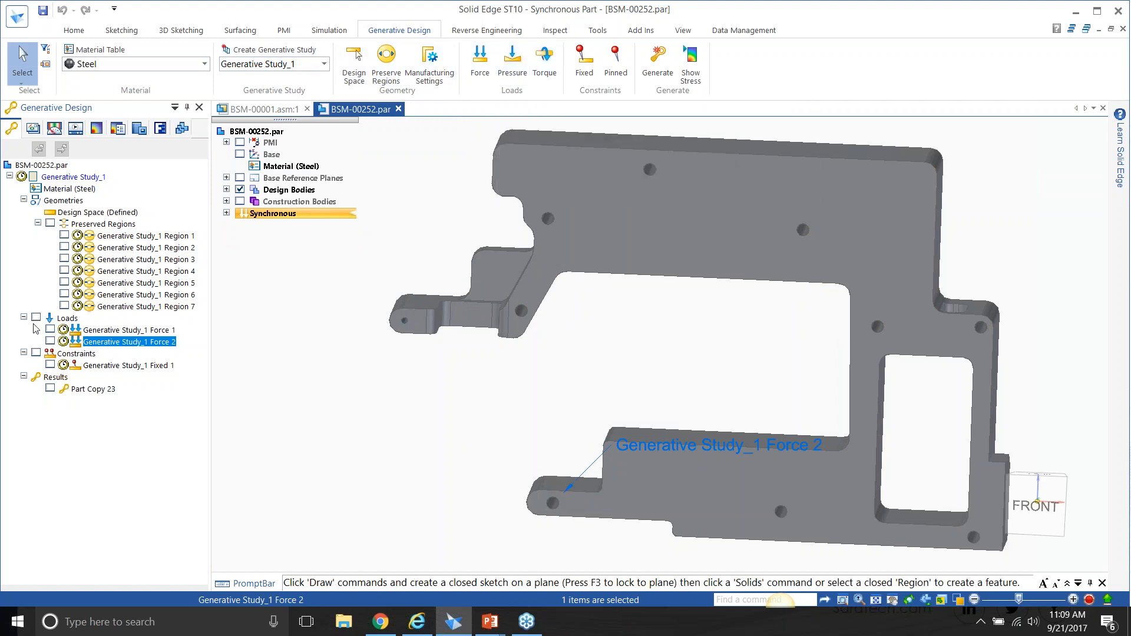
pyautogui.click(36, 353)
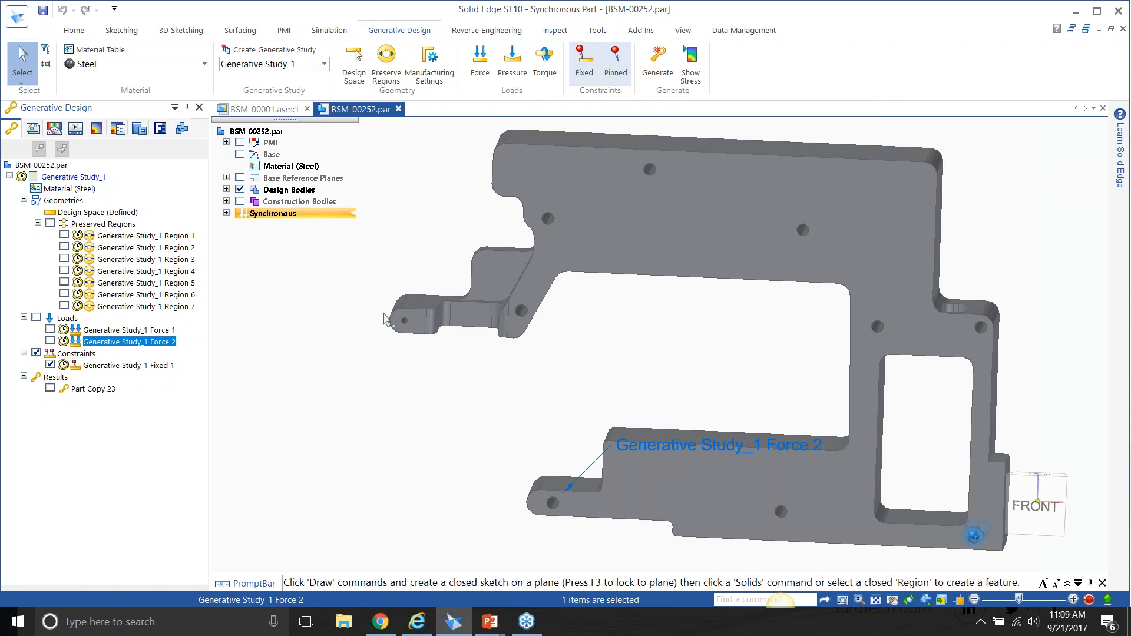
pyautogui.click(35, 353)
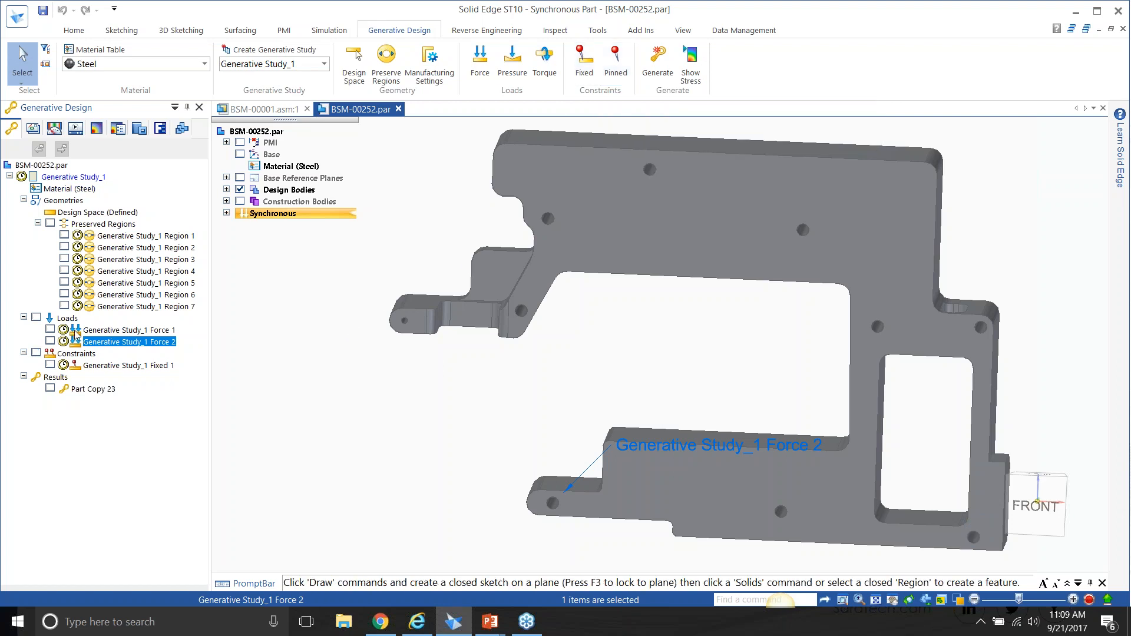
# Try study quality values such as 275 and 126 and a smaller mass reduction in the Generate Study settings, and close without generating.
pyautogui.click(659, 58)
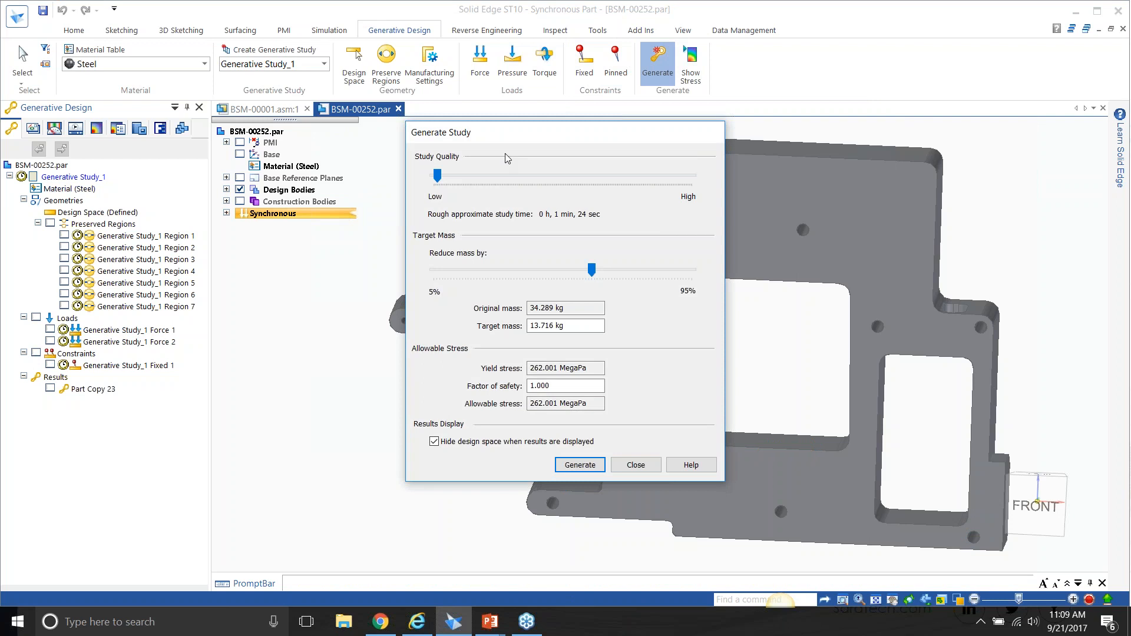
pyautogui.moveTo(437, 176); pyautogui.dragTo(673, 188)
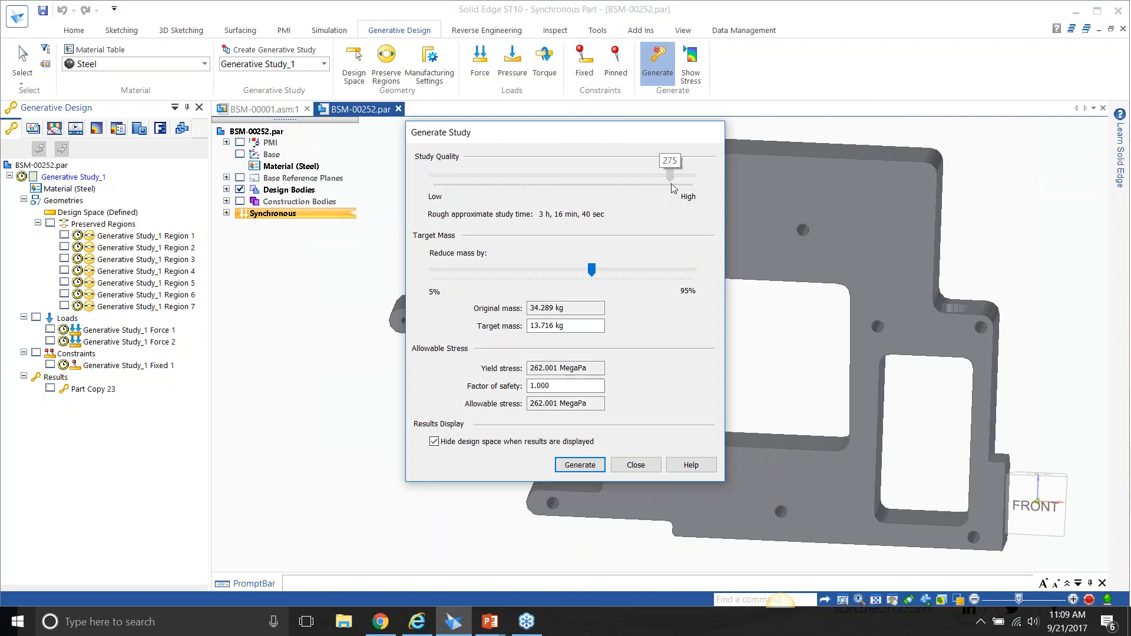
pyautogui.moveTo(672, 187); pyautogui.dragTo(451, 160)
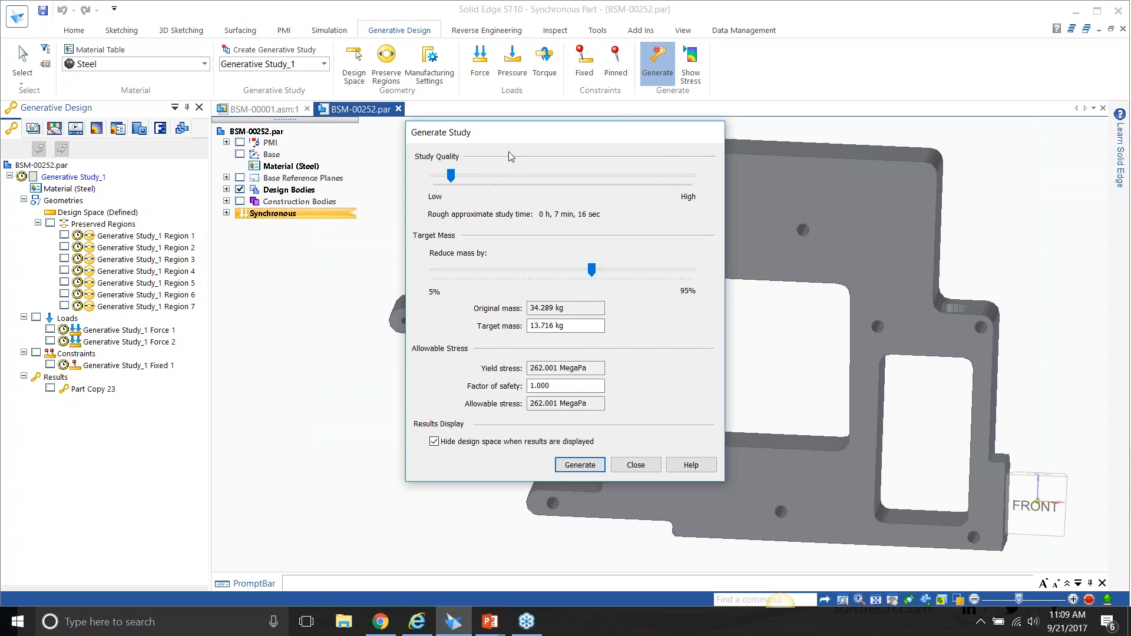
pyautogui.moveTo(452, 181); pyautogui.dragTo(544, 200)
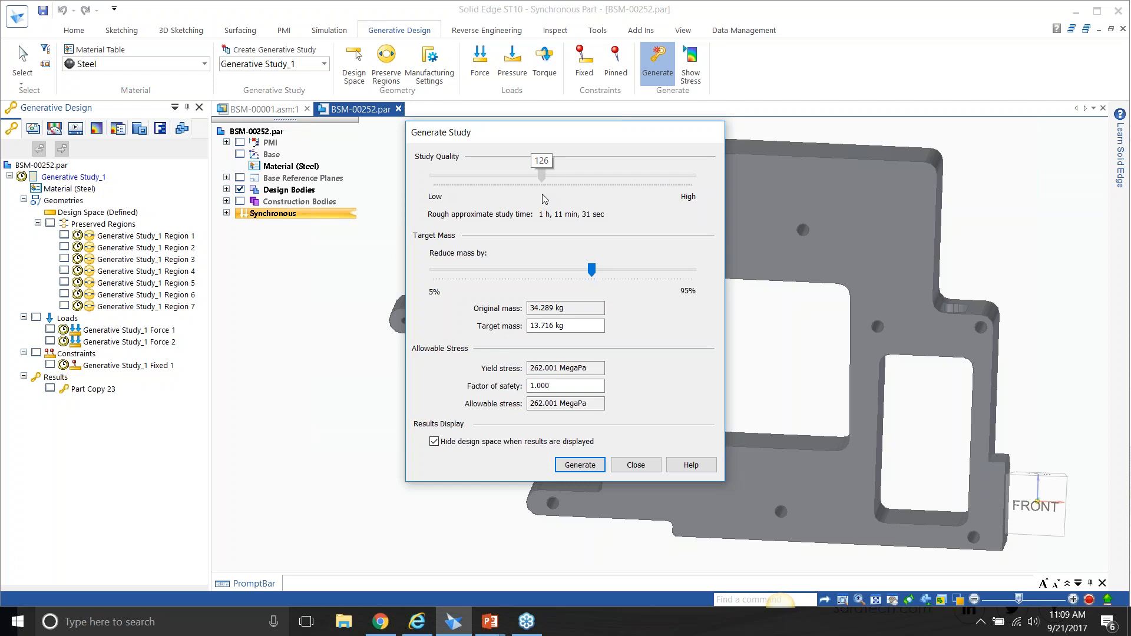
pyautogui.moveTo(544, 199)
pyautogui.mouseDown()
pyautogui.moveTo(762, 216)
pyautogui.moveTo(606, 197)
pyautogui.moveTo(818, 207)
pyautogui.moveTo(536, 187)
pyautogui.mouseUp()
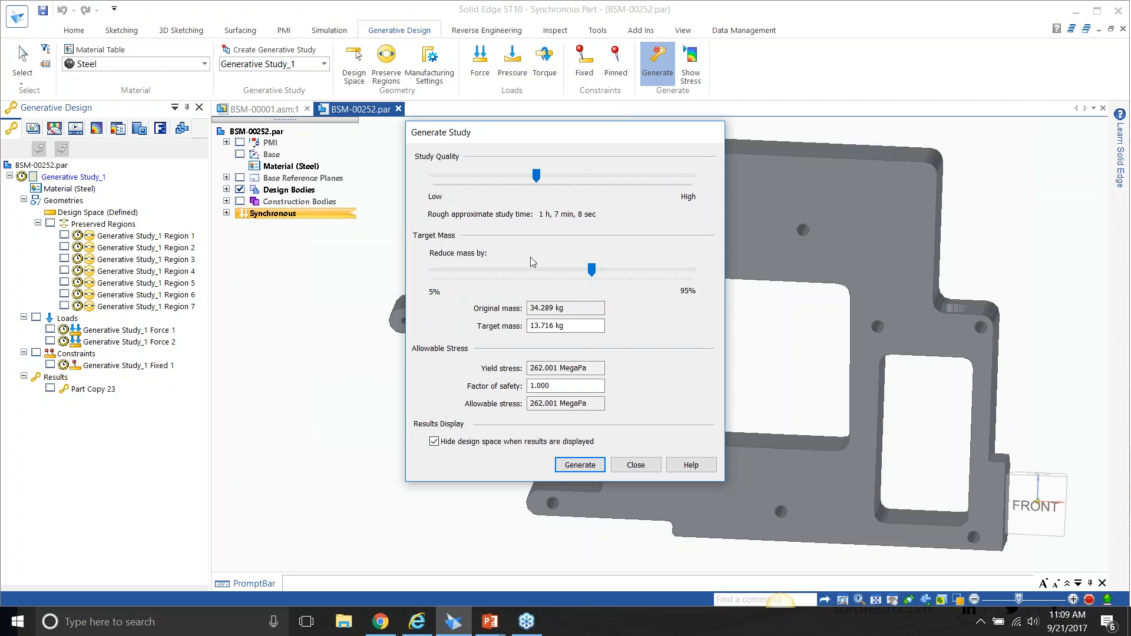
pyautogui.moveTo(592, 269); pyautogui.dragTo(536, 274)
pyautogui.click(542, 271)
pyautogui.click(635, 465)
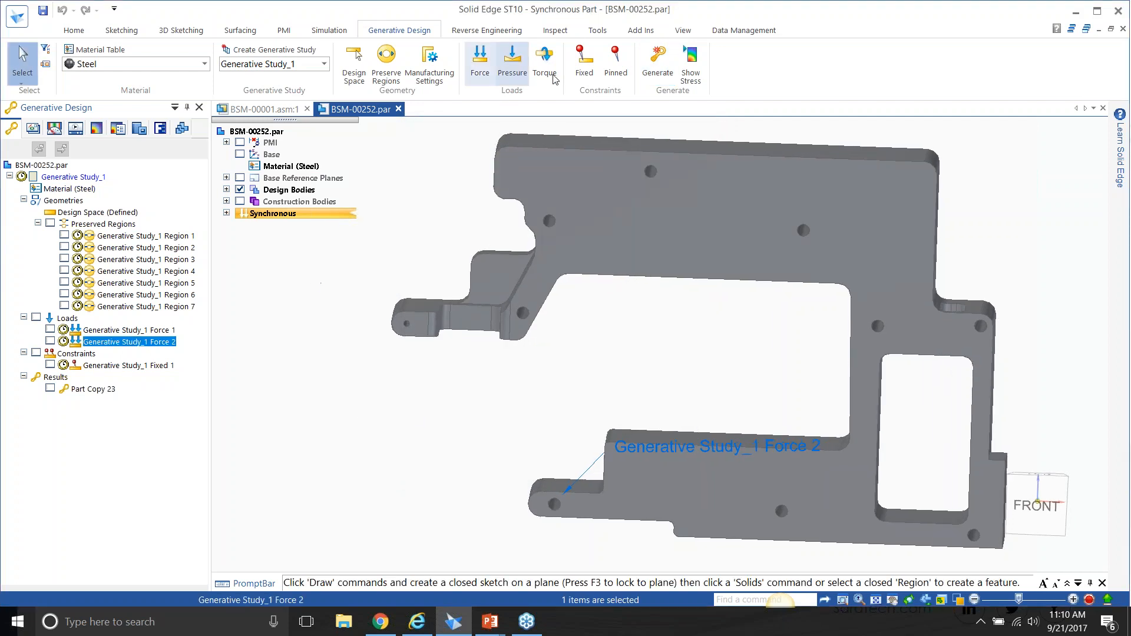
# Show the study result Part Copy 23, expand the design and construction bodies, and display the stress on the result.
pyautogui.click(50, 388)
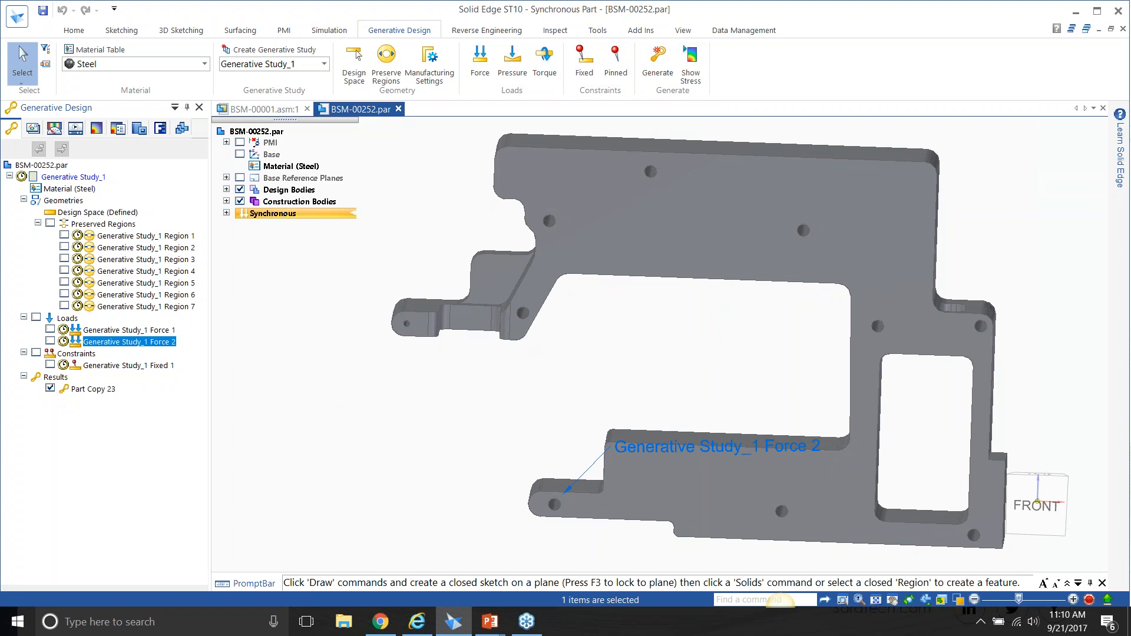
pyautogui.click(226, 201)
pyautogui.click(226, 190)
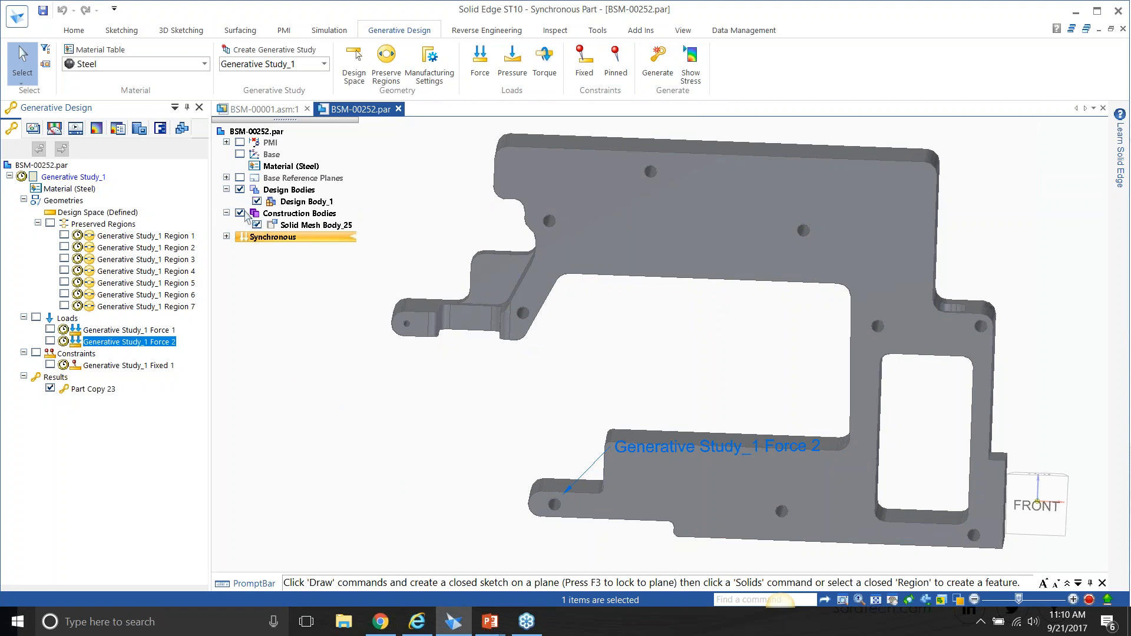
pyautogui.click(690, 63)
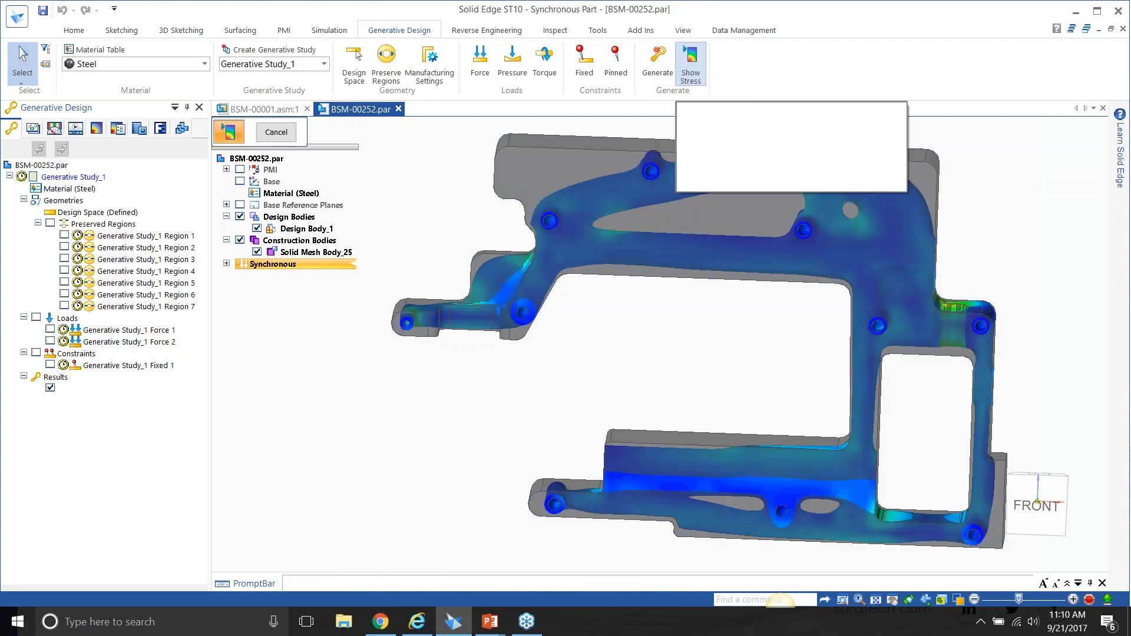
# Hide the design bodies to examine the stress result alone, and show them again to compare it with the original frame.
pyautogui.click(240, 217)
pyautogui.moveTo(278, 313); pyautogui.dragTo(286, 322, button='middle')
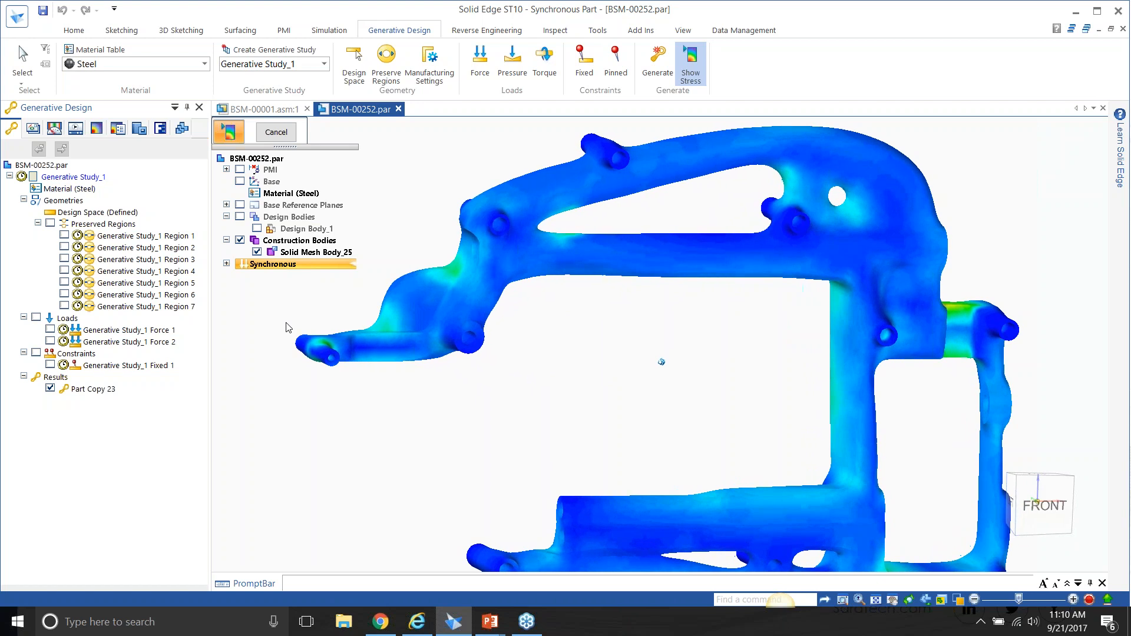
pyautogui.moveTo(285, 146); pyautogui.dragTo(580, 313)
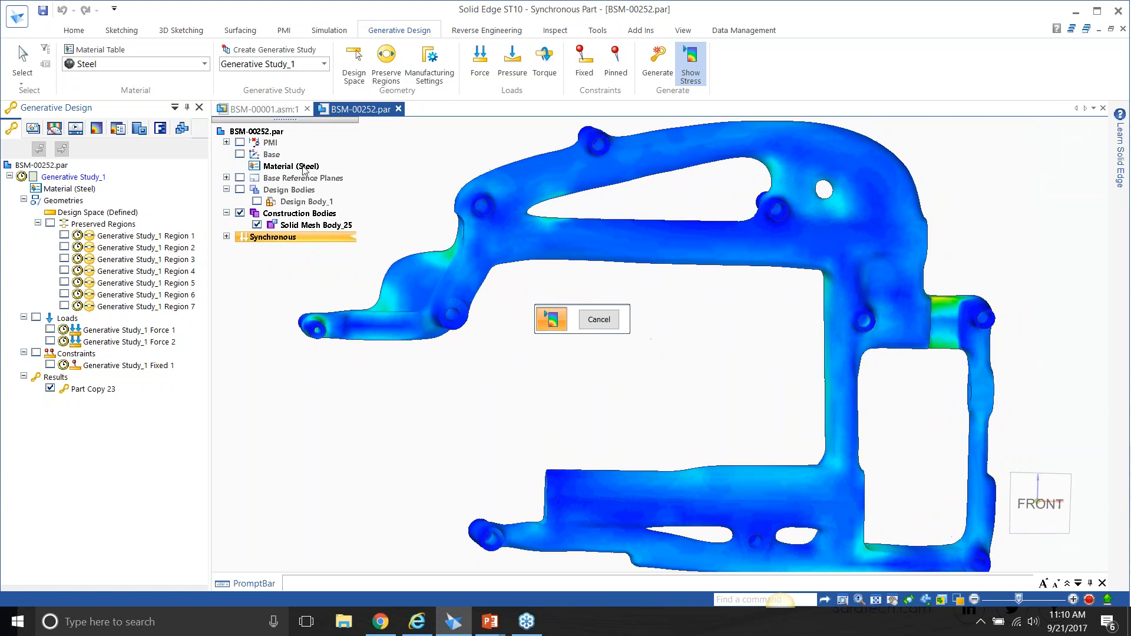
pyautogui.click(239, 190)
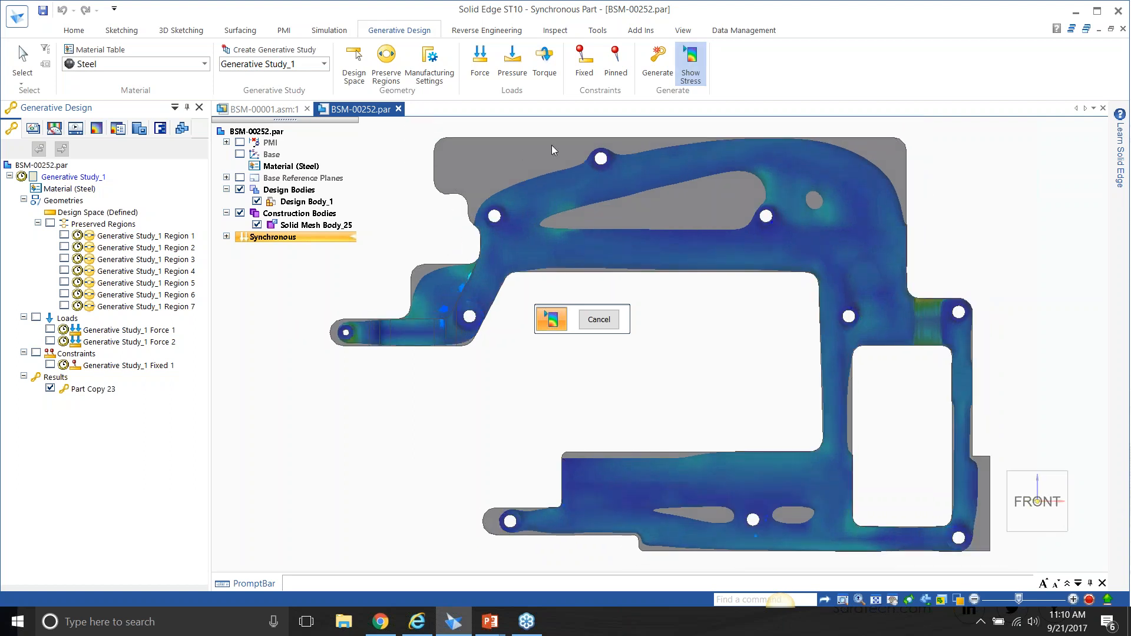
# Examine the result's stress up close at the needle-side arm and in right, top and front views, and close the stress display.
pyautogui.scroll(5, 478, 264)
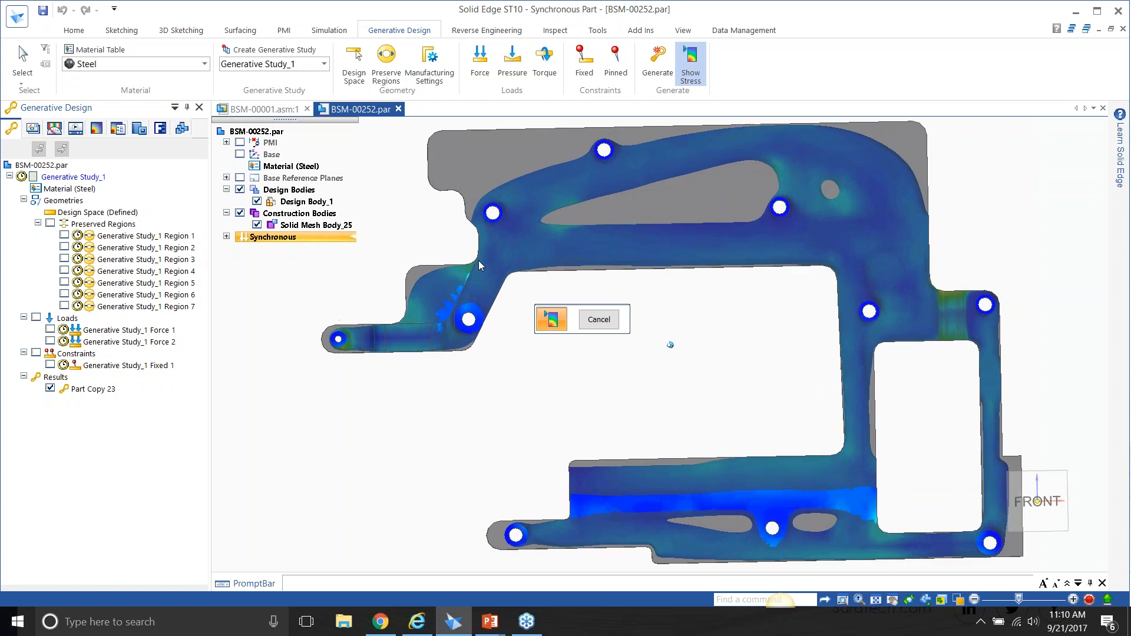
pyautogui.scroll(5, 477, 262)
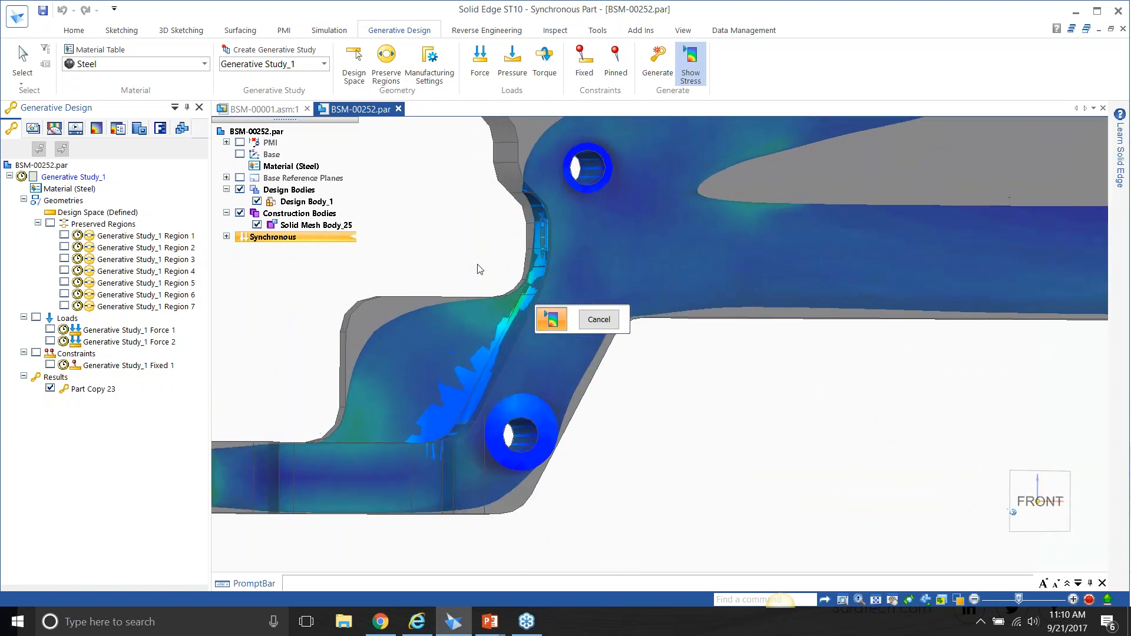
pyautogui.moveTo(540, 222); pyautogui.dragTo(550, 242, button='middle')
pyautogui.scroll(-3, 550, 240)
pyautogui.scroll(-5, 550, 239)
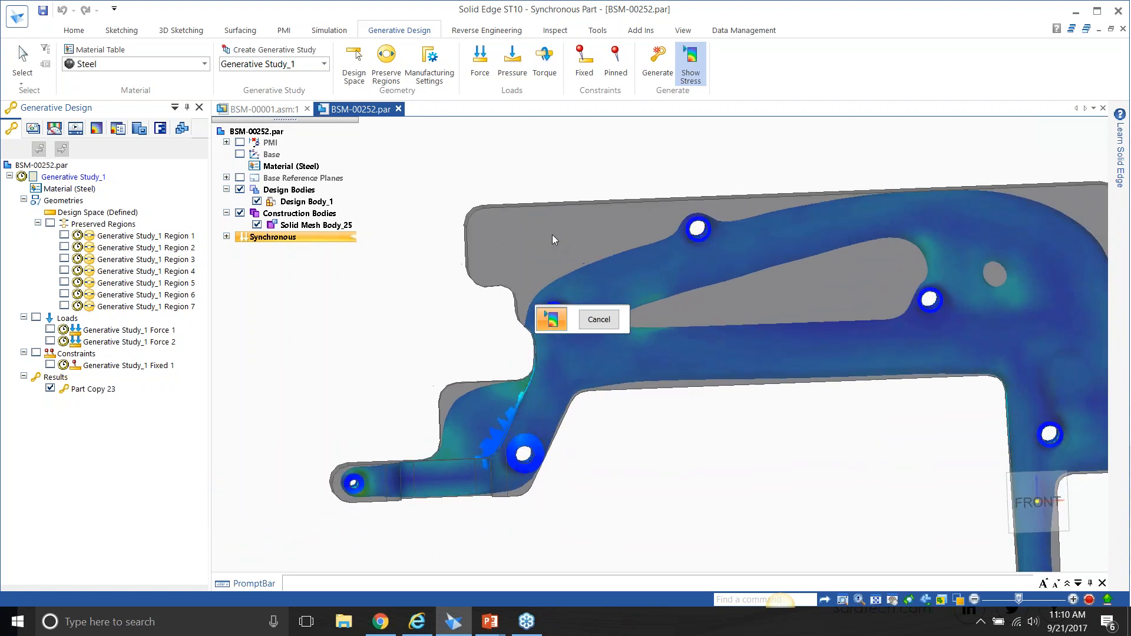
pyautogui.hotkey('ctrl', 'r')
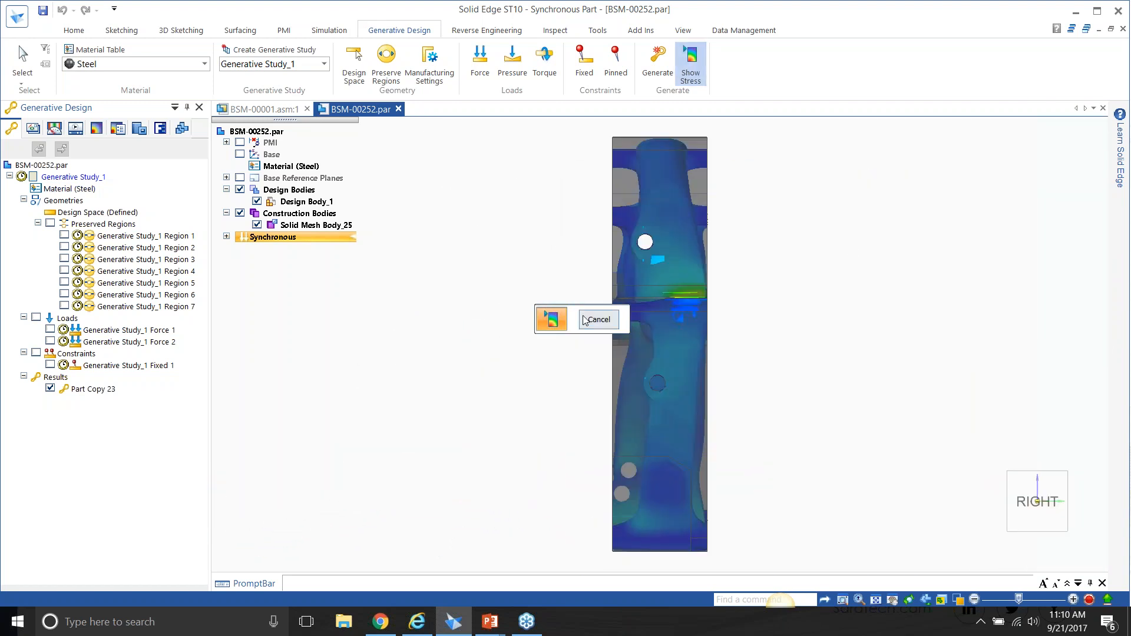
pyautogui.moveTo(573, 305); pyautogui.dragTo(495, 227)
pyautogui.hotkey('ctrl', 't')
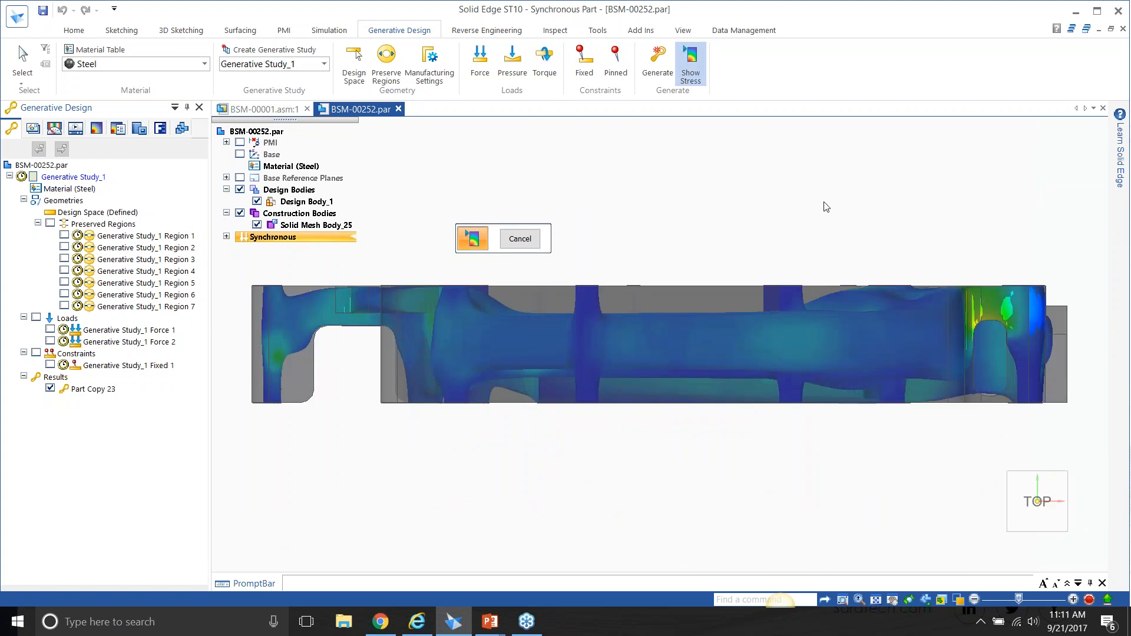
pyautogui.hotkey('ctrl', 'f')
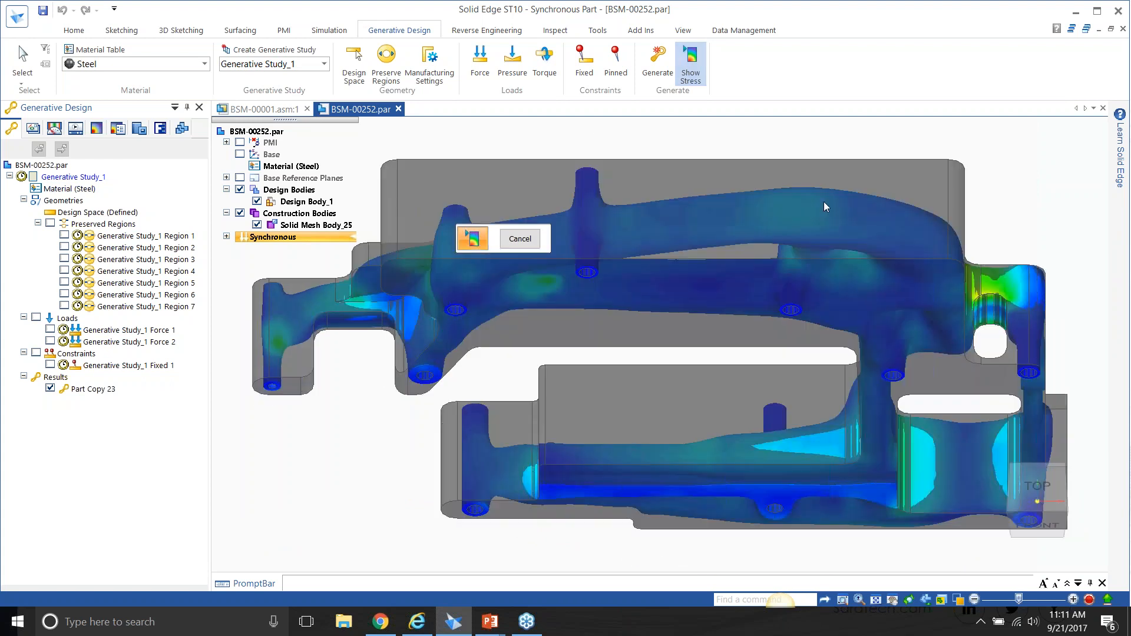
pyautogui.click(536, 243)
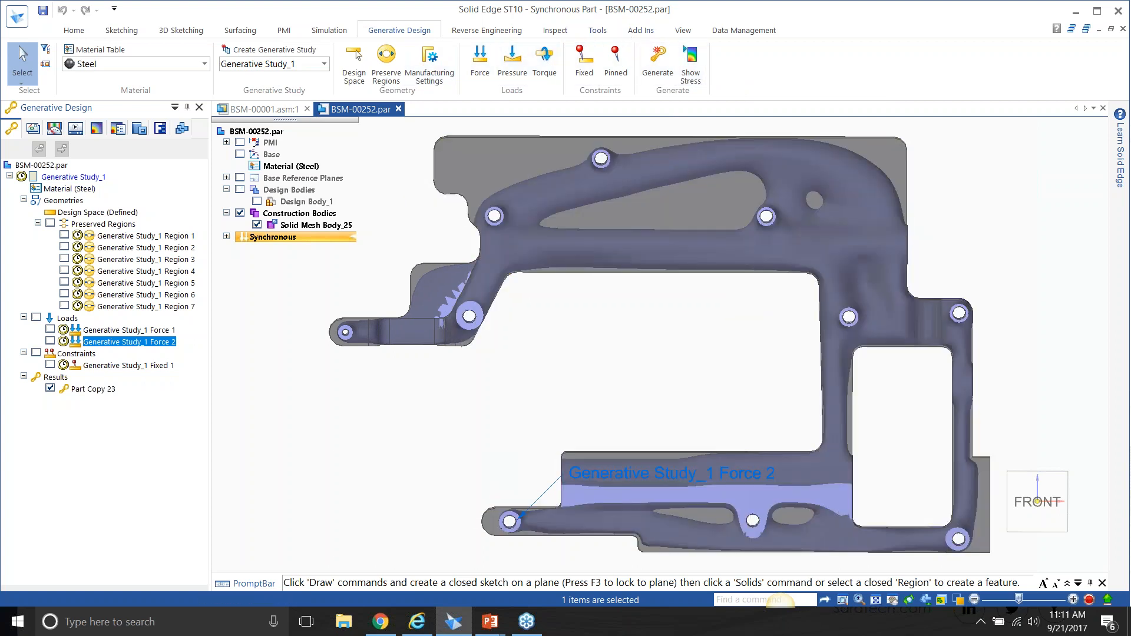
# Hide the design bodies and detach the result Part Copy 23 from the generative study.
pyautogui.click(240, 190)
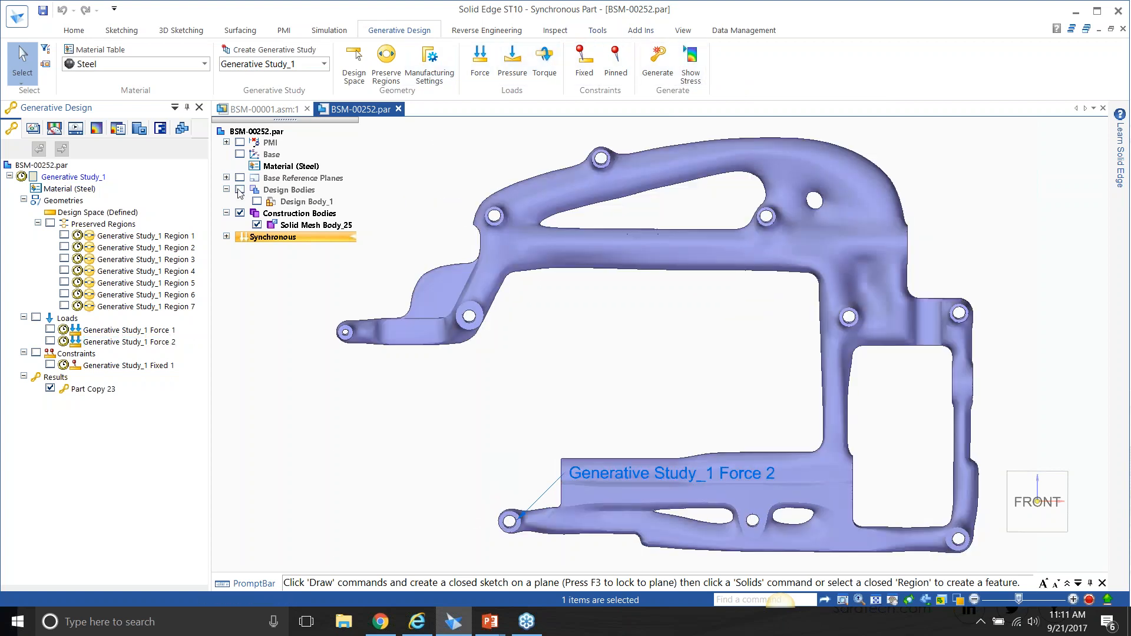
pyautogui.click(112, 391)
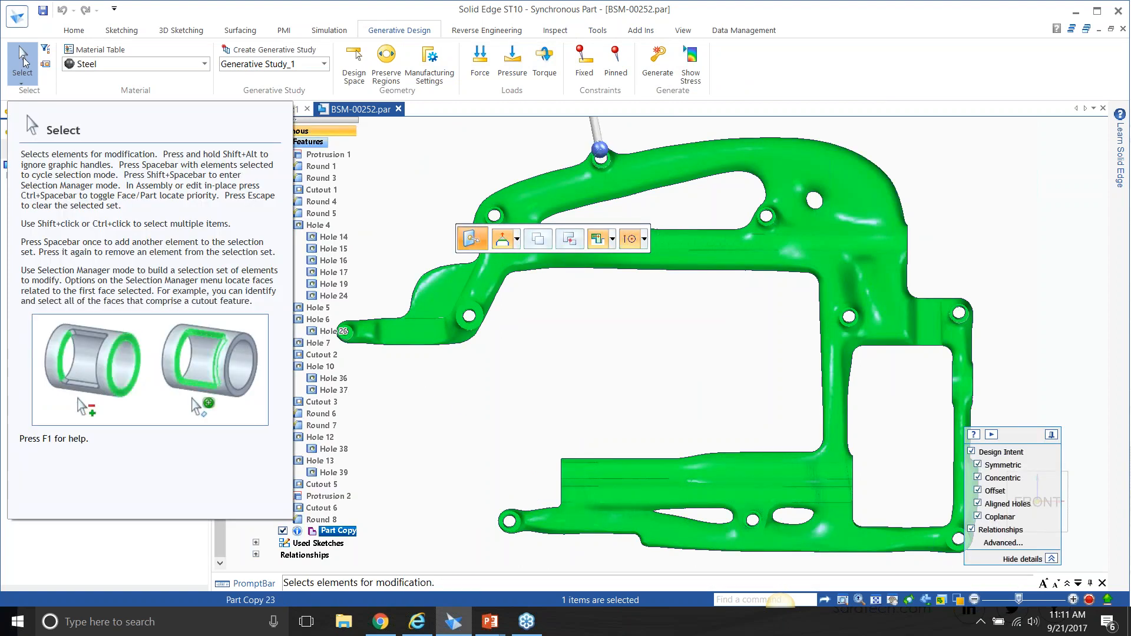
pyautogui.rightClick(112, 391)
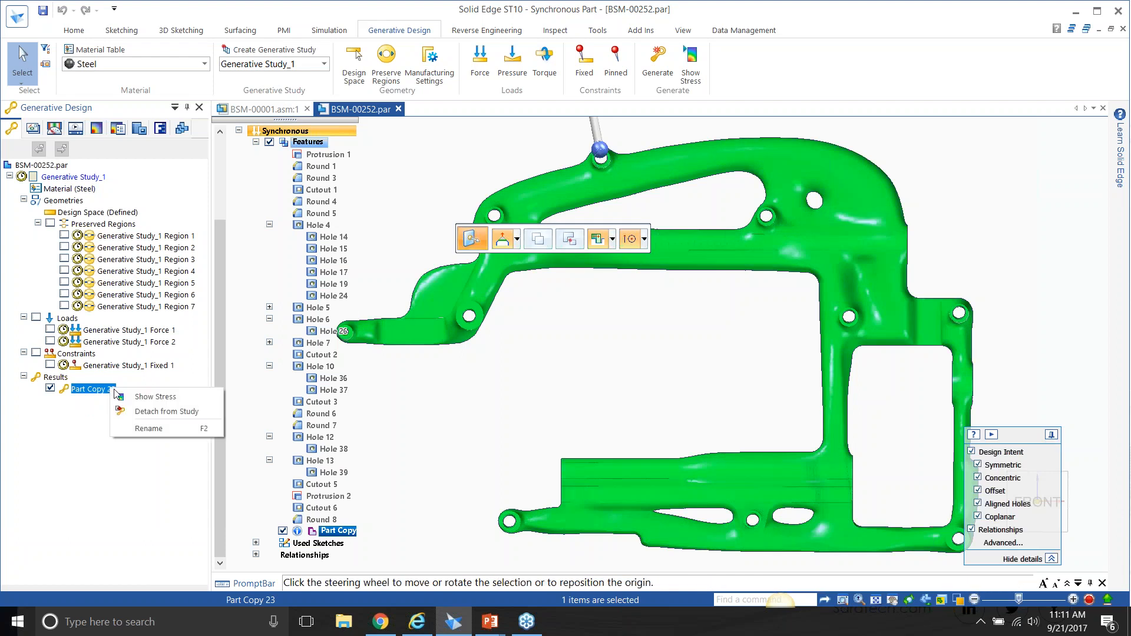
pyautogui.click(133, 411)
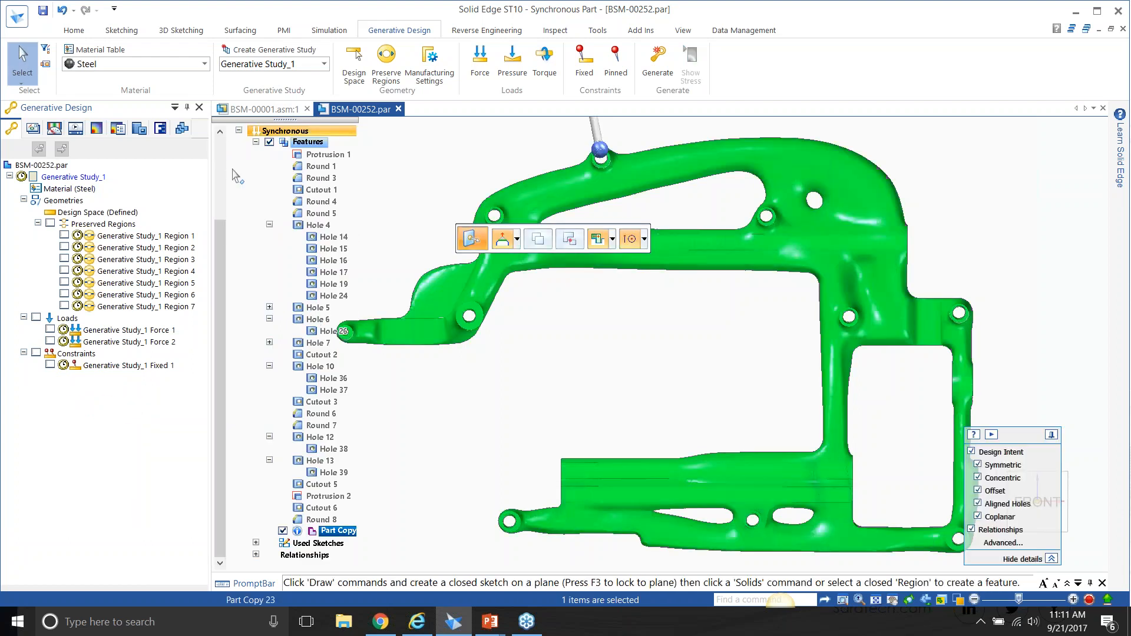
# Collapse the feature list and toggle the Solid Mesh Body from a construction body to a design body.
pyautogui.scroll(3, 233, 223)
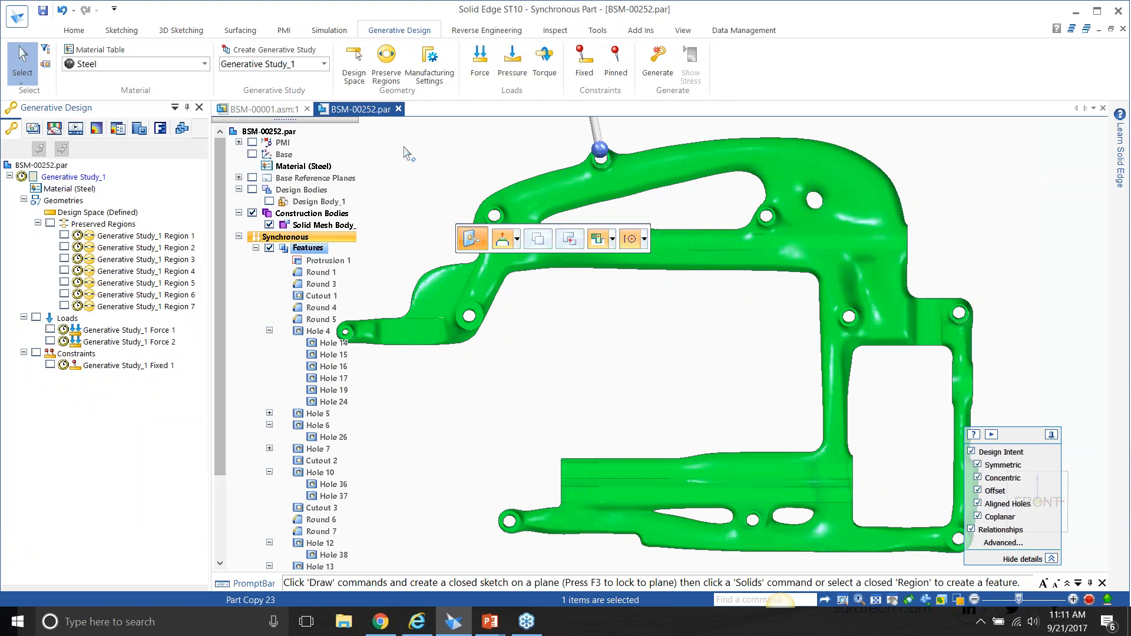
pyautogui.click(375, 167)
pyautogui.click(255, 248)
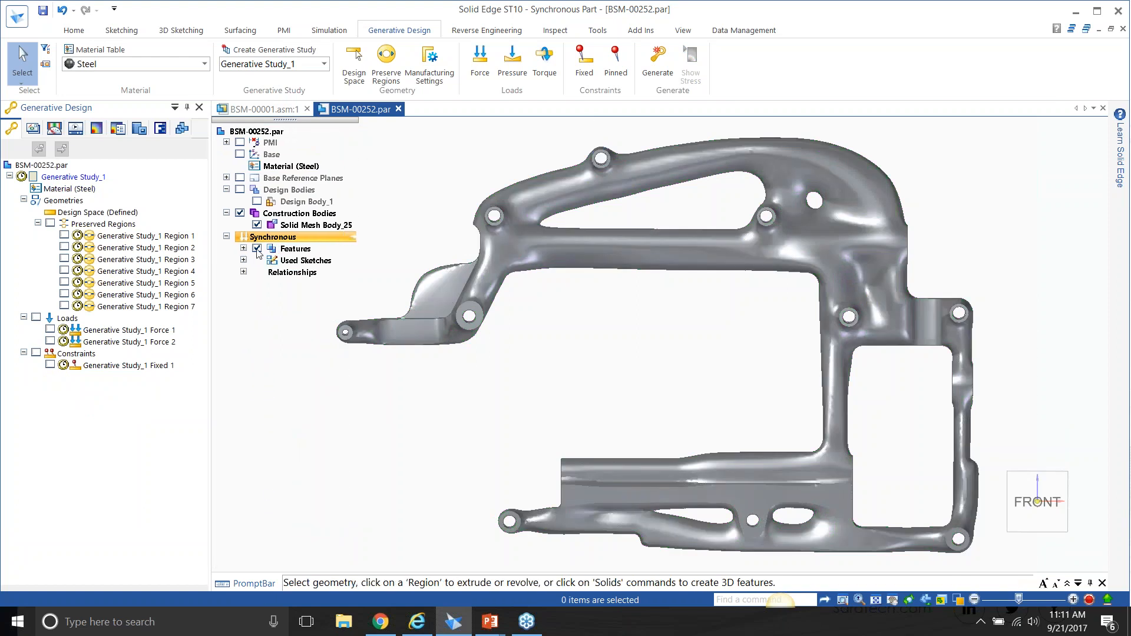
pyautogui.click(307, 225)
pyautogui.rightClick(311, 225)
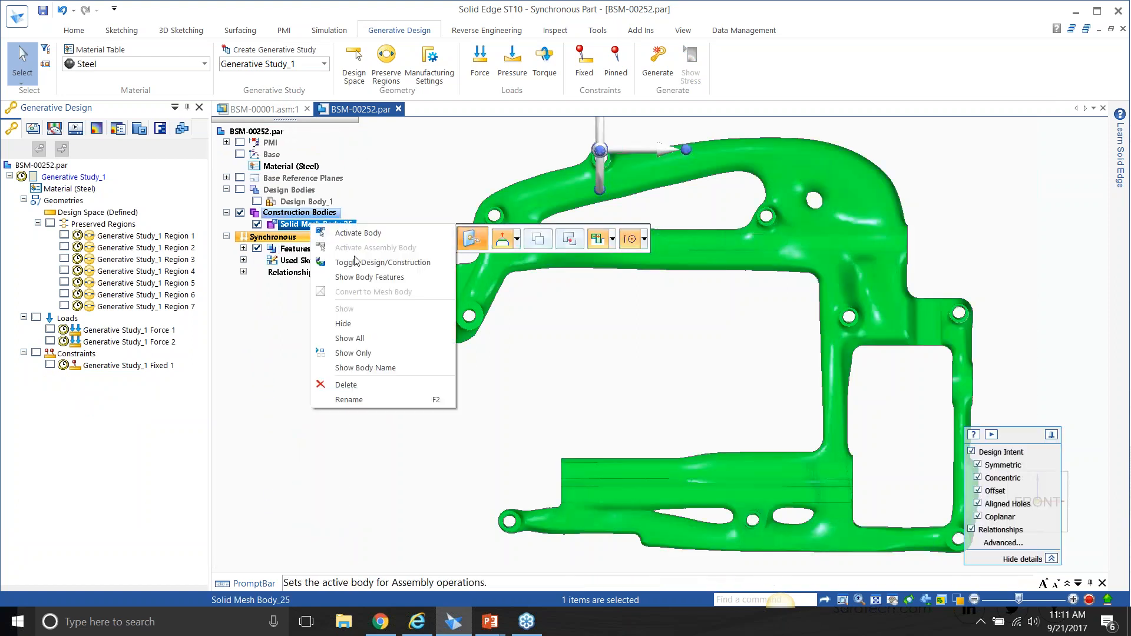
pyautogui.click(357, 263)
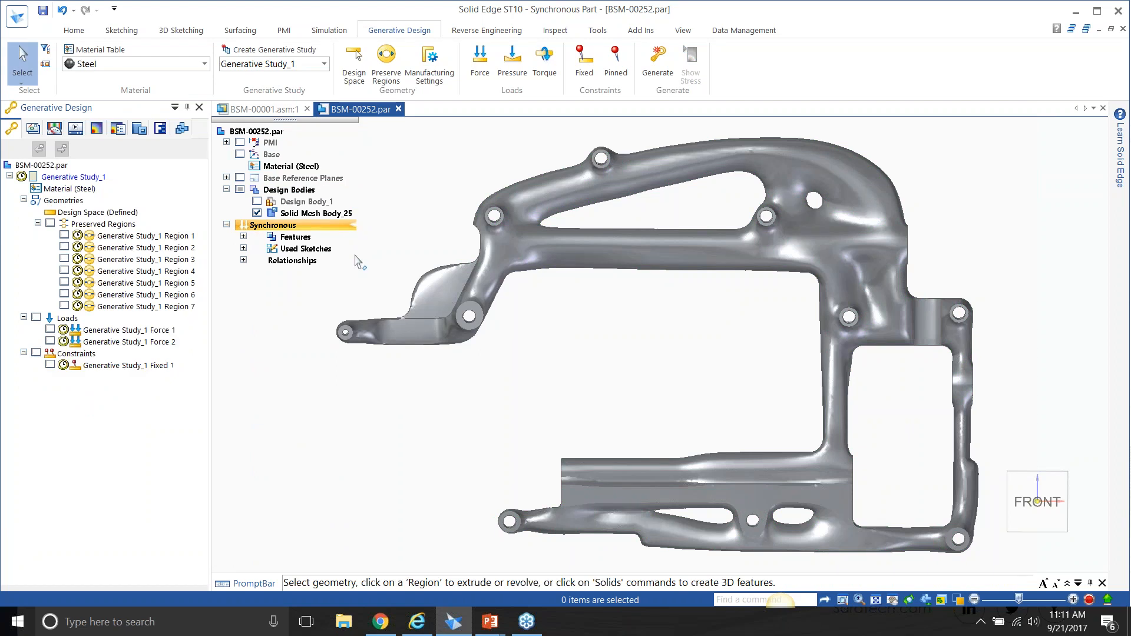
# Toggle the original Design Body_1 to a construction body, accepting that no active assembly body remains.
pyautogui.click(318, 203)
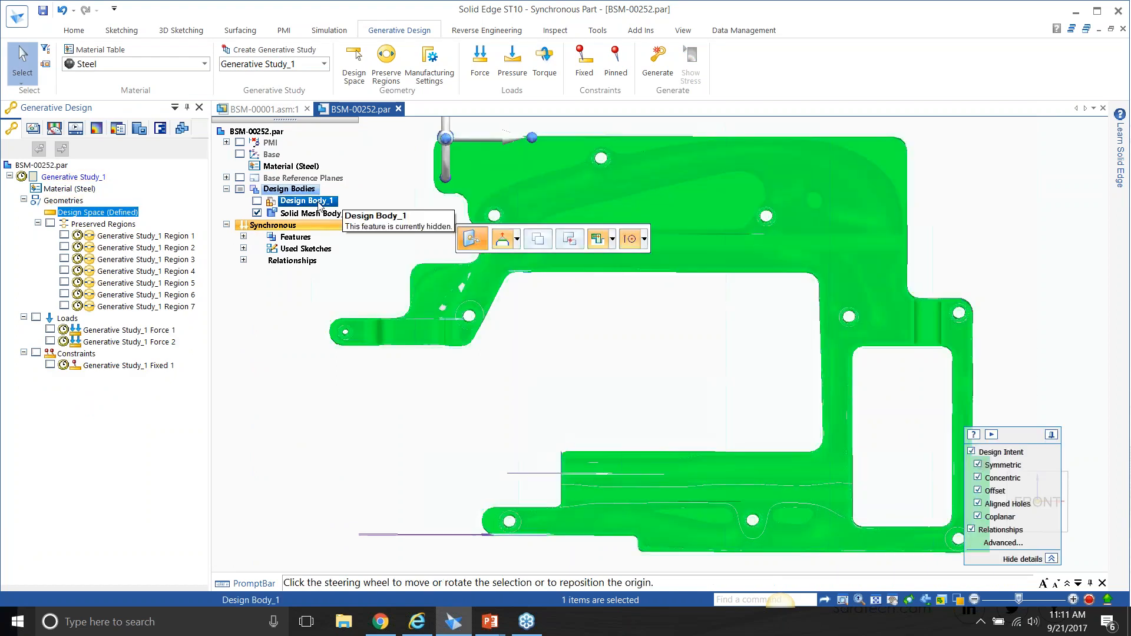
pyautogui.rightClick(318, 204)
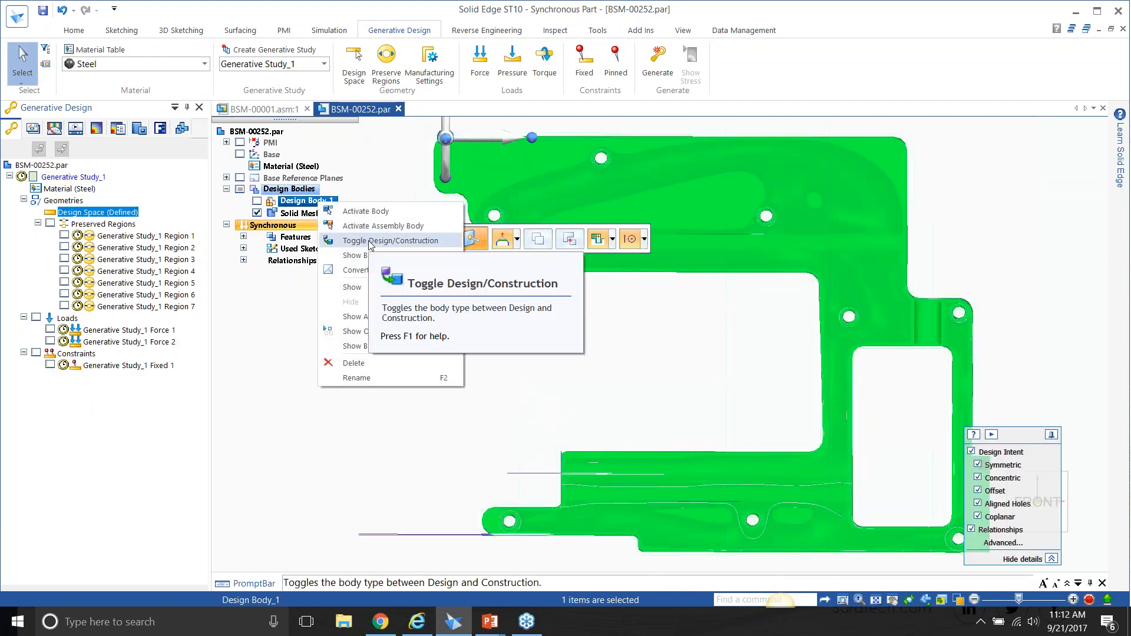
pyautogui.click(377, 241)
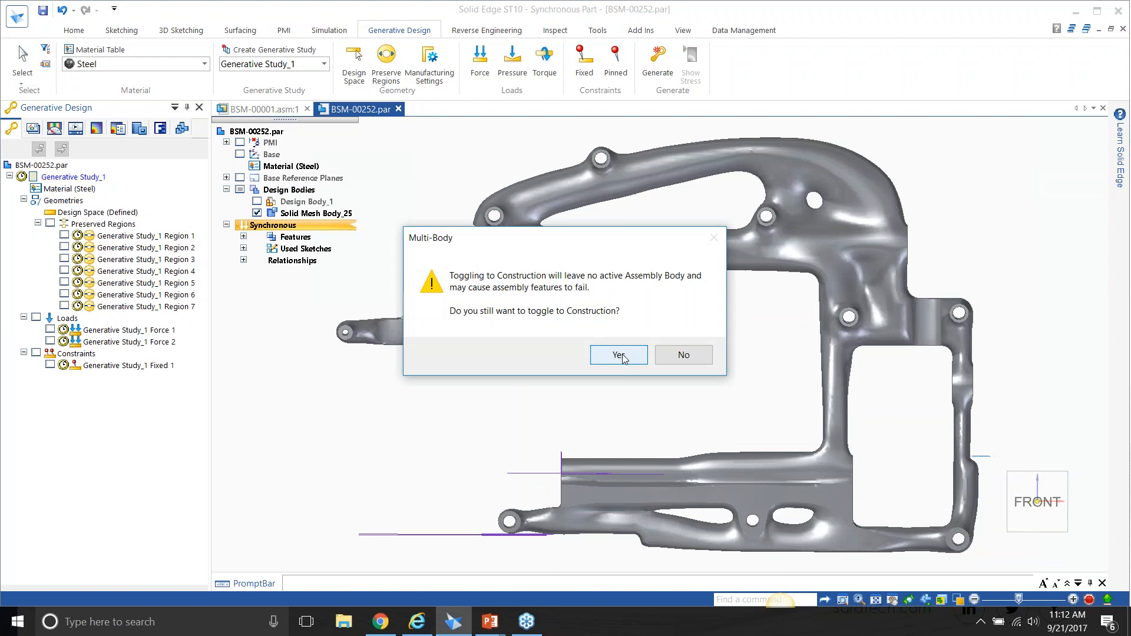
pyautogui.click(619, 355)
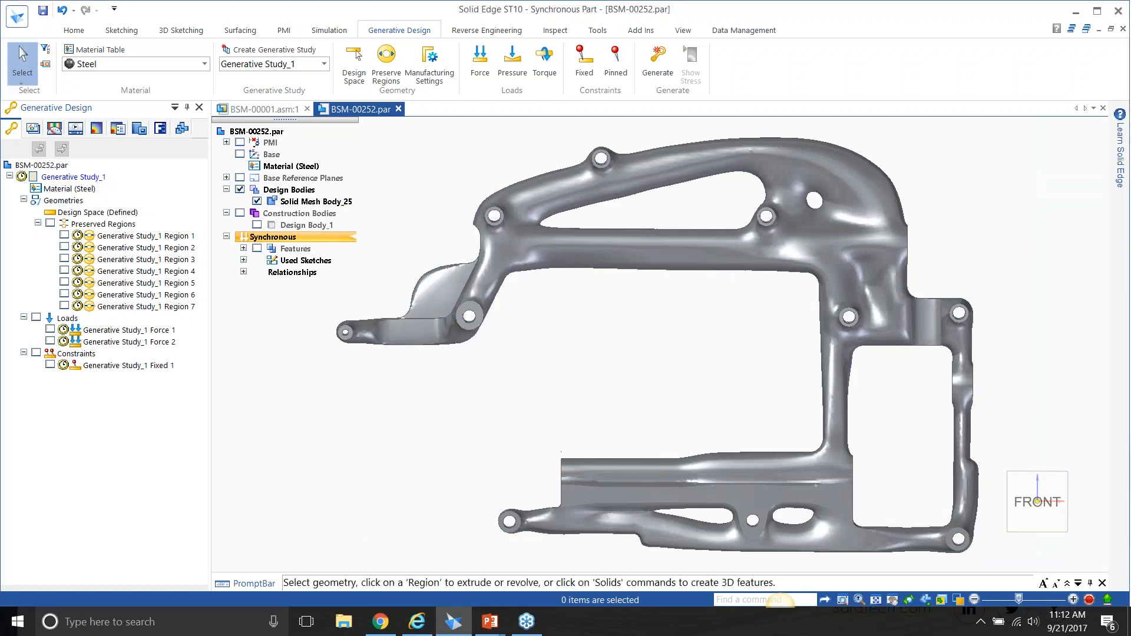
# Open the needle unit's link BSM-00004.par from the BSM-00001 assembly and show its base coordinate system.
pyautogui.click(262, 109)
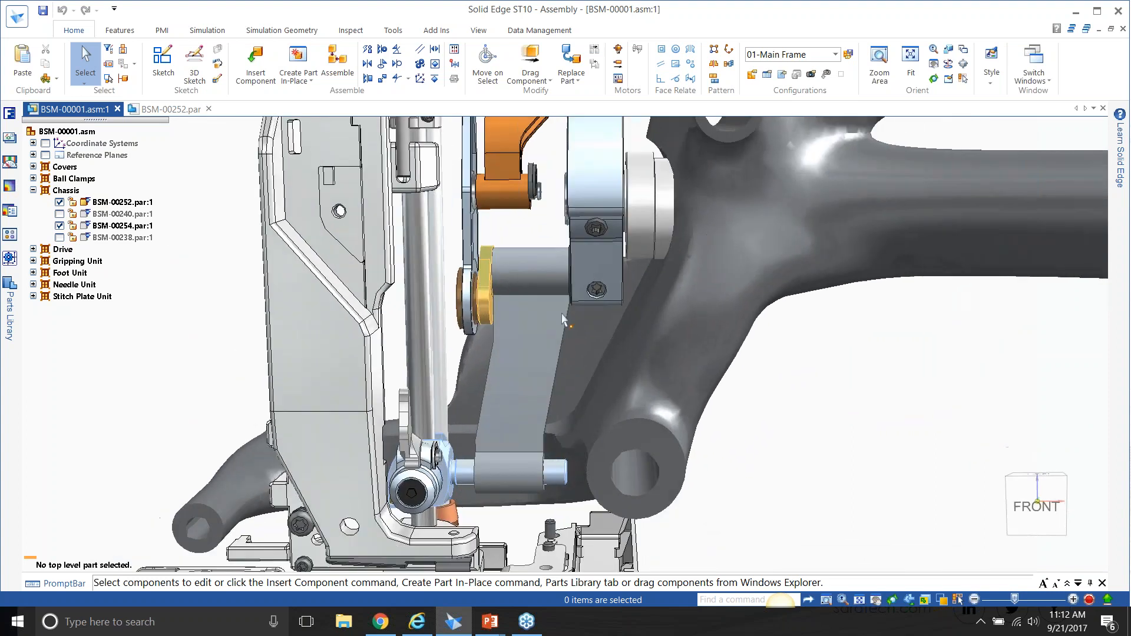
pyautogui.click(524, 324)
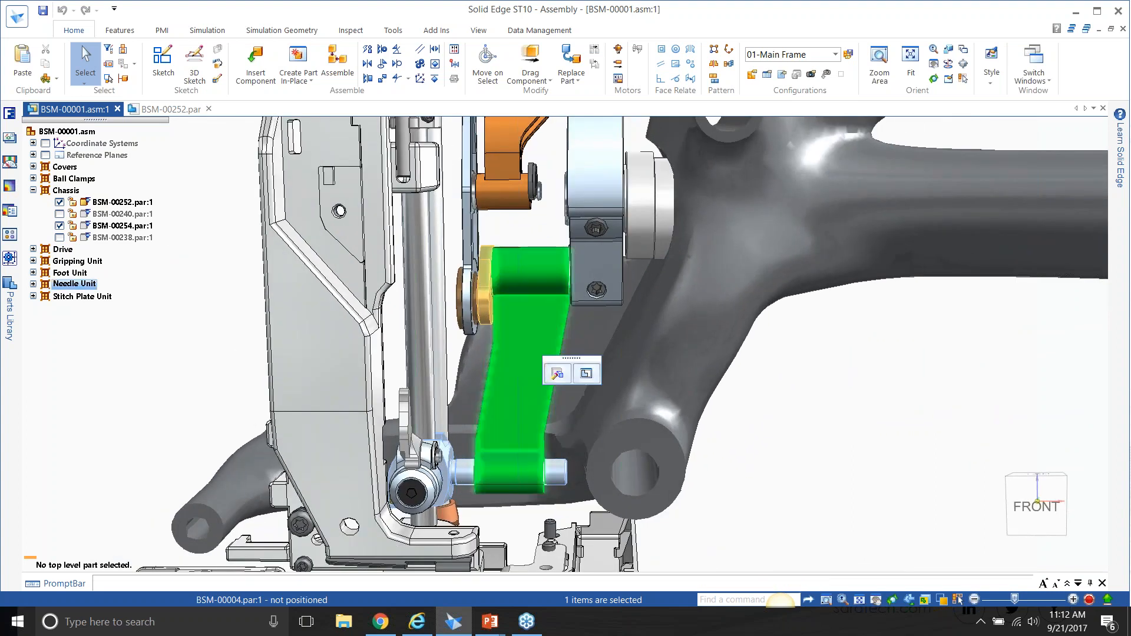
pyautogui.rightClick(524, 323)
pyautogui.click(558, 149)
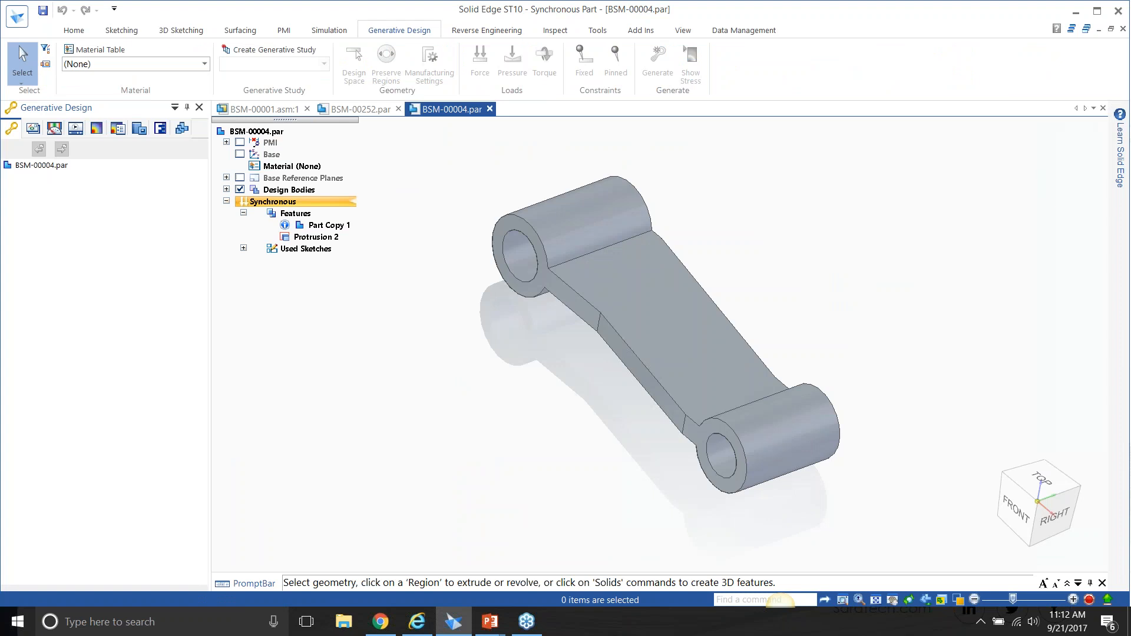
pyautogui.moveTo(589, 154)
pyautogui.mouseDown(button='middle')
pyautogui.moveTo(505, 153)
pyautogui.moveTo(515, 156)
pyautogui.mouseUp(button='middle')
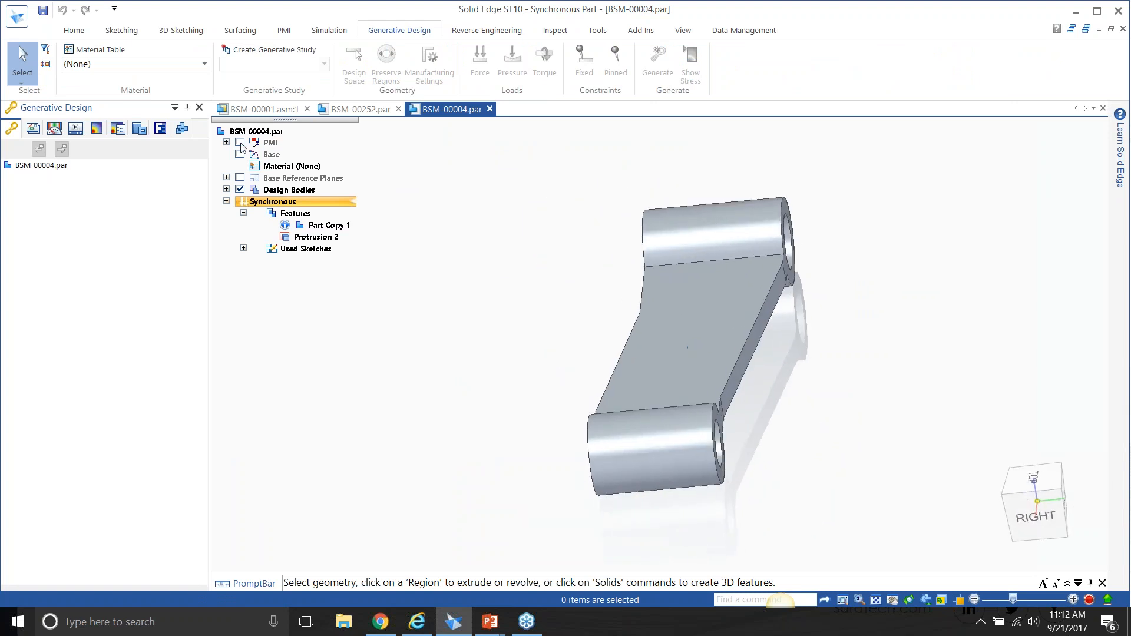
pyautogui.moveTo(406, 214); pyautogui.dragTo(418, 202, button='middle')
# Assign Steel as the link's material and create a generative study for it.
pyautogui.click(167, 65)
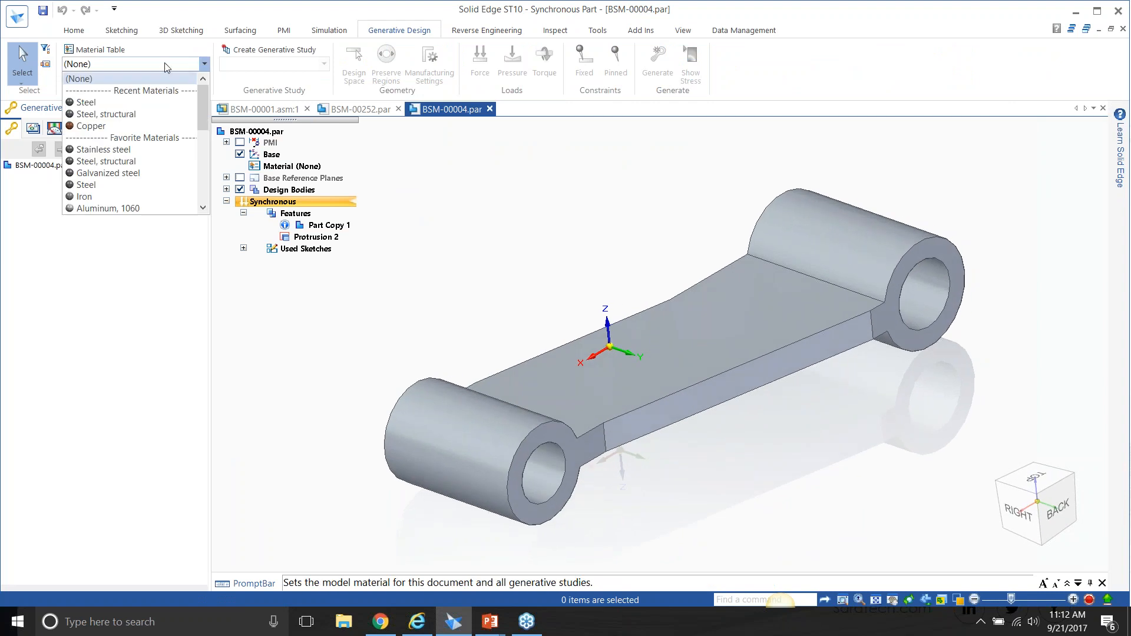
pyautogui.click(131, 102)
pyautogui.click(276, 50)
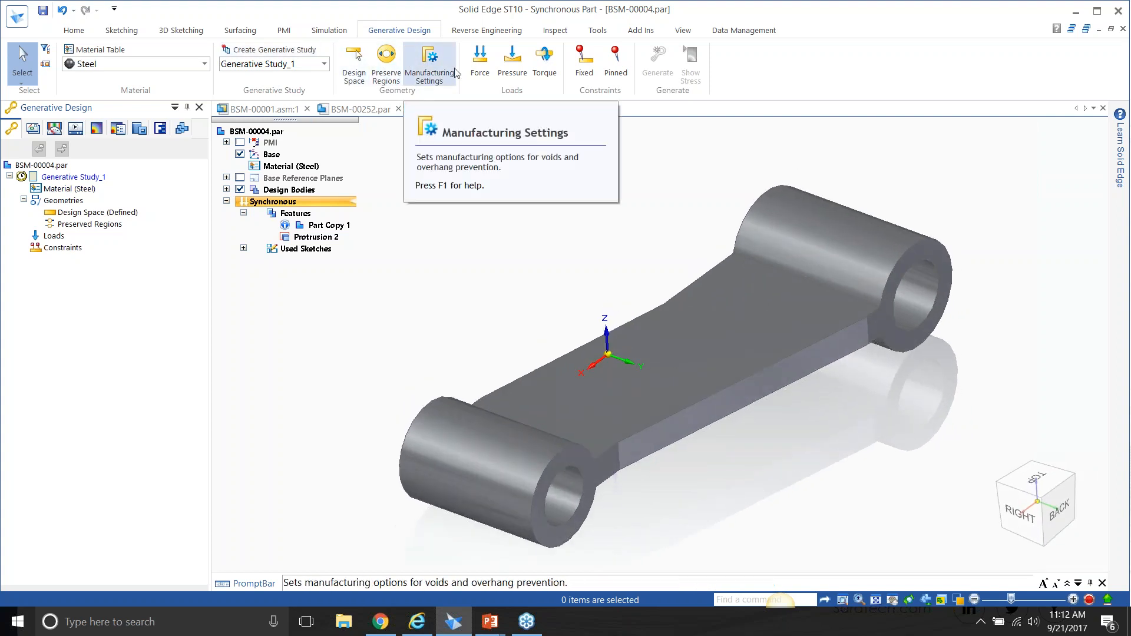
# Apply a 1 N force to the inner face of the link's smaller bore with a 2 mm offset.
pyautogui.click(479, 63)
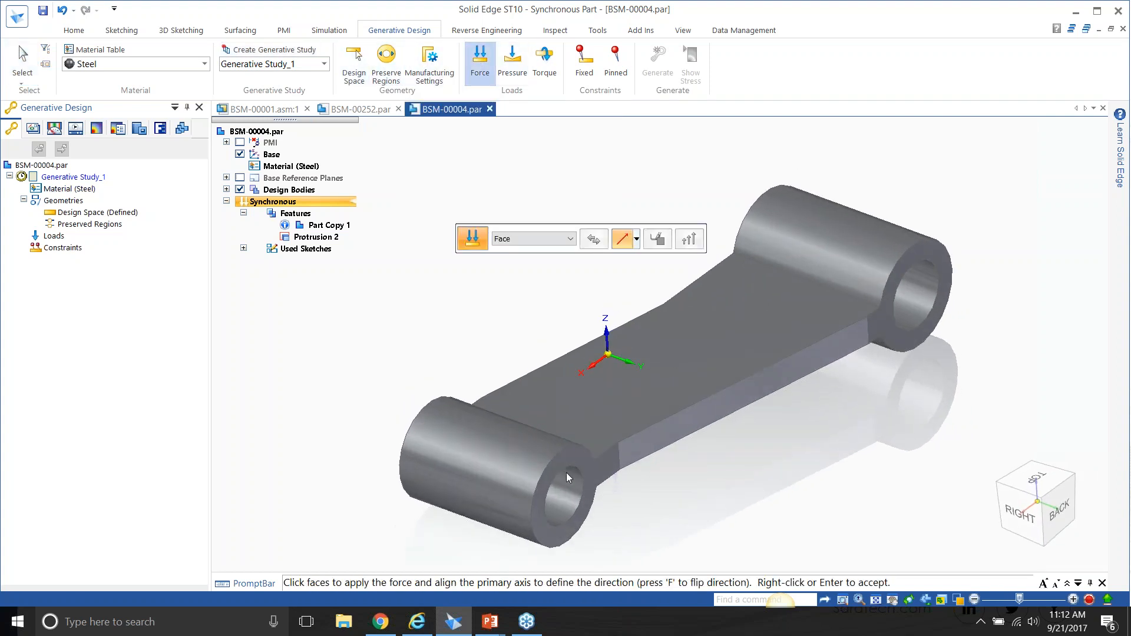
pyautogui.click(575, 498)
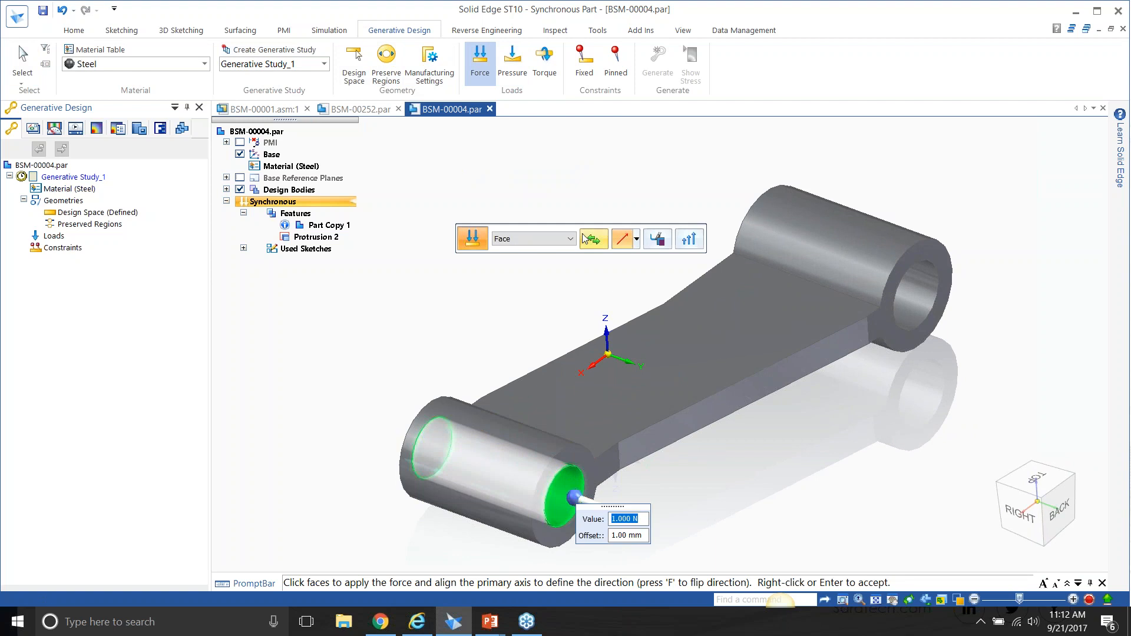
pyautogui.click(622, 535)
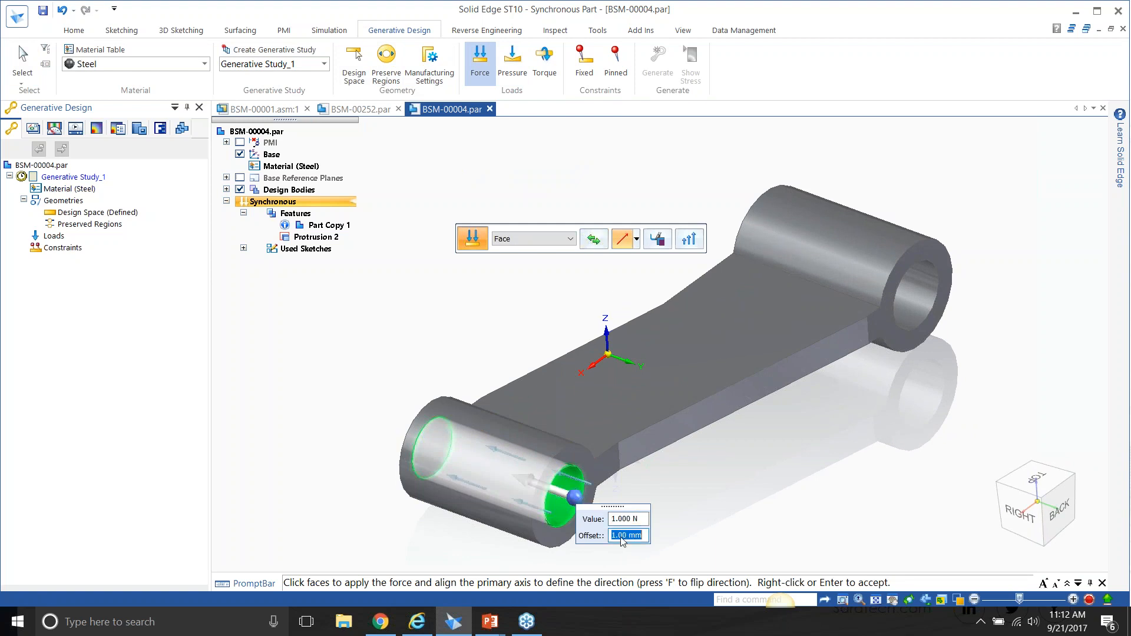
pyautogui.write('2')
pyautogui.press('Return')
pyautogui.press('Escape')
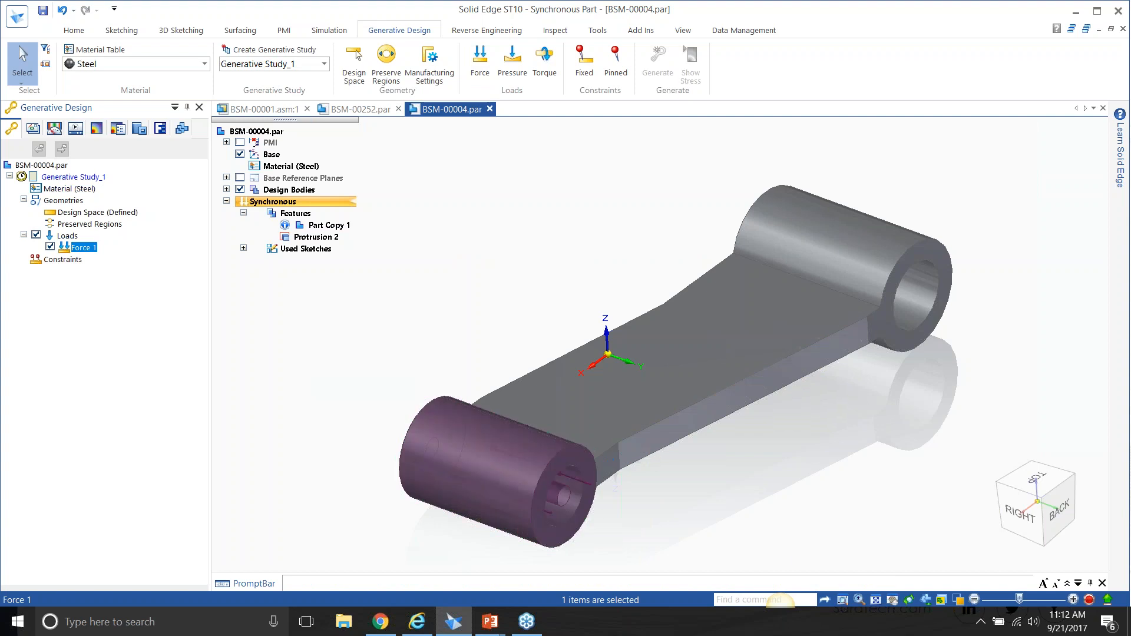
# Add a fixed constraint to the inner face of the link's larger bore with a 1 mm offset.
pyautogui.moveTo(639, 525); pyautogui.dragTo(529, 467, button='middle')
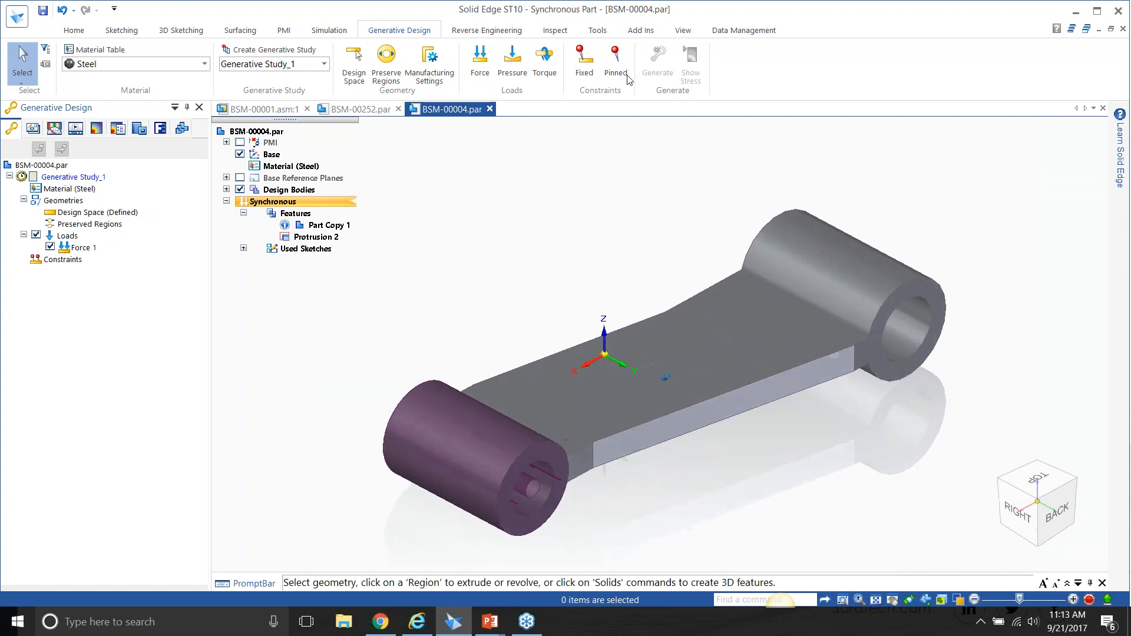
pyautogui.click(584, 59)
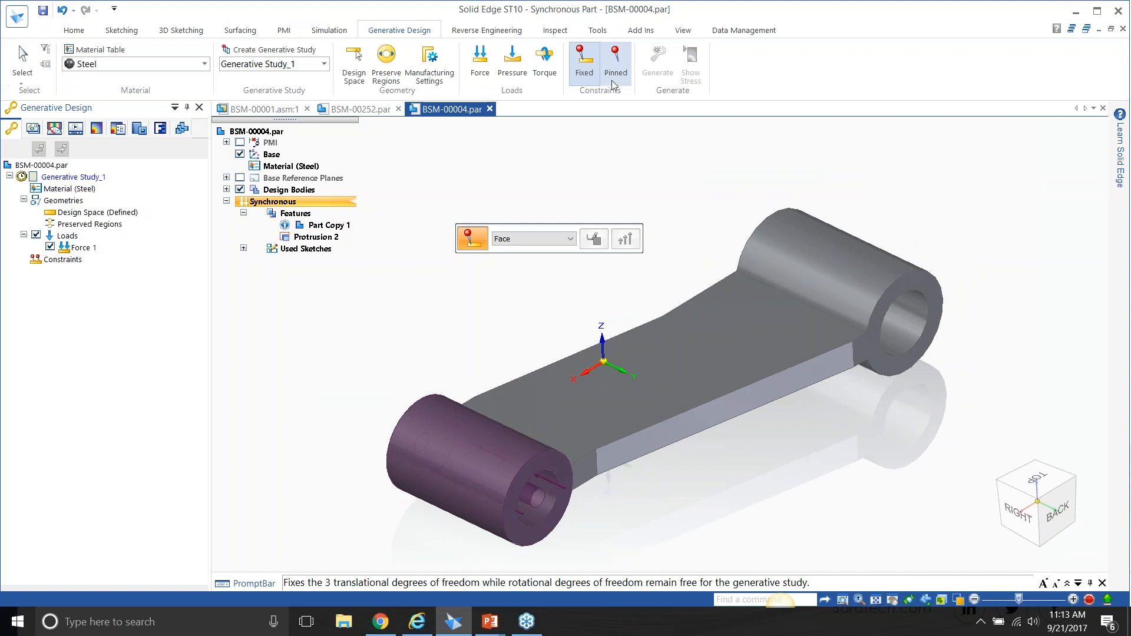
pyautogui.click(900, 310)
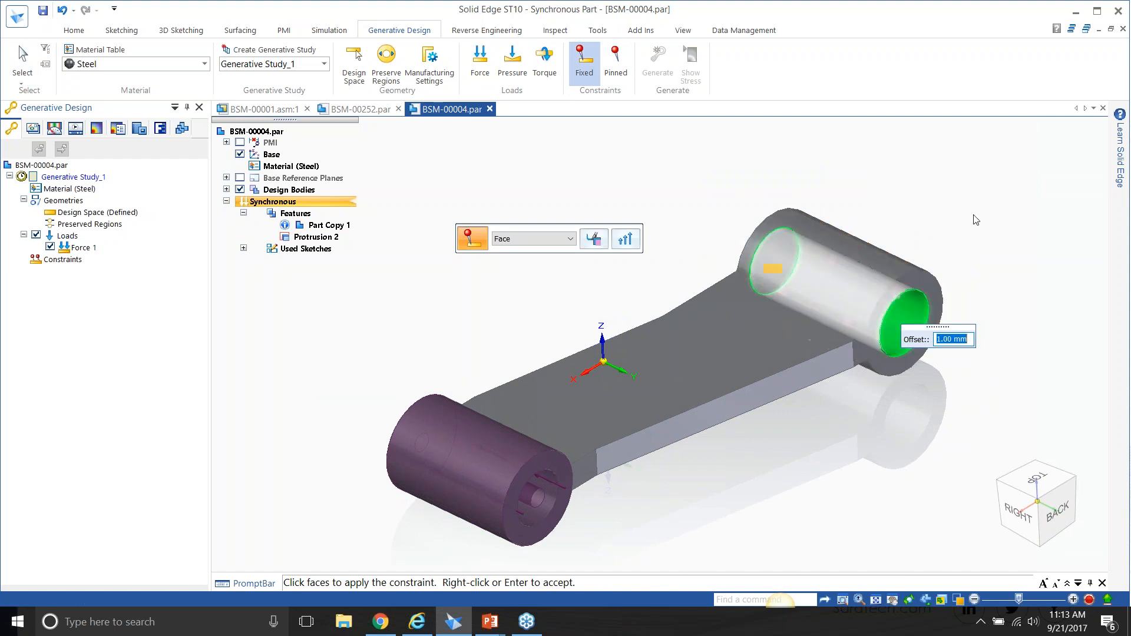
pyautogui.press('Return')
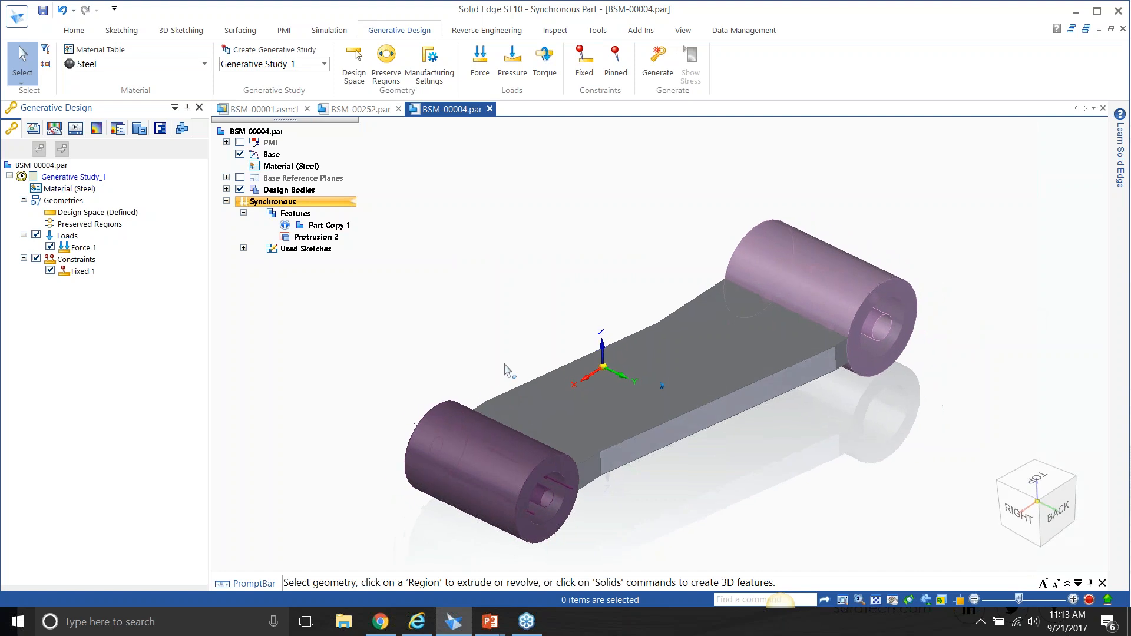
pyautogui.scroll(2, 614, 557)
pyautogui.moveTo(616, 560); pyautogui.dragTo(736, 462, button='middle')
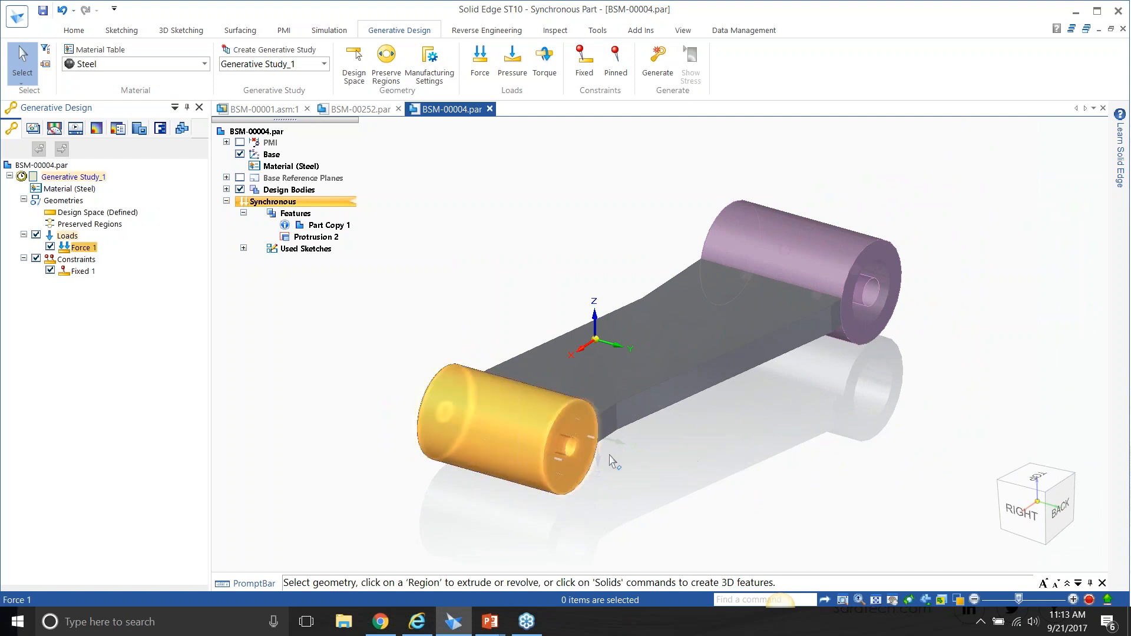
pyautogui.moveTo(639, 462); pyautogui.dragTo(630, 462, button='middle')
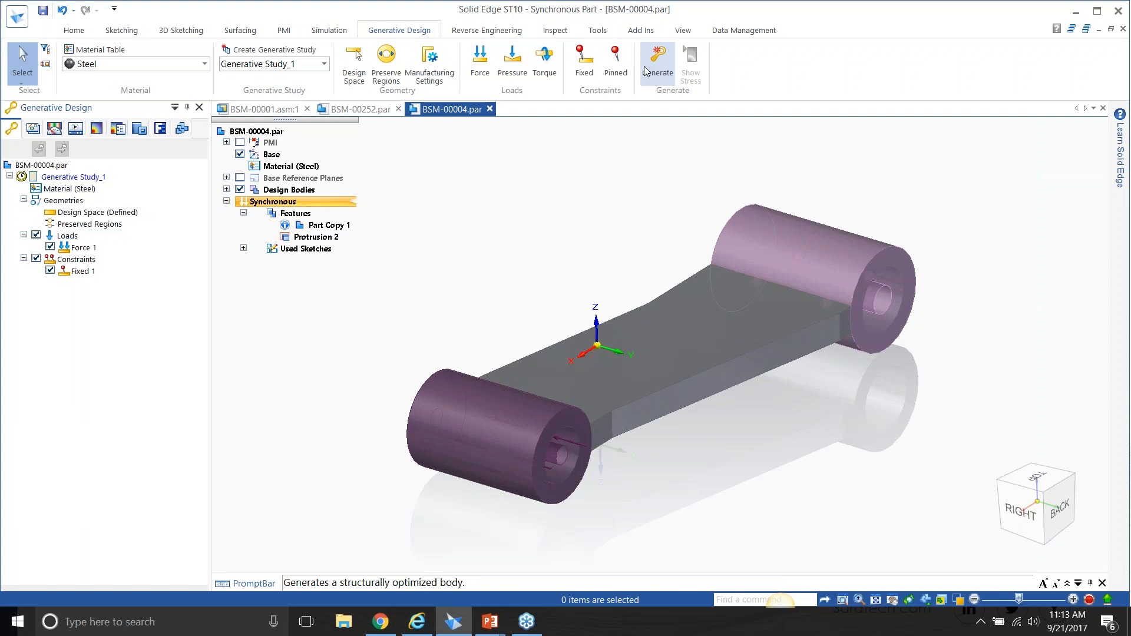
# Generate the link's study at the lowest quality with a target mass of 0.023 kg, and dismiss the process information.
pyautogui.click(650, 67)
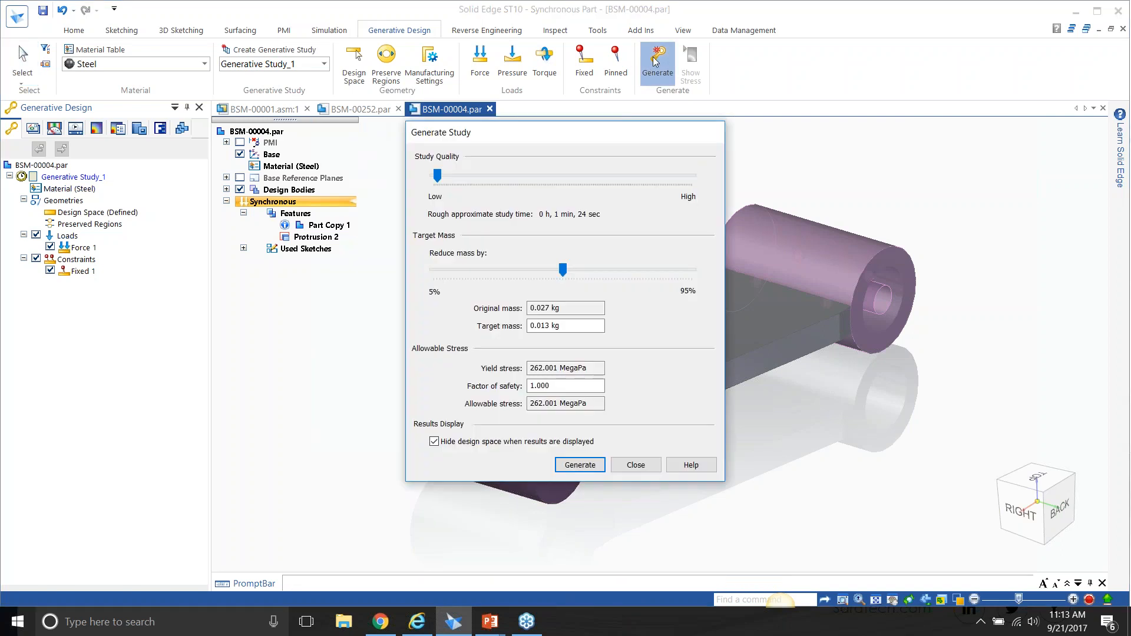
pyautogui.moveTo(437, 179)
pyautogui.mouseDown()
pyautogui.moveTo(644, 193)
pyautogui.moveTo(433, 171)
pyautogui.mouseUp()
pyautogui.moveTo(564, 269); pyautogui.dragTo(464, 272)
pyautogui.click(597, 465)
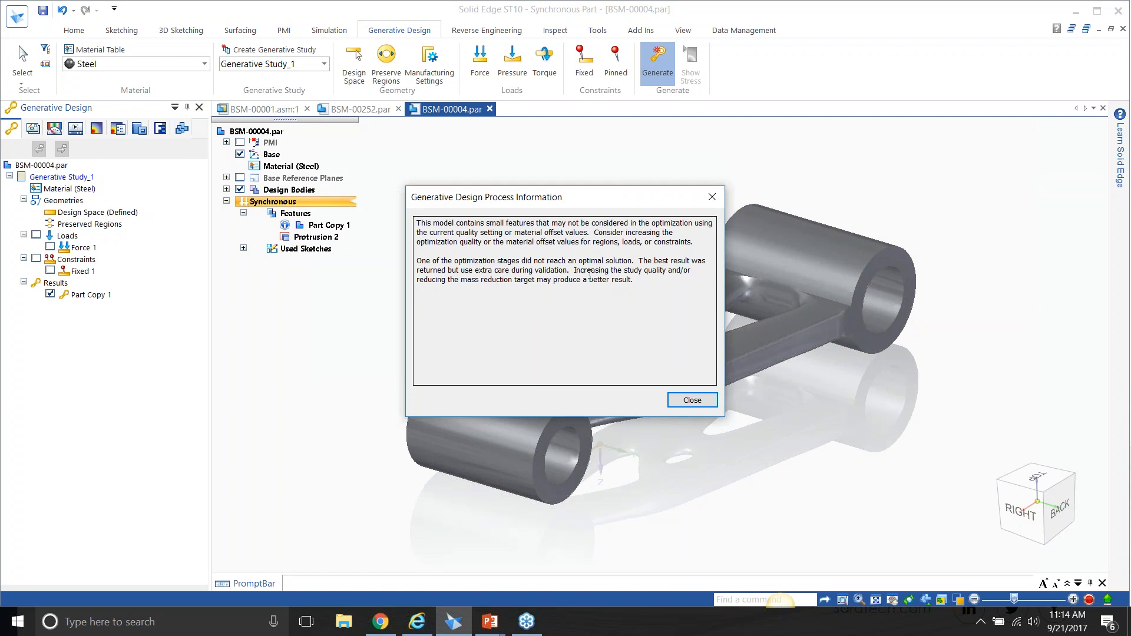
pyautogui.click(692, 399)
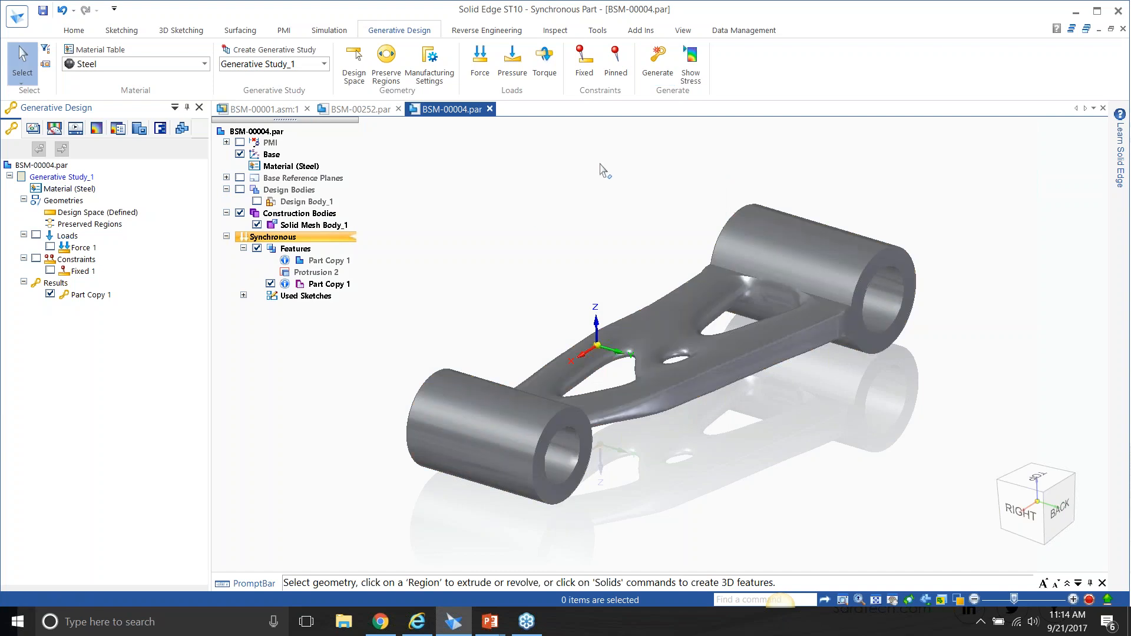
# View the generative stress result on the optimized link, and end the stress display.
pyautogui.click(701, 68)
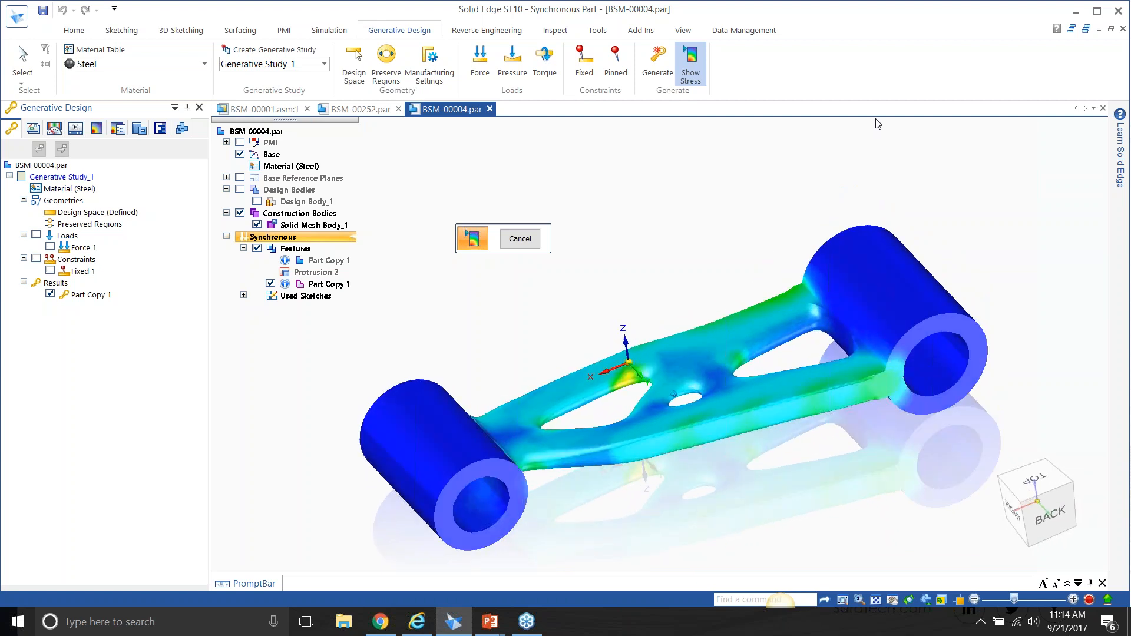
pyautogui.click(520, 239)
# Detach the optimized Part Copy 1 result from Generative_Study_1.
pyautogui.click(91, 295)
pyautogui.rightClick(91, 295)
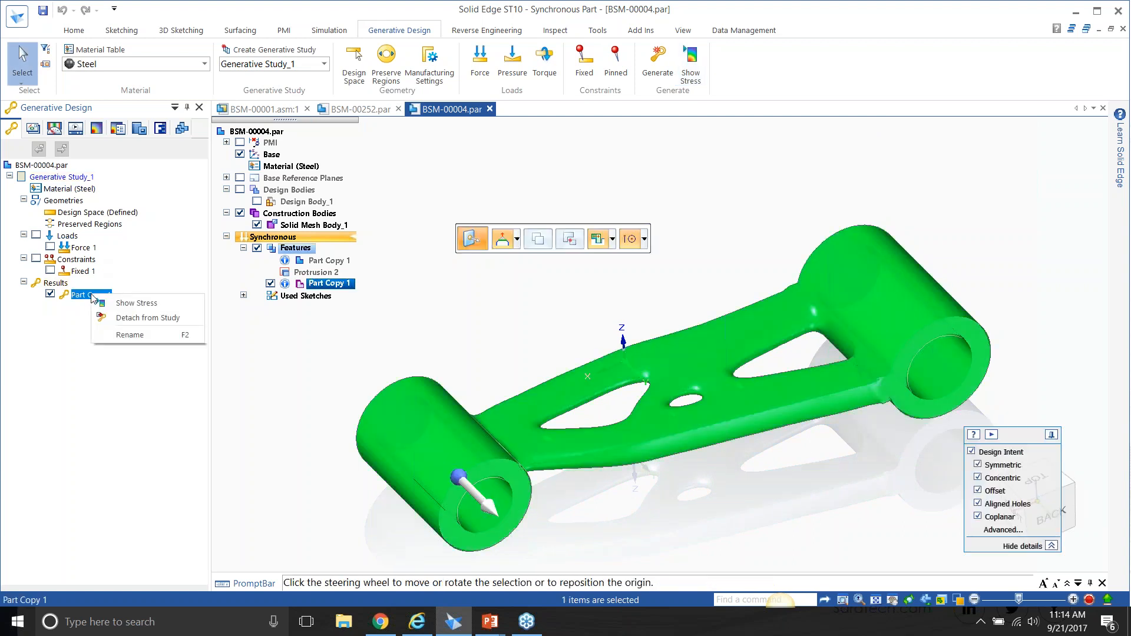
pyautogui.click(125, 316)
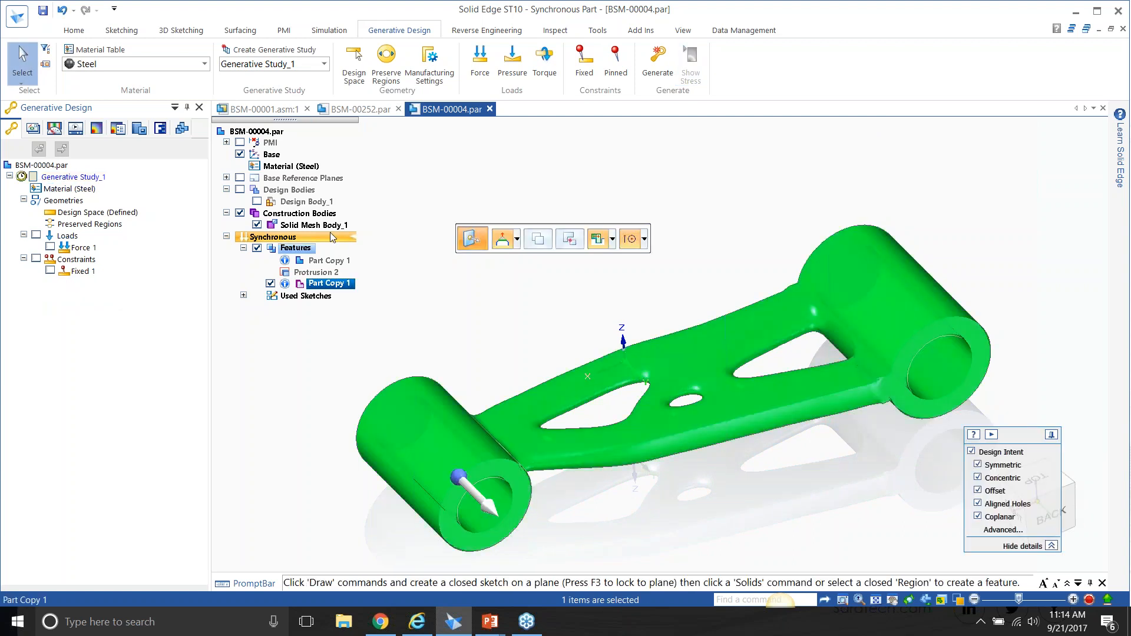
# Convert Solid Mesh Body_1 into a design body and the original Design Body_1 into a construction body.
pyautogui.click(318, 225)
pyautogui.rightClick(327, 225)
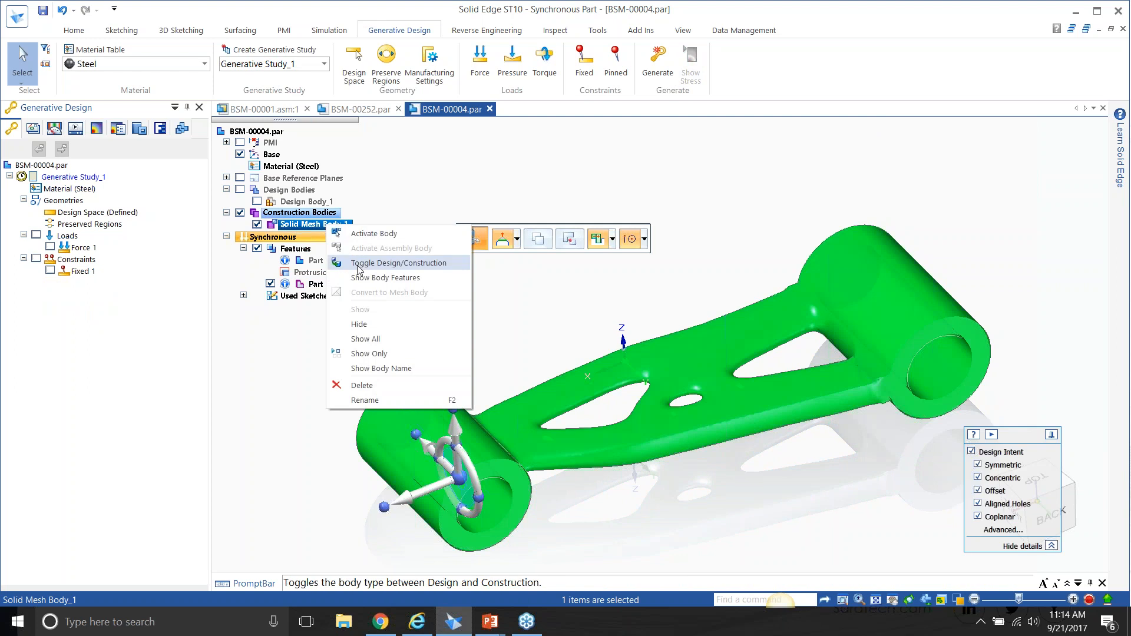
pyautogui.click(358, 264)
pyautogui.click(321, 219)
pyautogui.rightClick(320, 220)
pyautogui.click(359, 246)
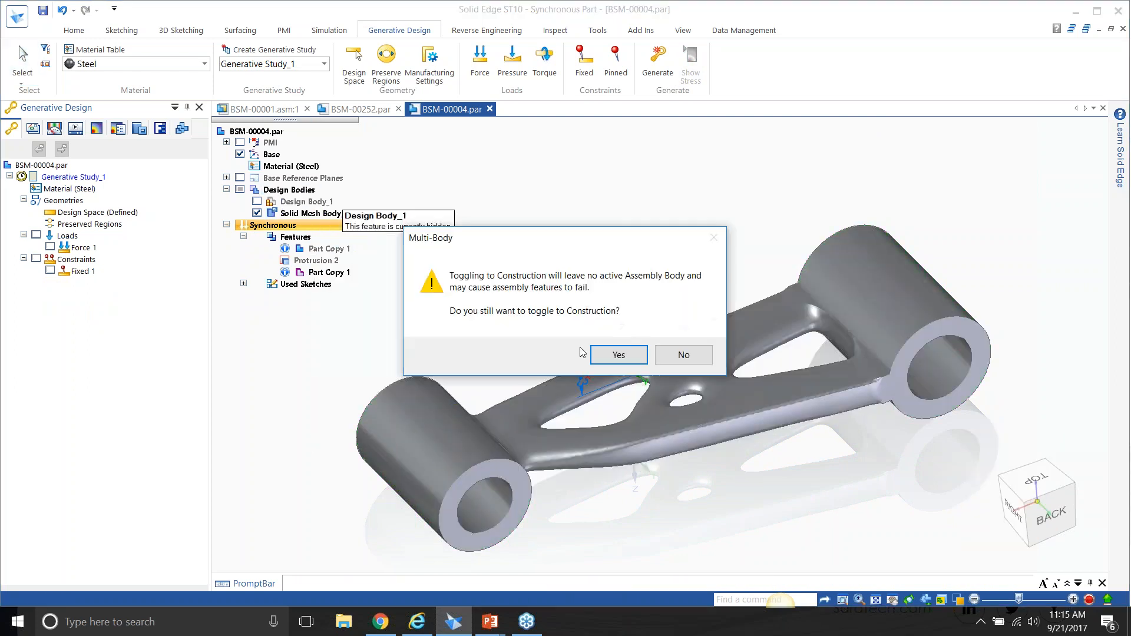
pyautogui.click(620, 355)
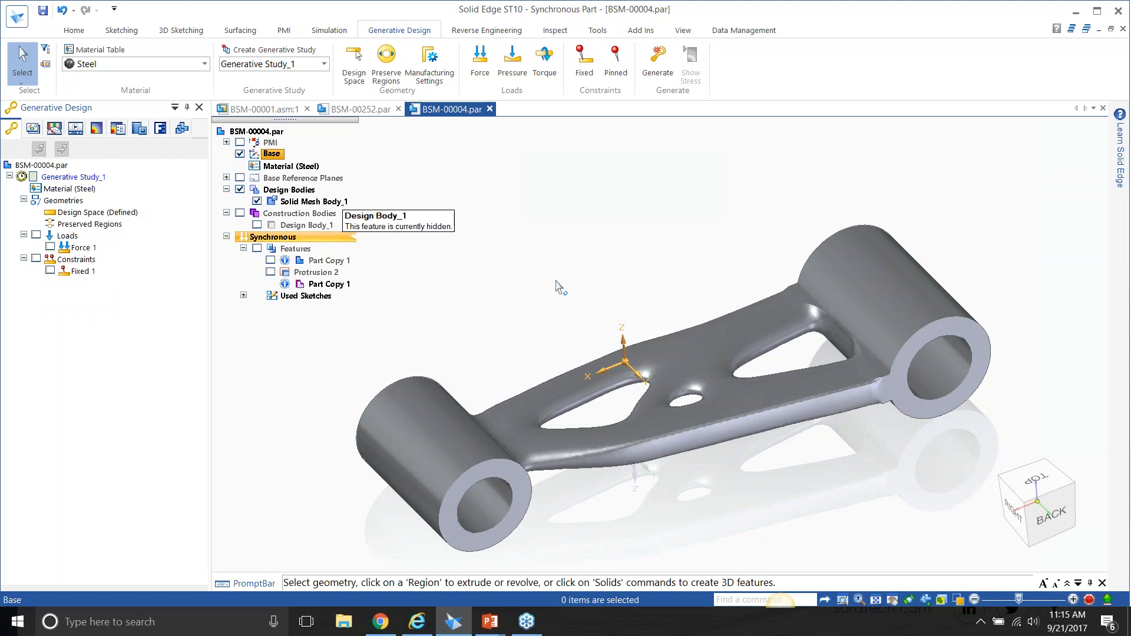
# Examine the optimized link in the BSM-00001 assembly, and return to BSM-00004.par with the Generative Design pane collapsed.
pyautogui.click(277, 110)
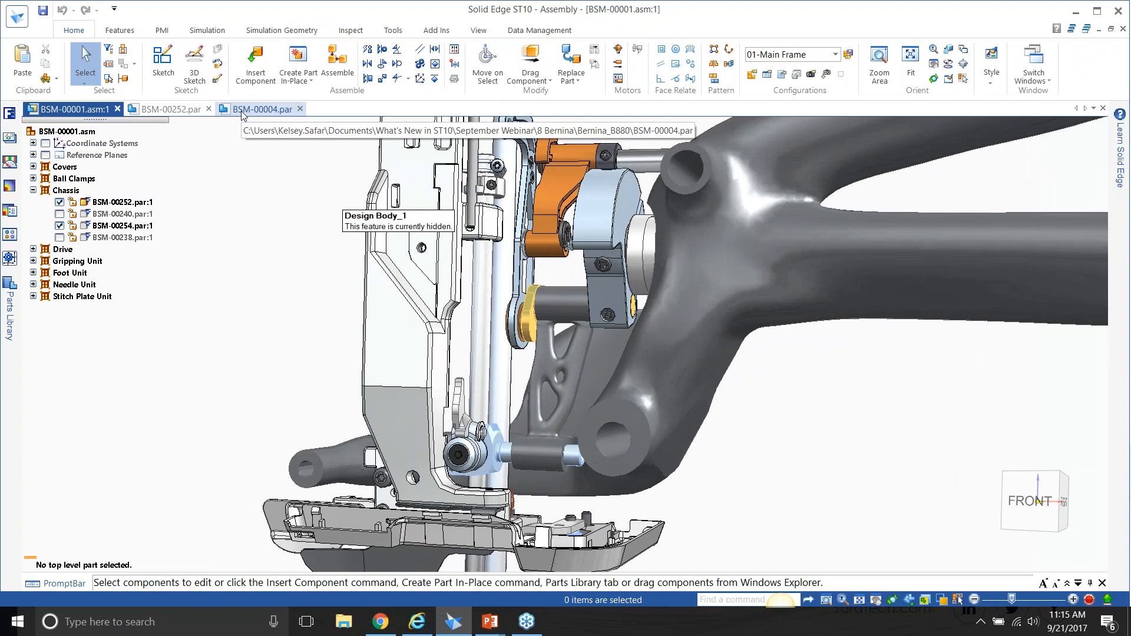
pyautogui.click(259, 110)
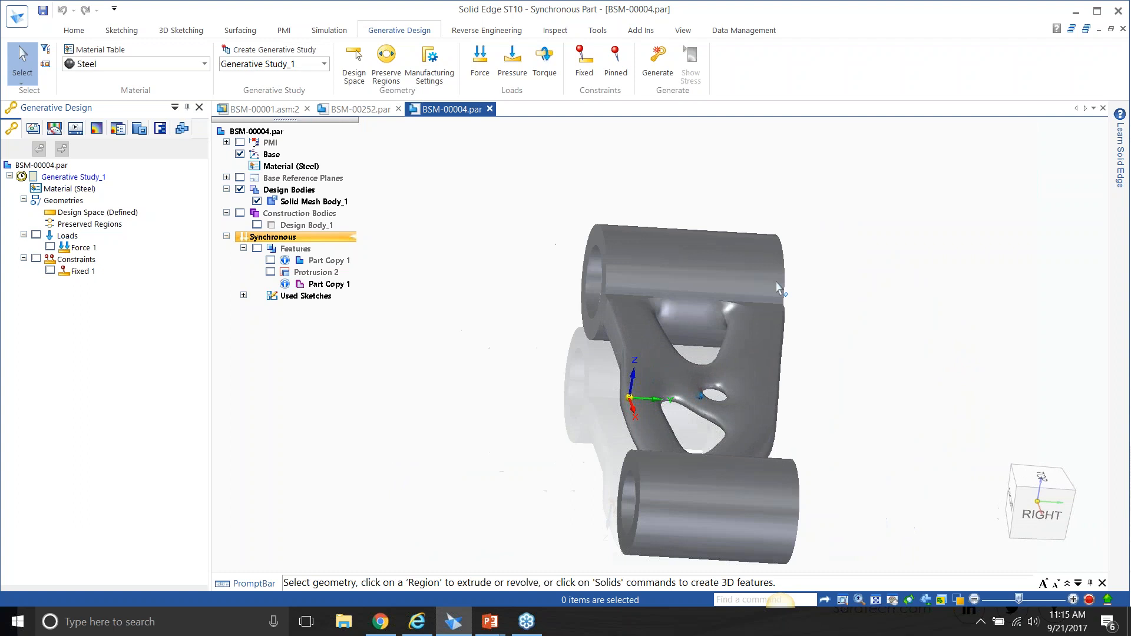
pyautogui.click(187, 108)
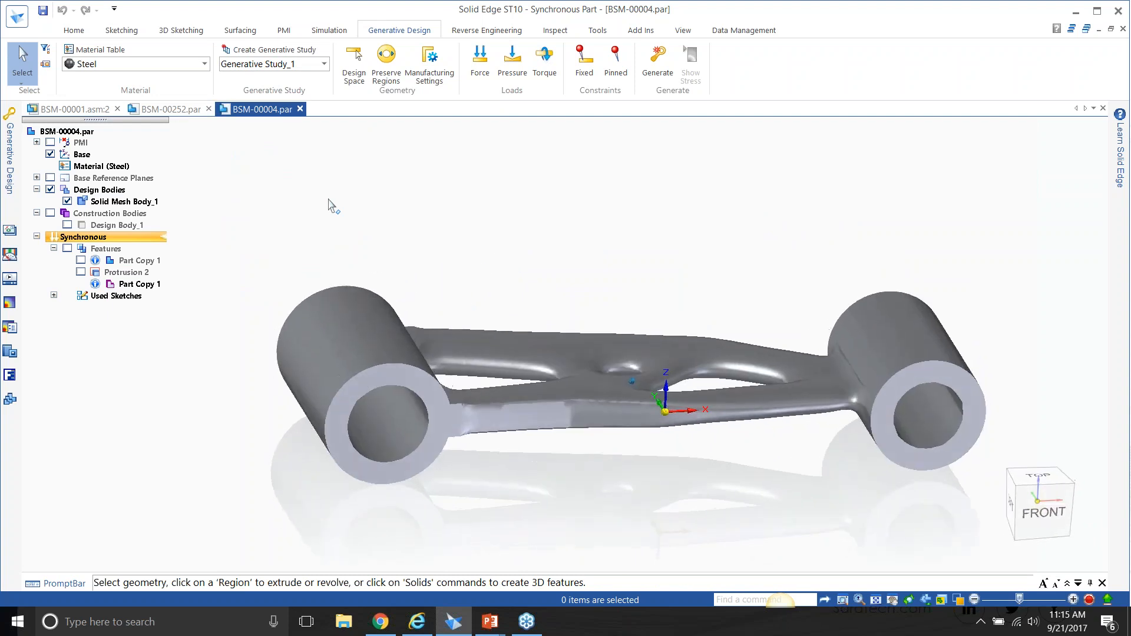
# Create a live section of the link on the base XZ plane and move it 6 mm into the body.
pyautogui.click(74, 30)
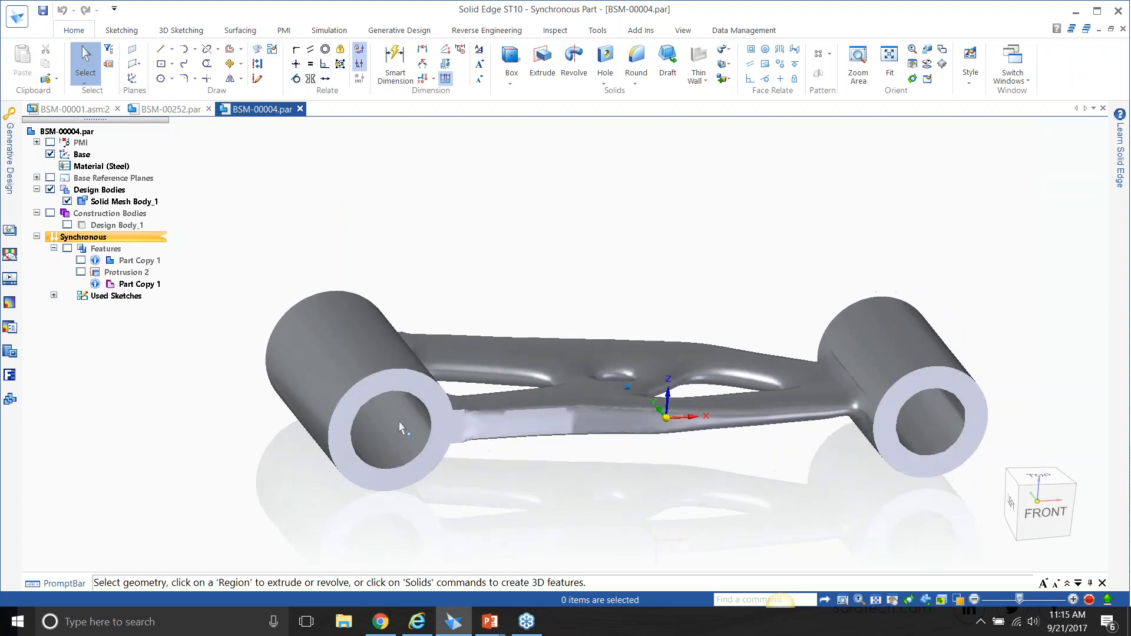
pyautogui.click(255, 33)
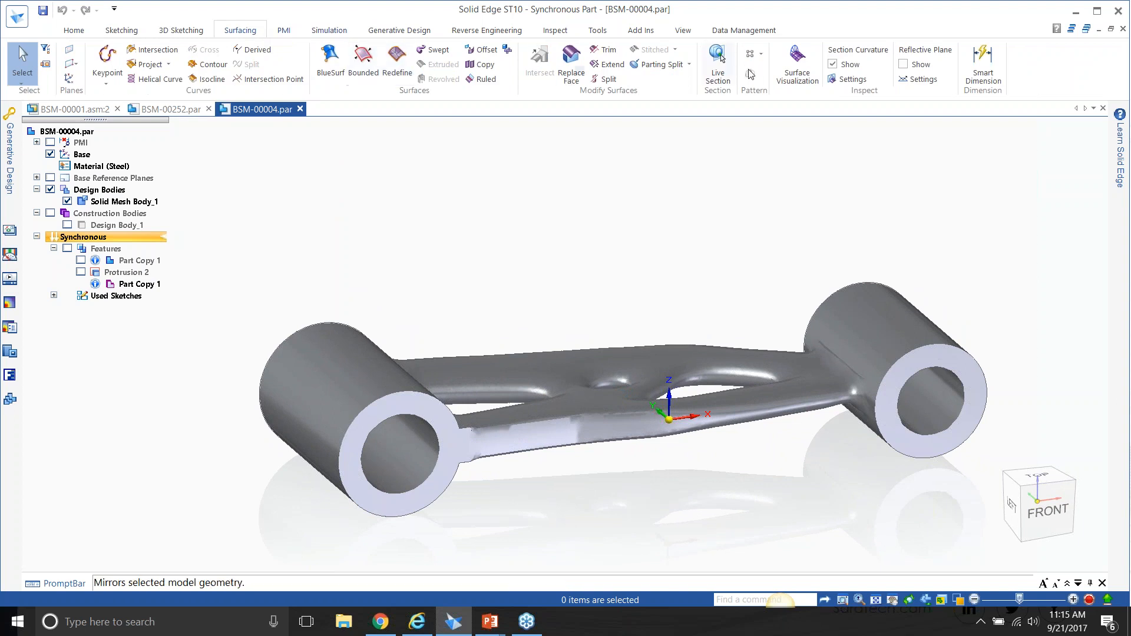
pyautogui.click(728, 59)
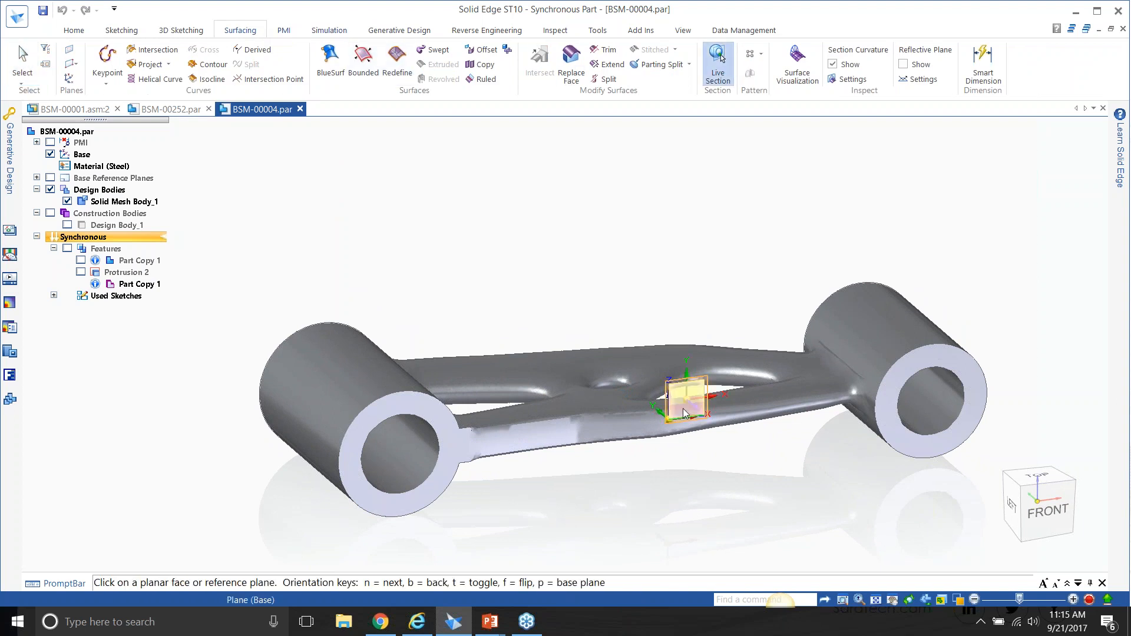
pyautogui.click(679, 406)
pyautogui.moveTo(752, 445); pyautogui.dragTo(792, 457, button='middle')
pyautogui.click(784, 445)
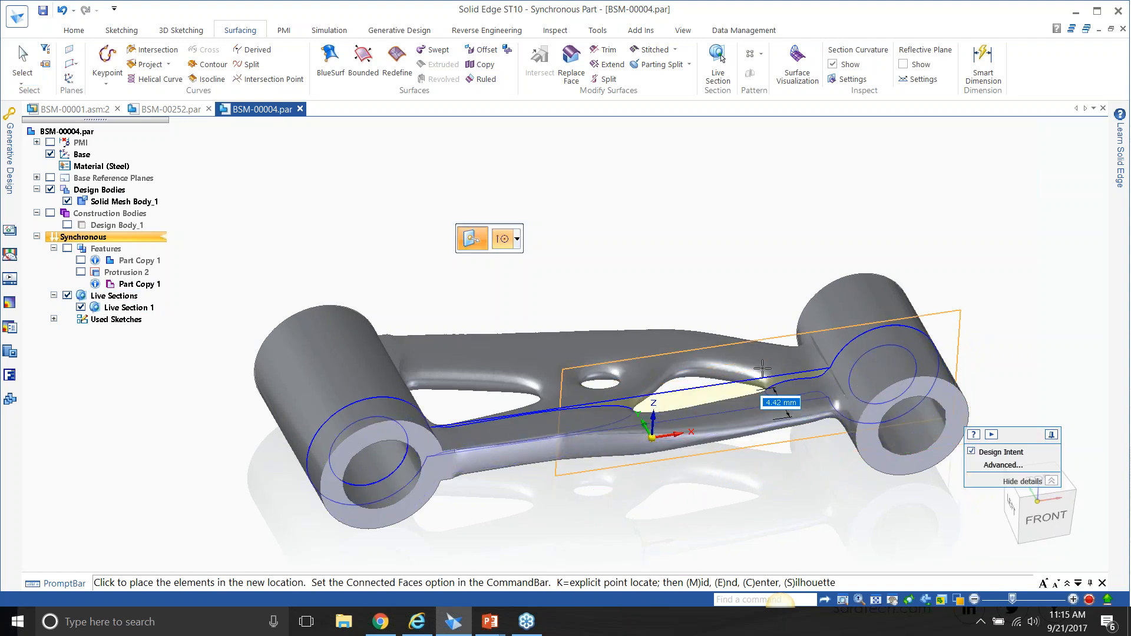
pyautogui.write('6')
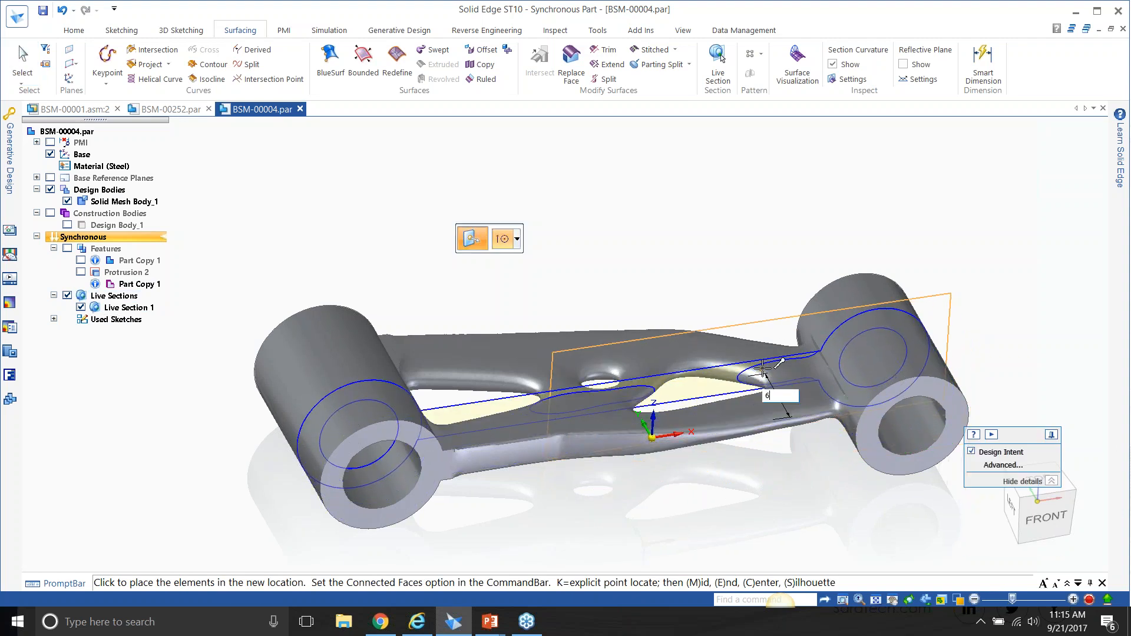
pyautogui.press('Return')
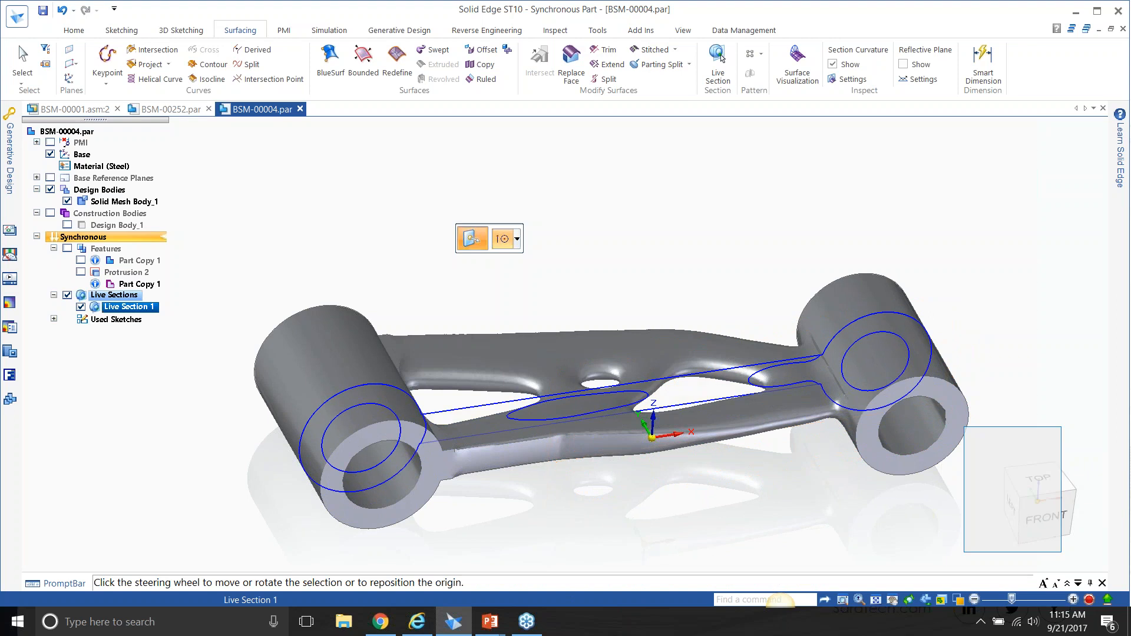
pyautogui.moveTo(460, 197); pyautogui.dragTo(420, 142, button='middle')
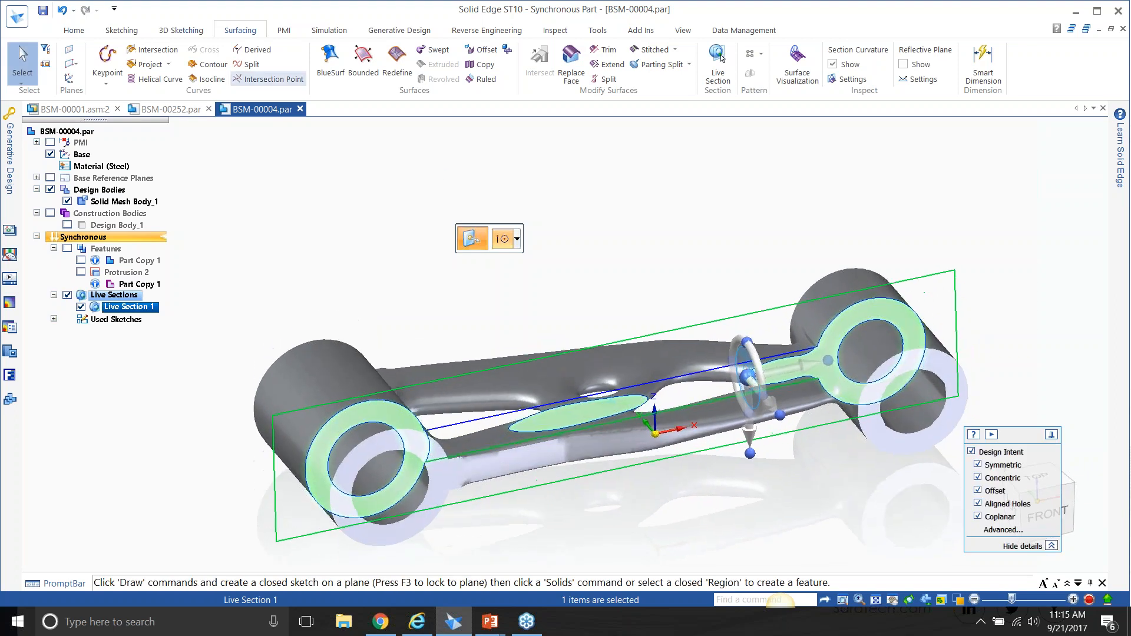
# Project the larger bore's circle from the live section onto the base XZ plane with a 1 mm offset.
pyautogui.click(83, 31)
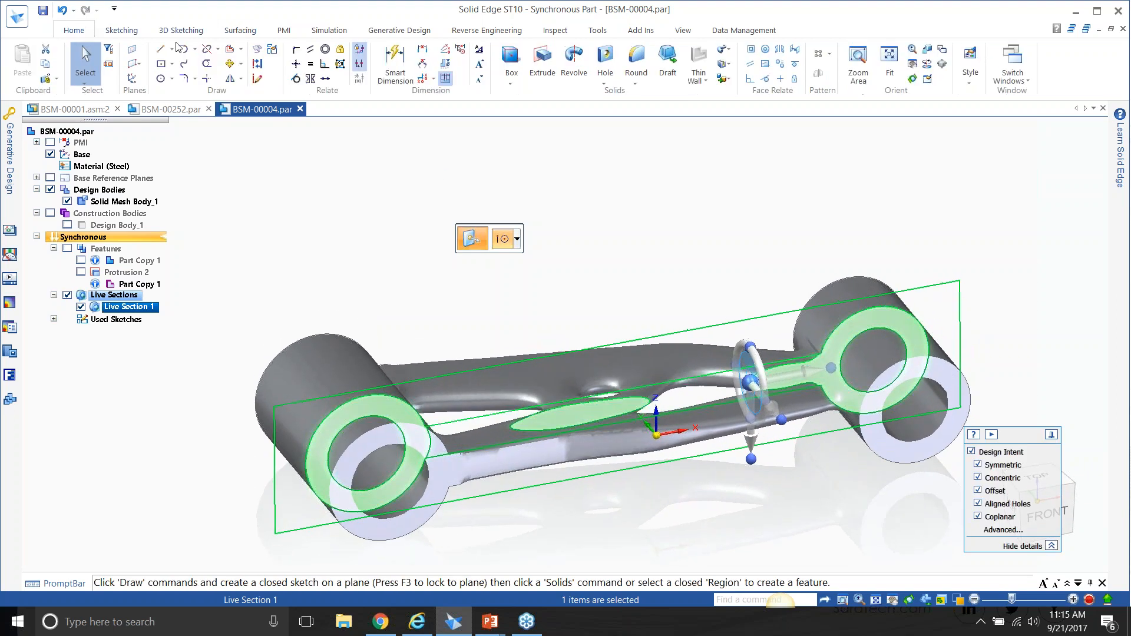
pyautogui.click(259, 50)
pyautogui.click(688, 422)
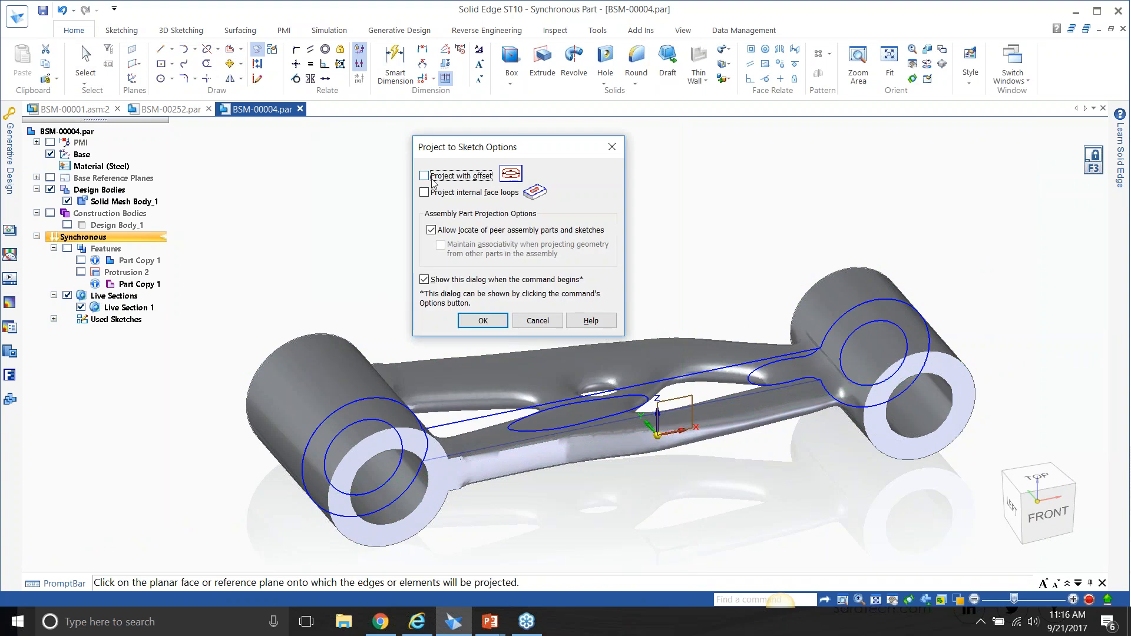
pyautogui.click(483, 320)
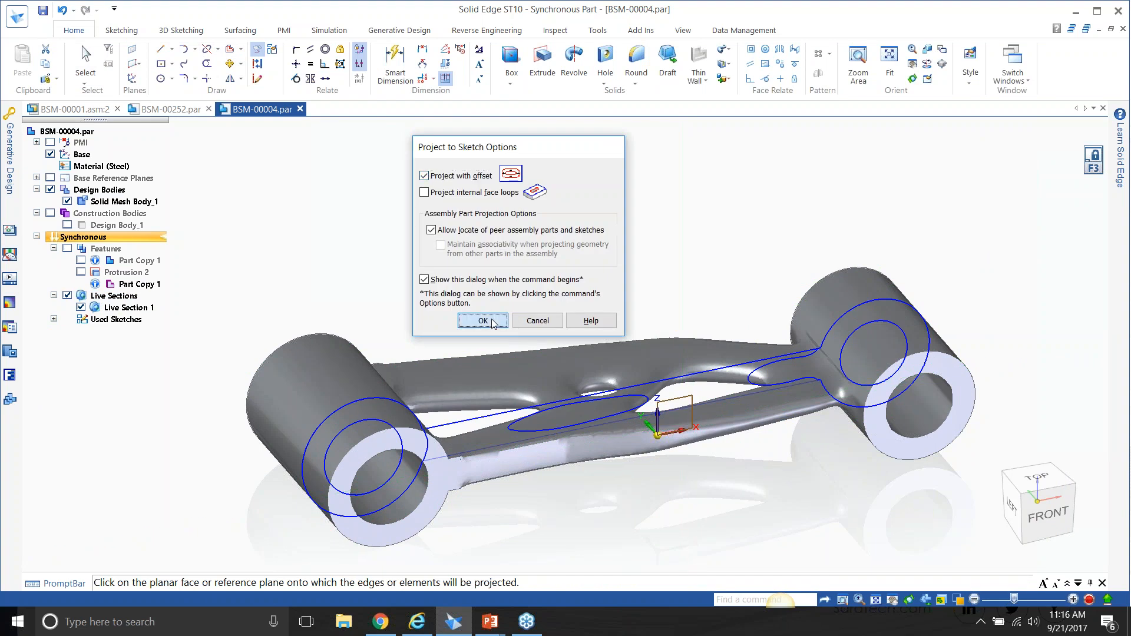
pyautogui.click(374, 420)
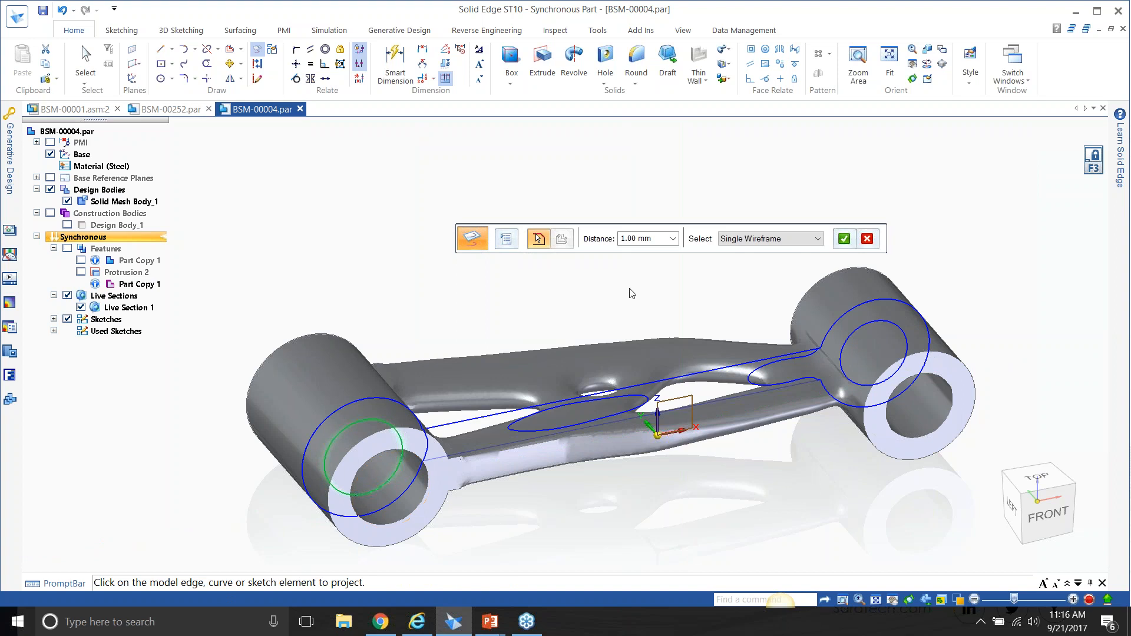
pyautogui.click(843, 239)
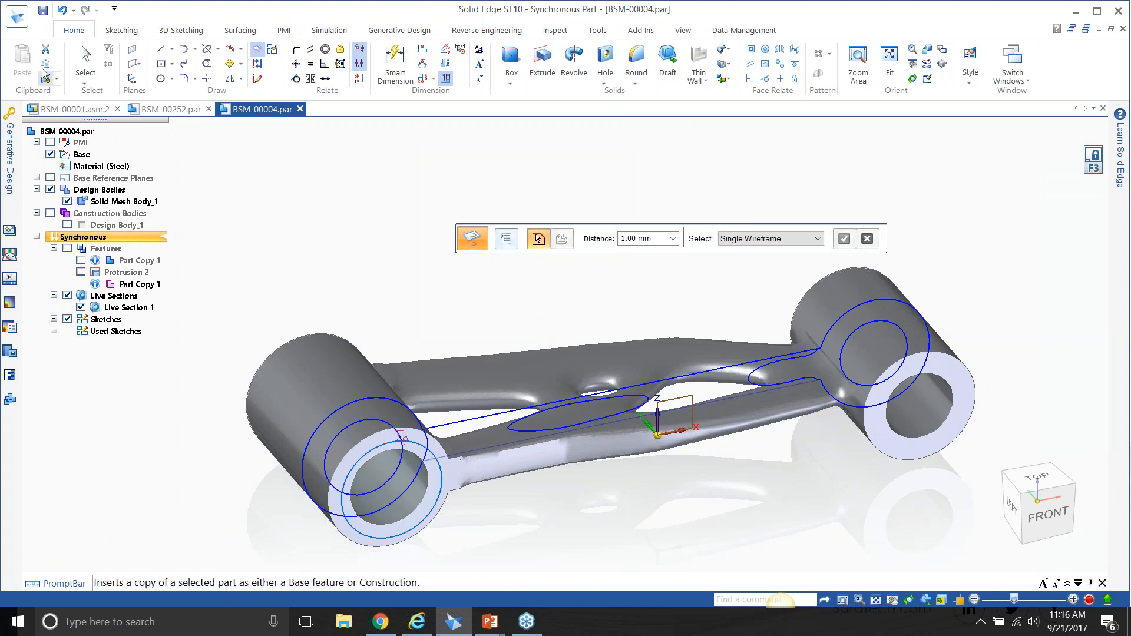
pyautogui.click(88, 62)
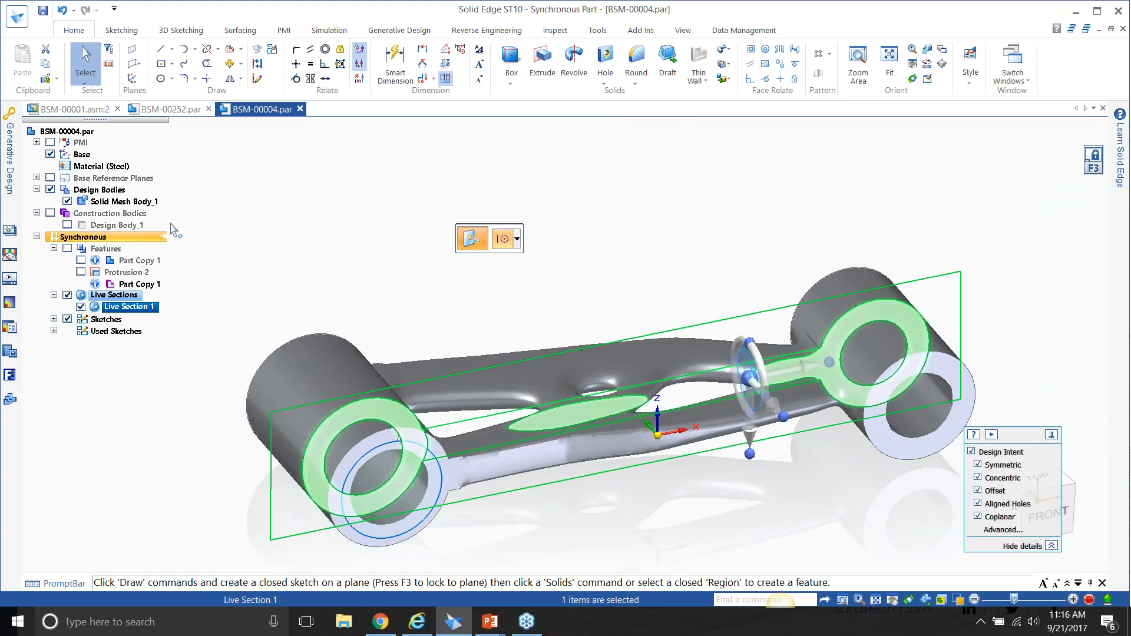
# Hide the live section and cut the projected circular region 3.5 mm deep into the end of the larger bore.
pyautogui.click(81, 306)
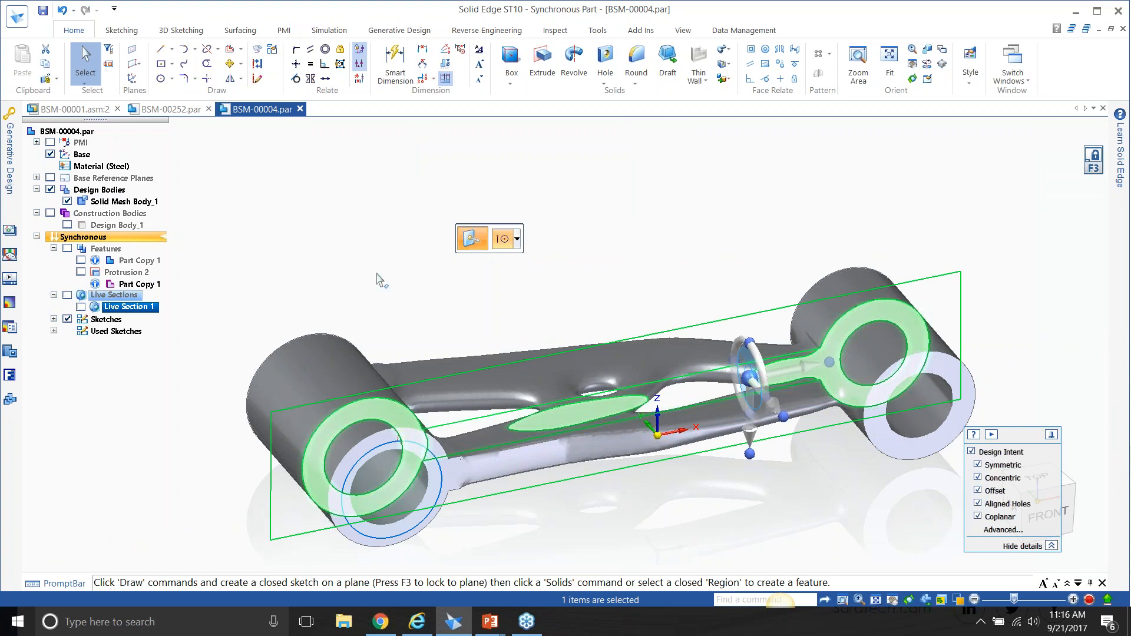
pyautogui.press('Escape')
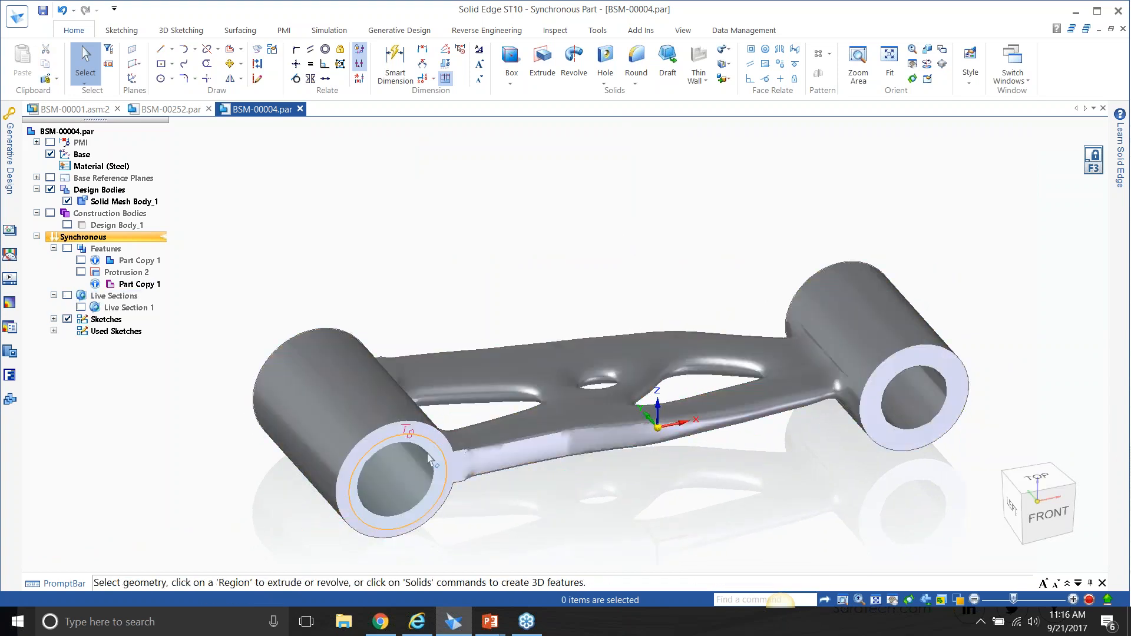
pyautogui.click(429, 460)
pyautogui.click(588, 239)
pyautogui.click(599, 294)
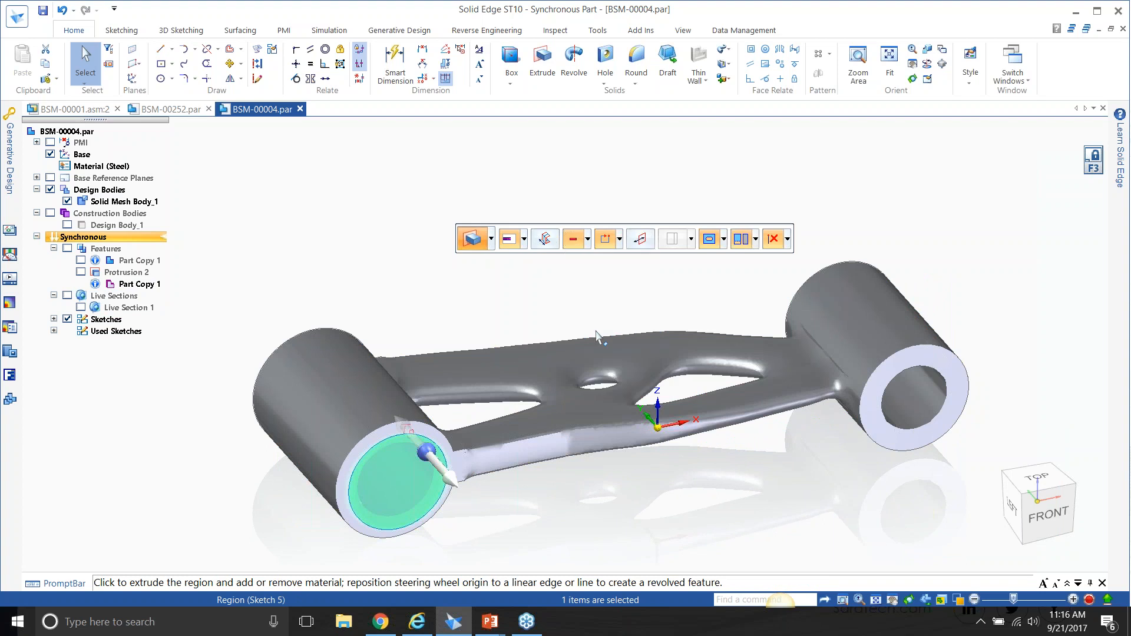
pyautogui.click(439, 469)
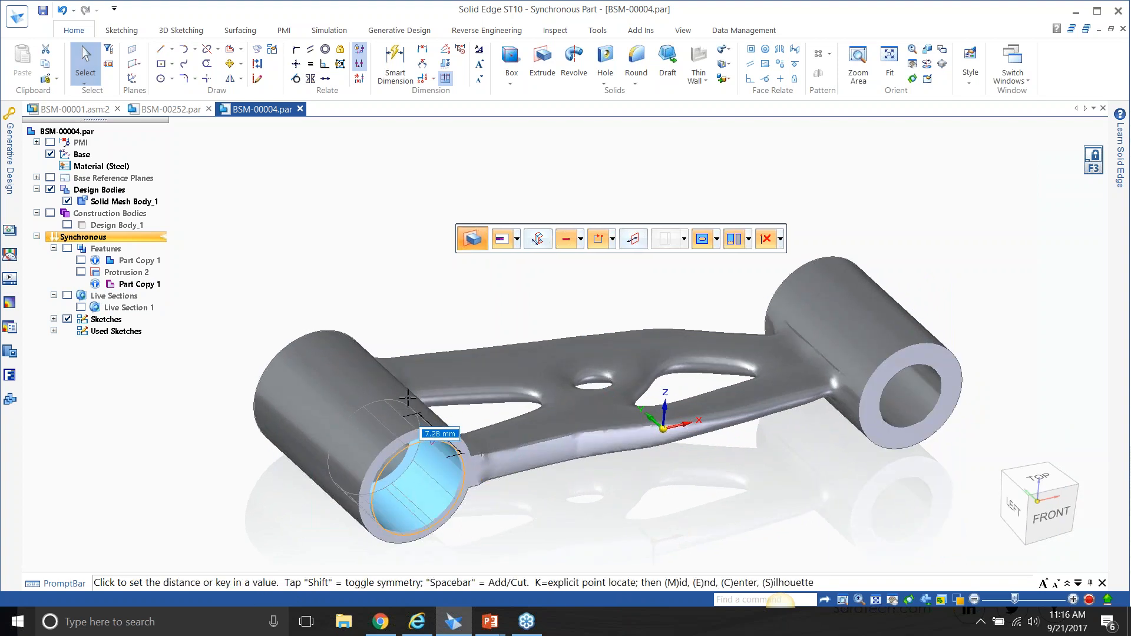
pyautogui.write('3.5')
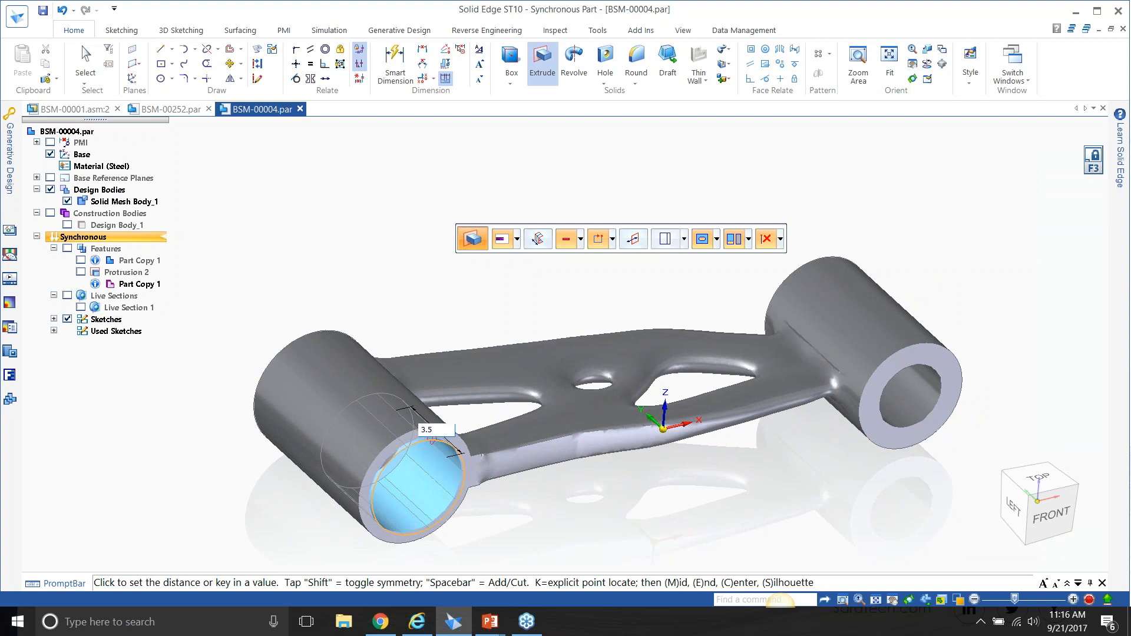
pyautogui.press('Return')
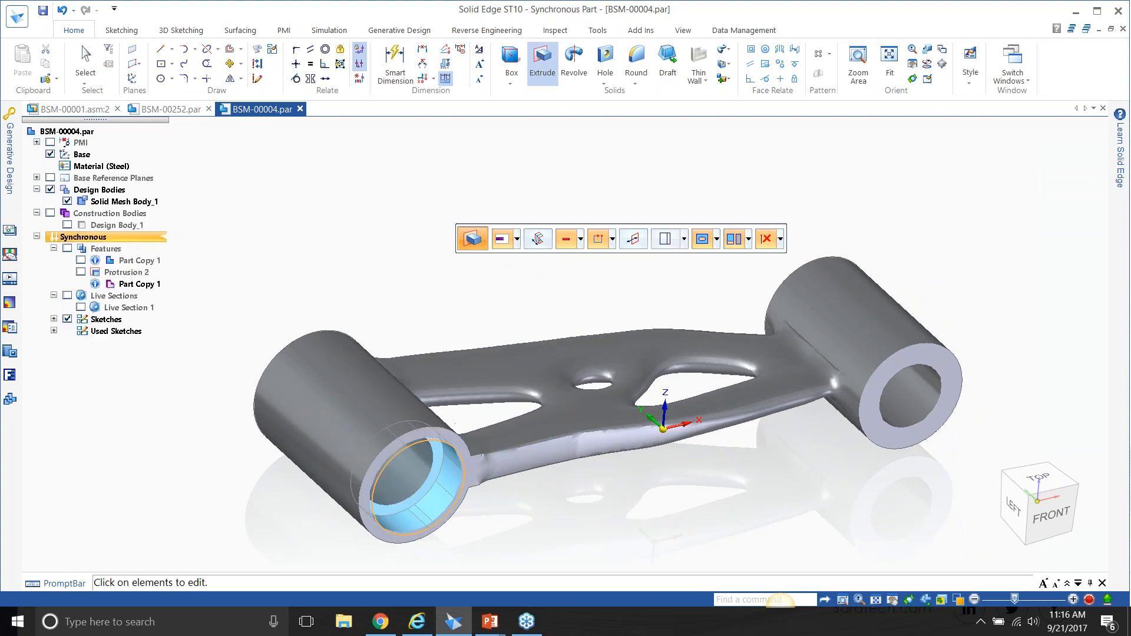
pyautogui.moveTo(606, 391); pyautogui.dragTo(628, 407, button='middle')
# Inspect the fit of the counterbored link between its neighbouring parts in the BSM-00001 assembly, and return to BSM-00004.par.
pyautogui.click(71, 109)
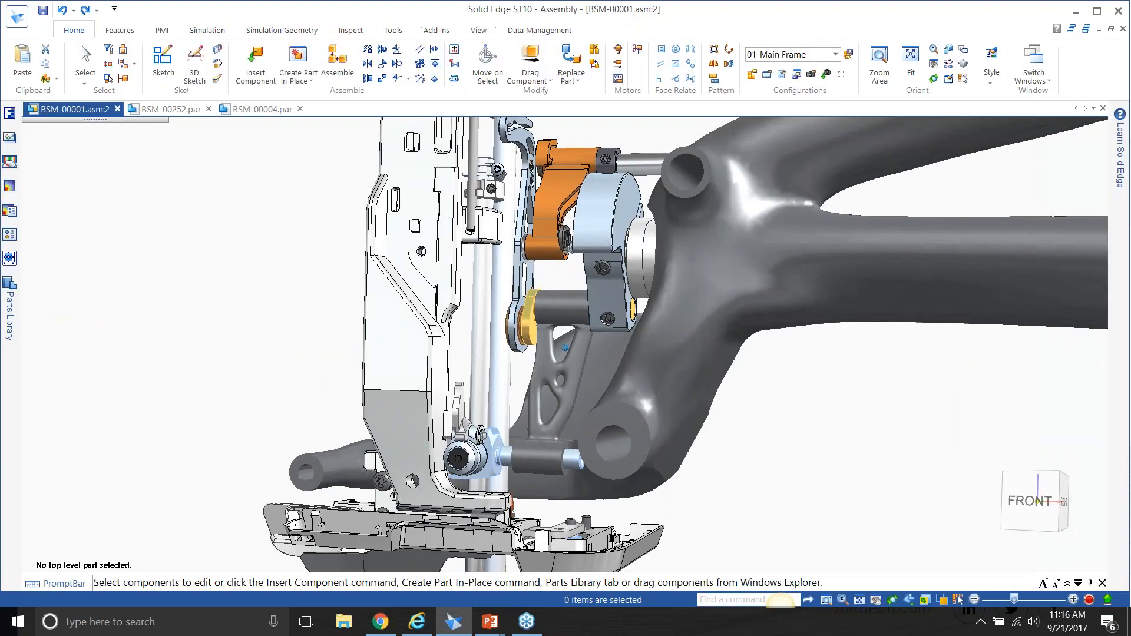
pyautogui.scroll(3, 609, 334)
pyautogui.moveTo(608, 328); pyautogui.dragTo(586, 253, button='middle')
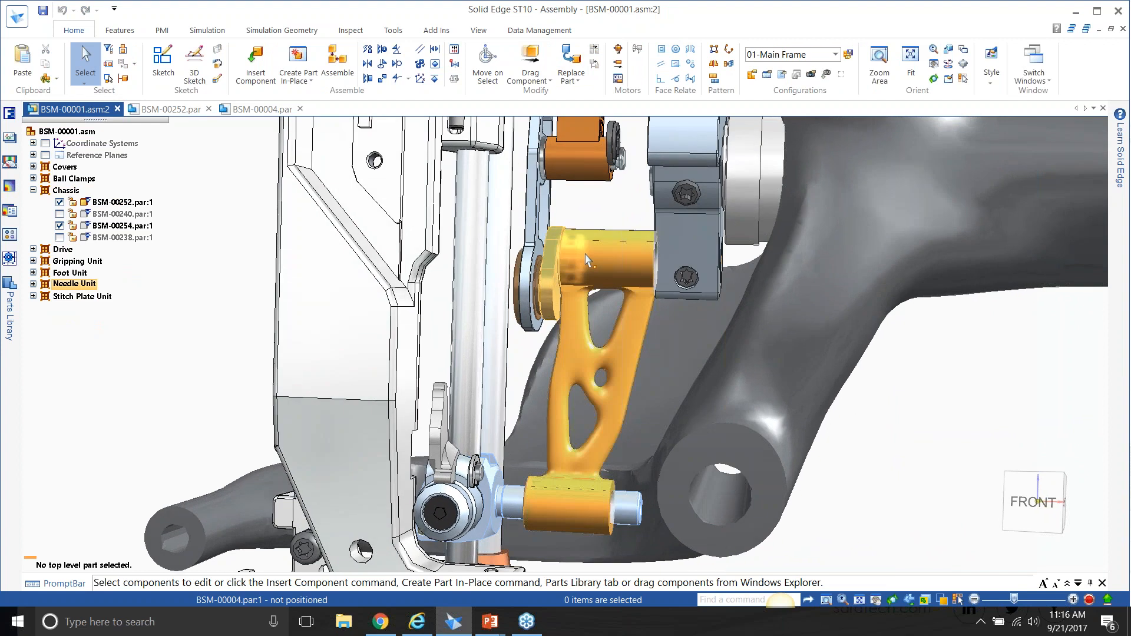
pyautogui.click(262, 109)
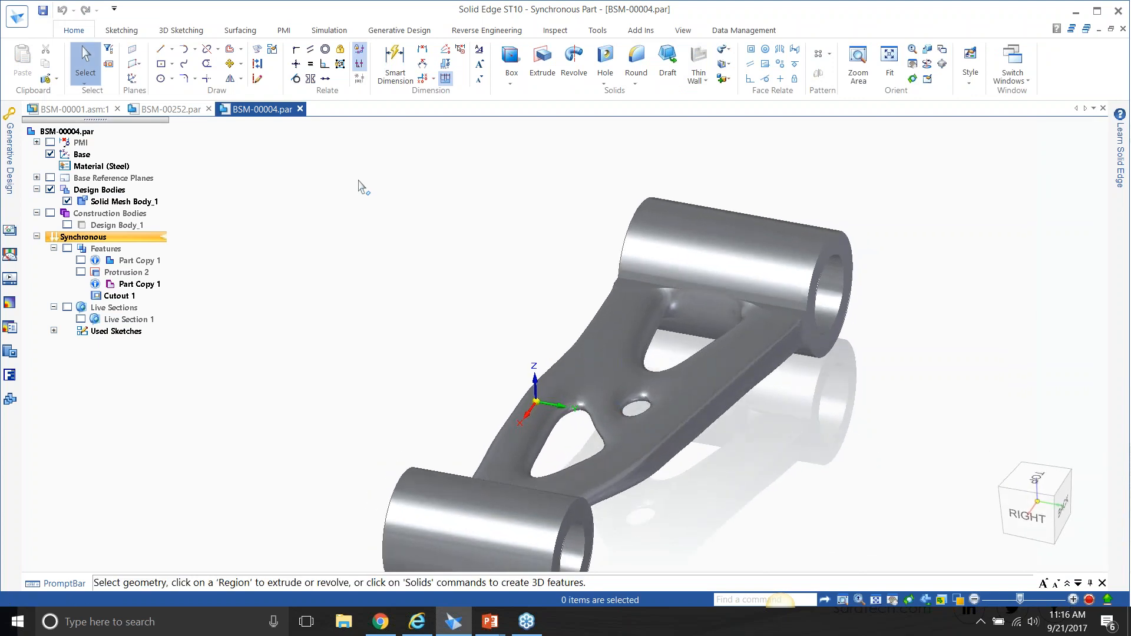
pyautogui.hotkey('alt', 'Tab')
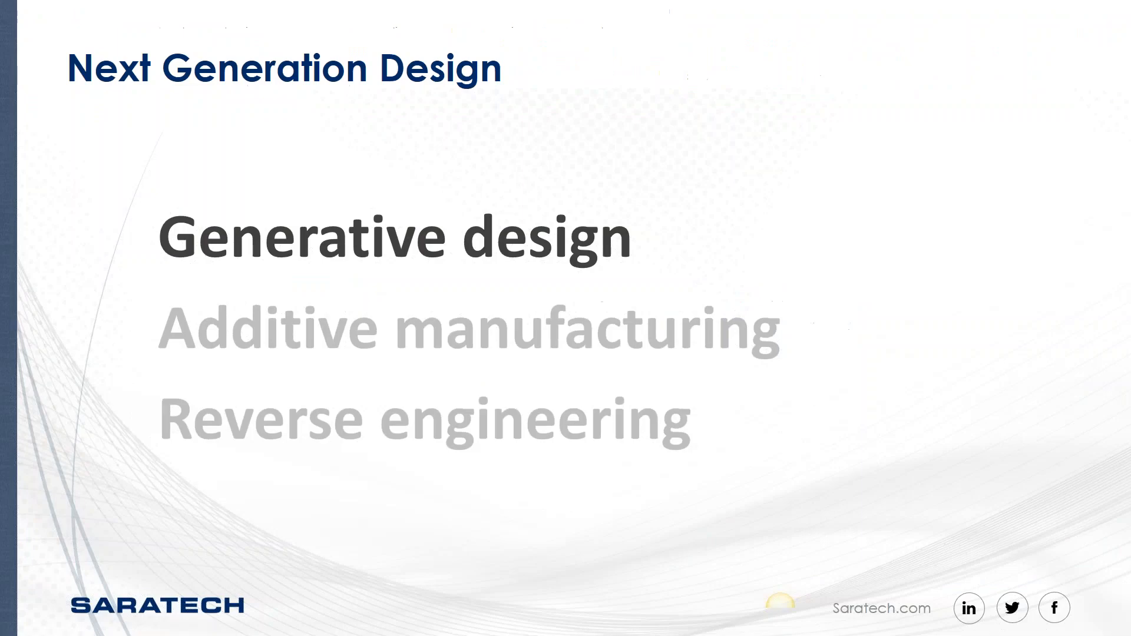
pyautogui.press('Right')
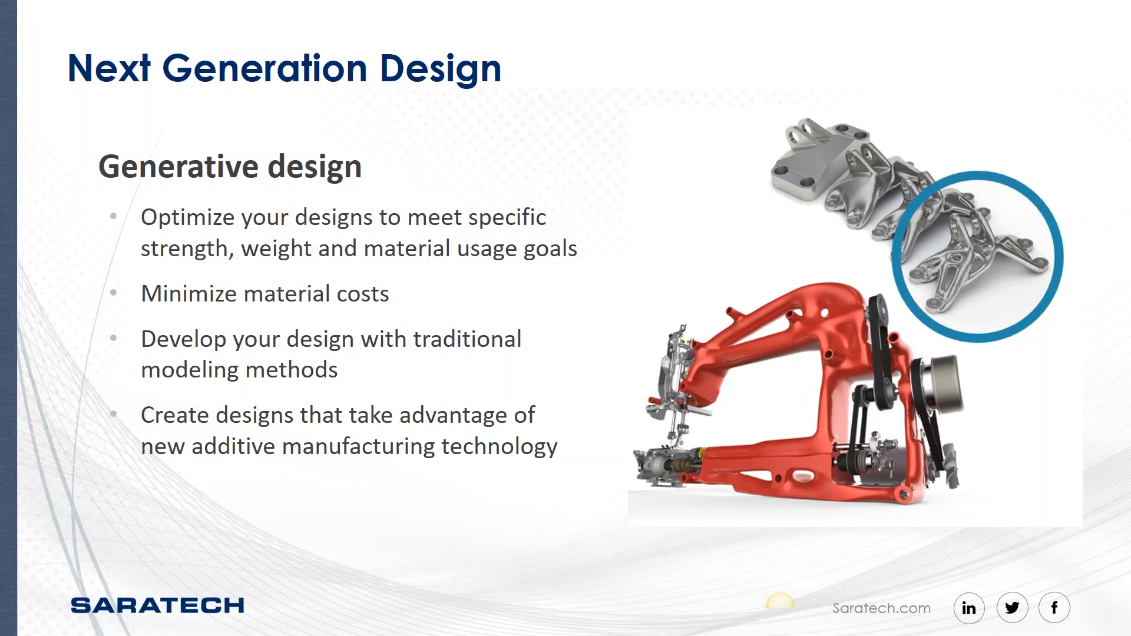
pyautogui.press('Right')
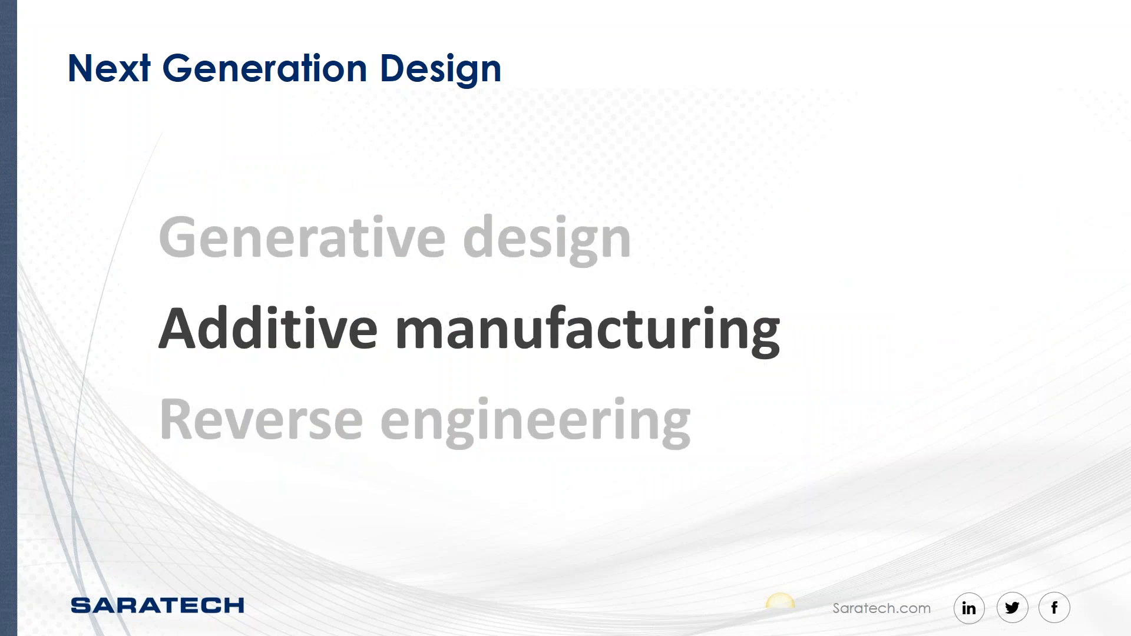
pyautogui.hotkey('alt', 'Tab')
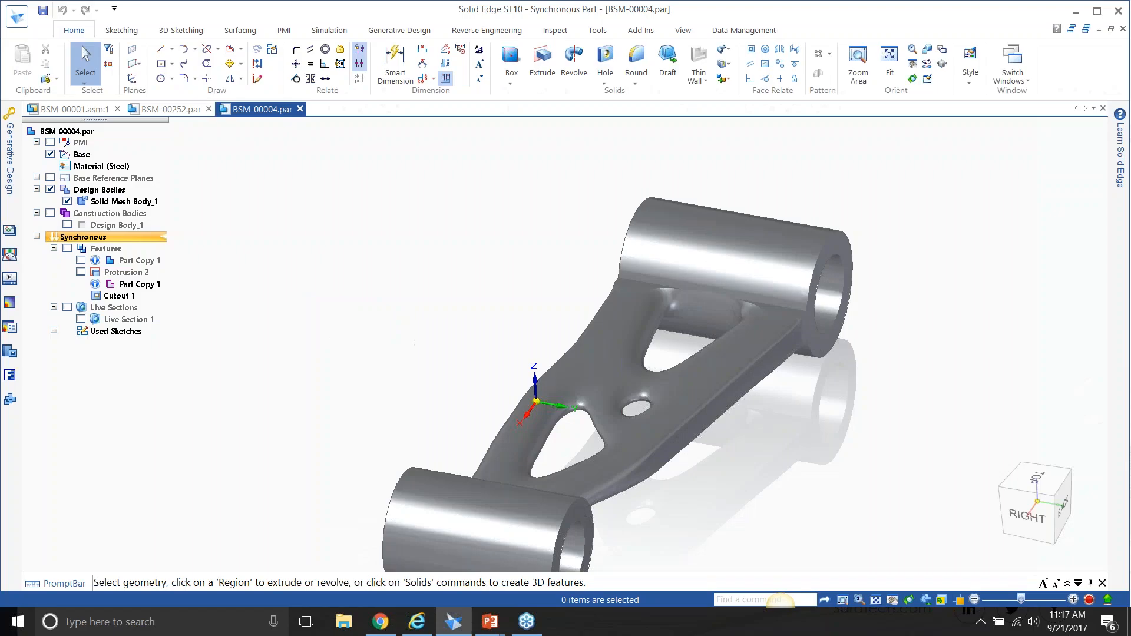
pyautogui.moveTo(566, 353); pyautogui.dragTo(495, 361, button='middle')
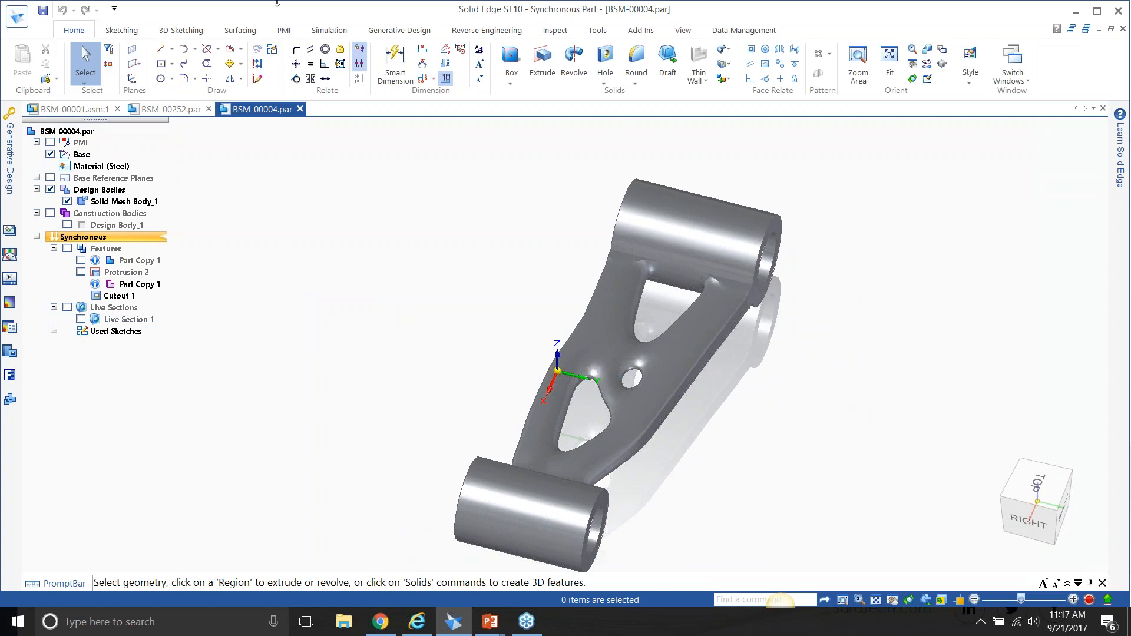
# Preview the BSM-00004 link in the 3D printer's build volume and examine it up close.
pyautogui.click(17, 19)
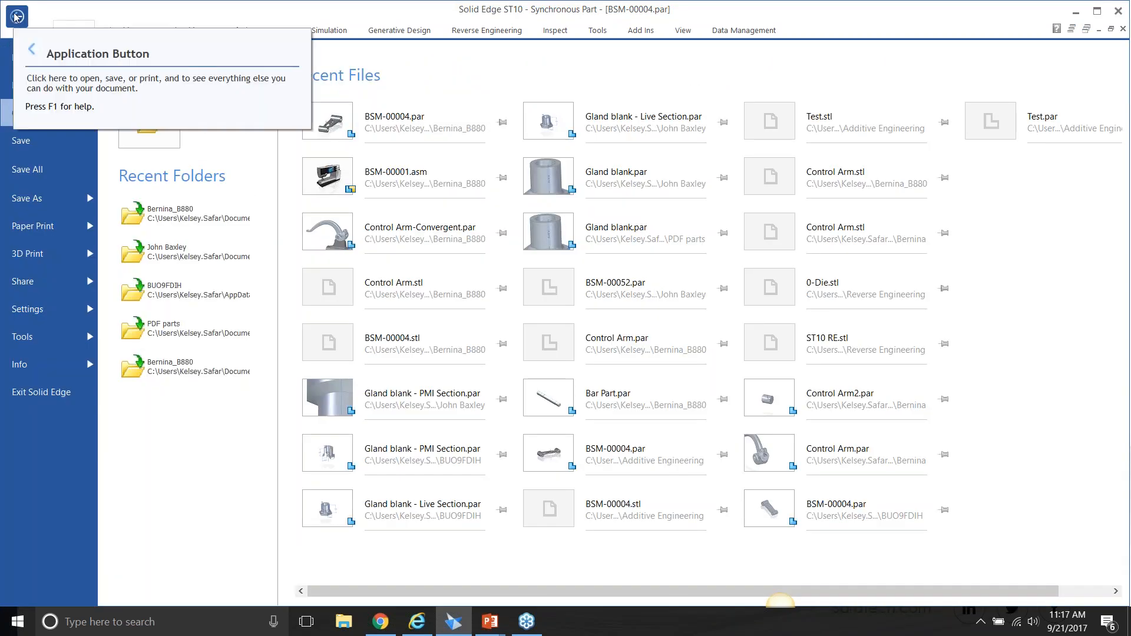
pyautogui.click(56, 254)
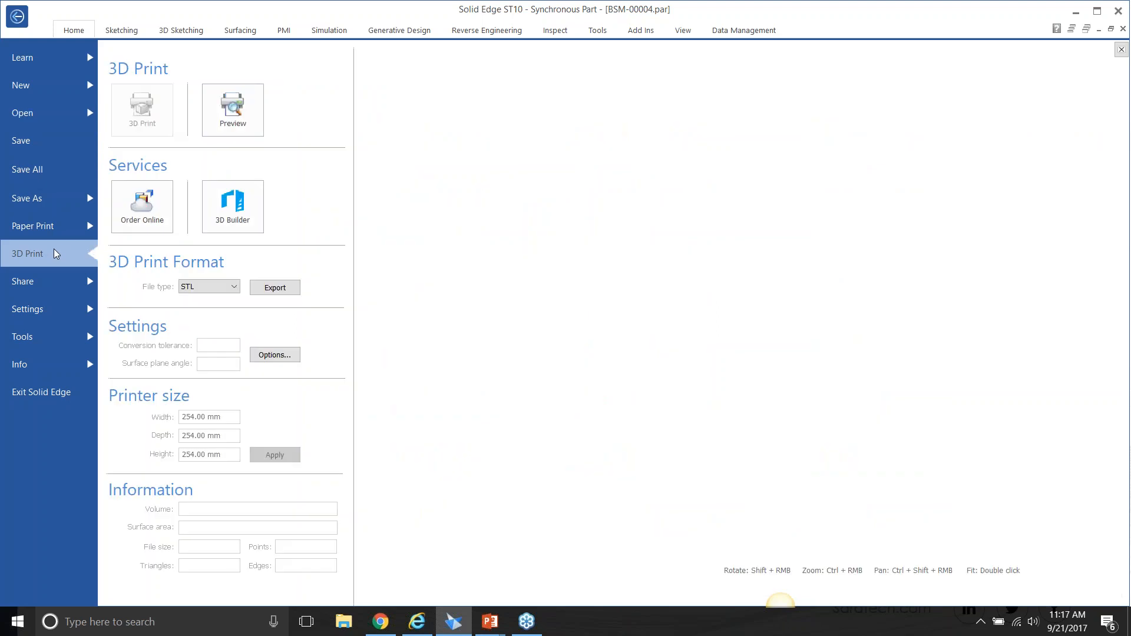
pyautogui.click(231, 121)
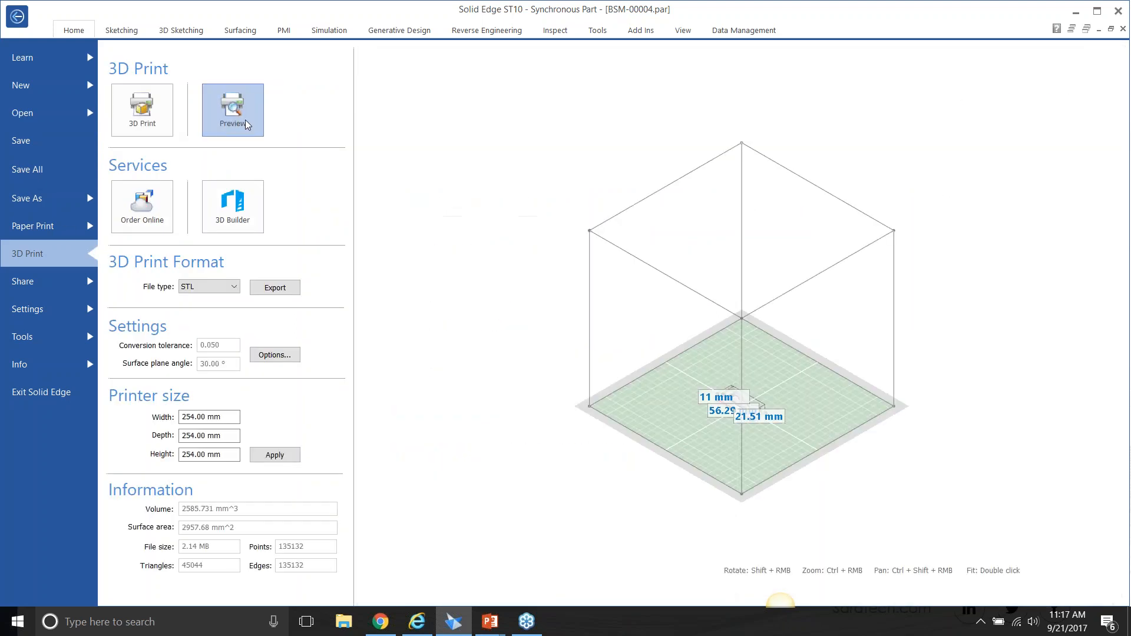
pyautogui.scroll(5, 725, 445)
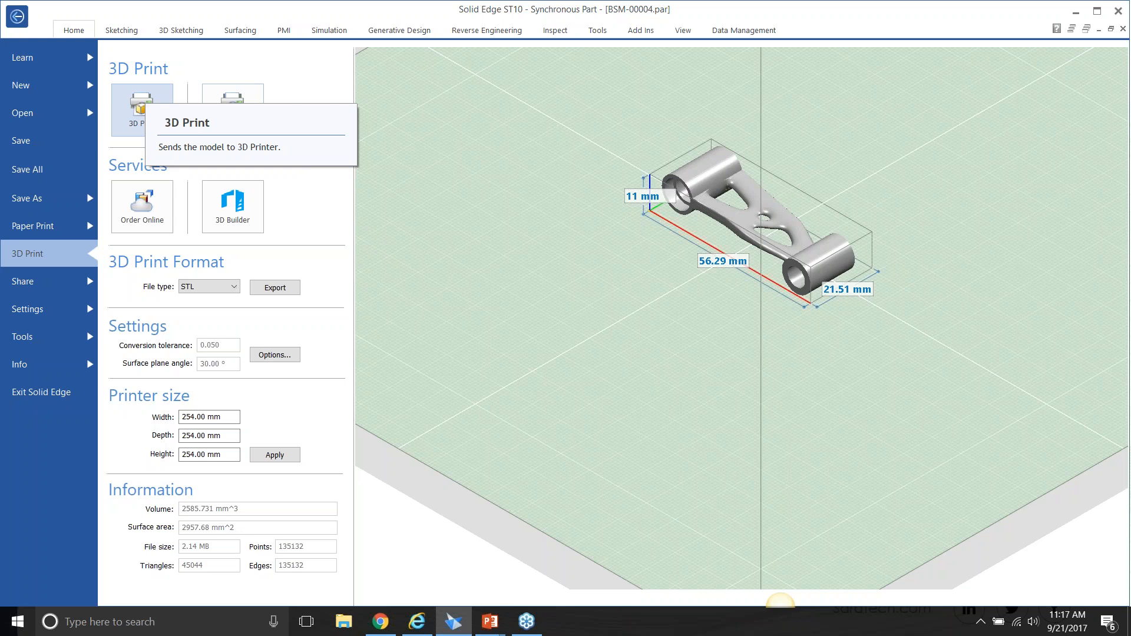
# Switch to Chrome and browse the supported XYZprinting printers on Microsoft's 3D printing partners page.
pyautogui.click(381, 621)
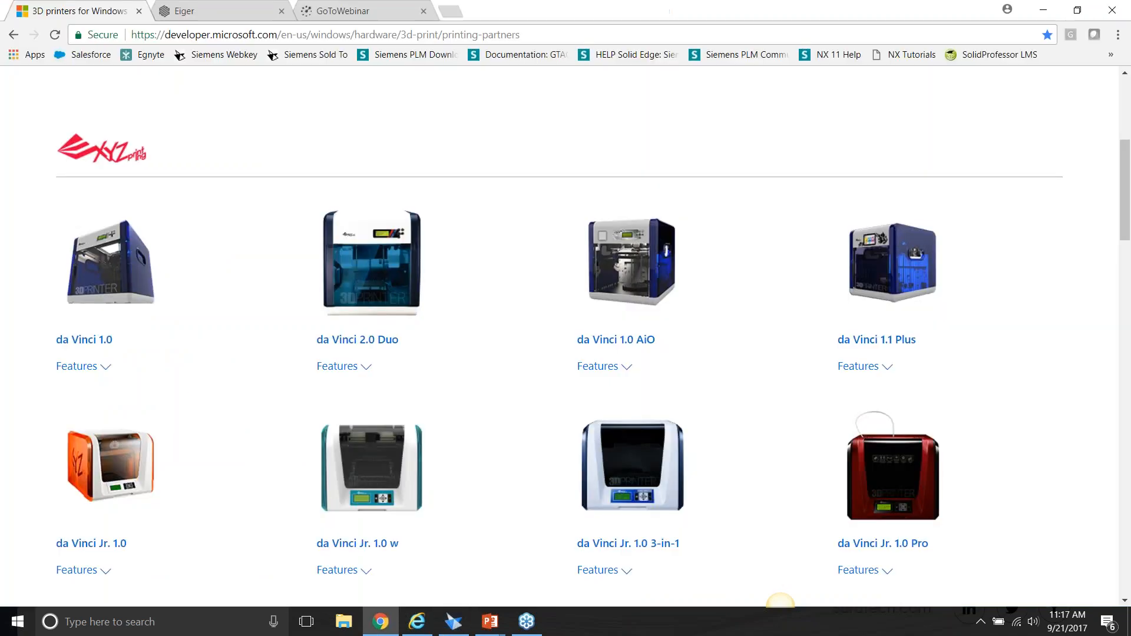
pyautogui.scroll(-4, 433, 299)
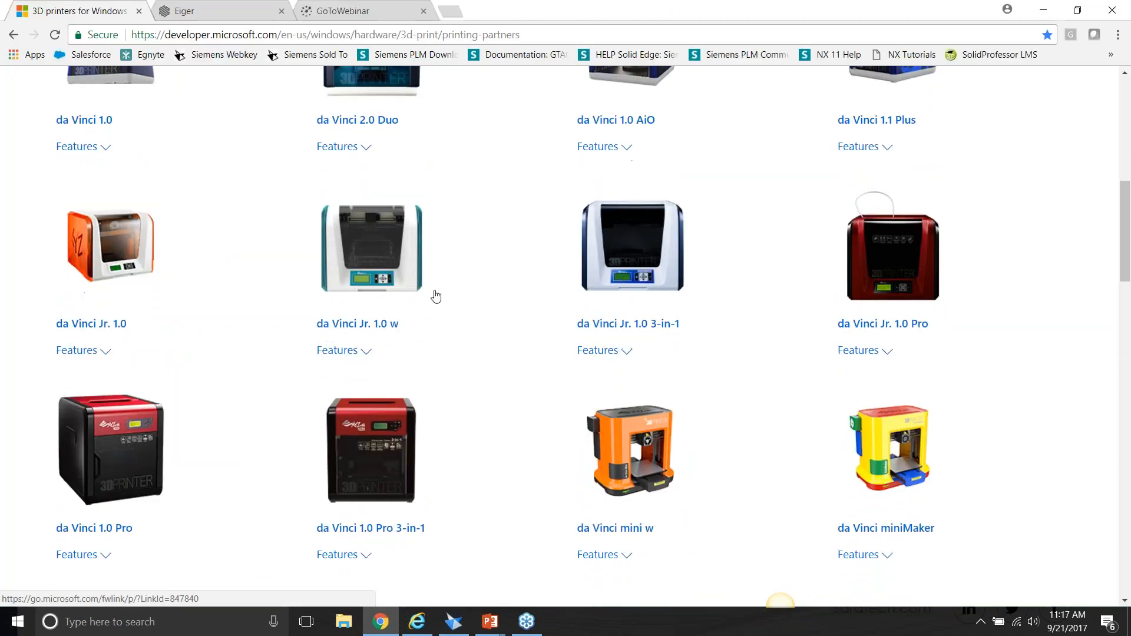
pyautogui.scroll(3, 436, 296)
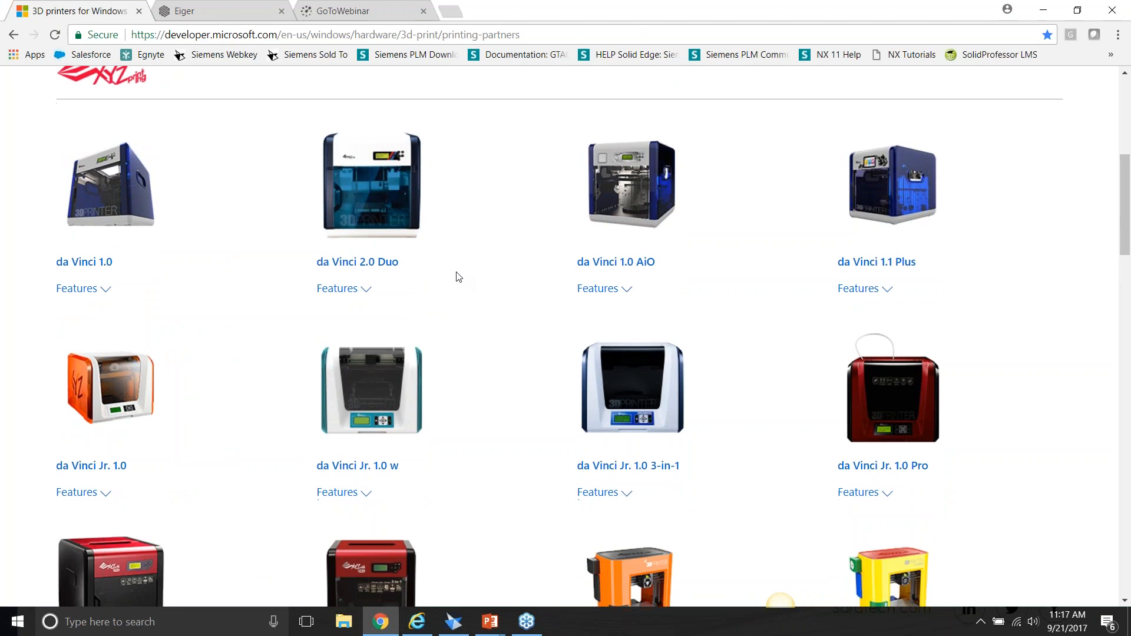
pyautogui.scroll(-1, 459, 277)
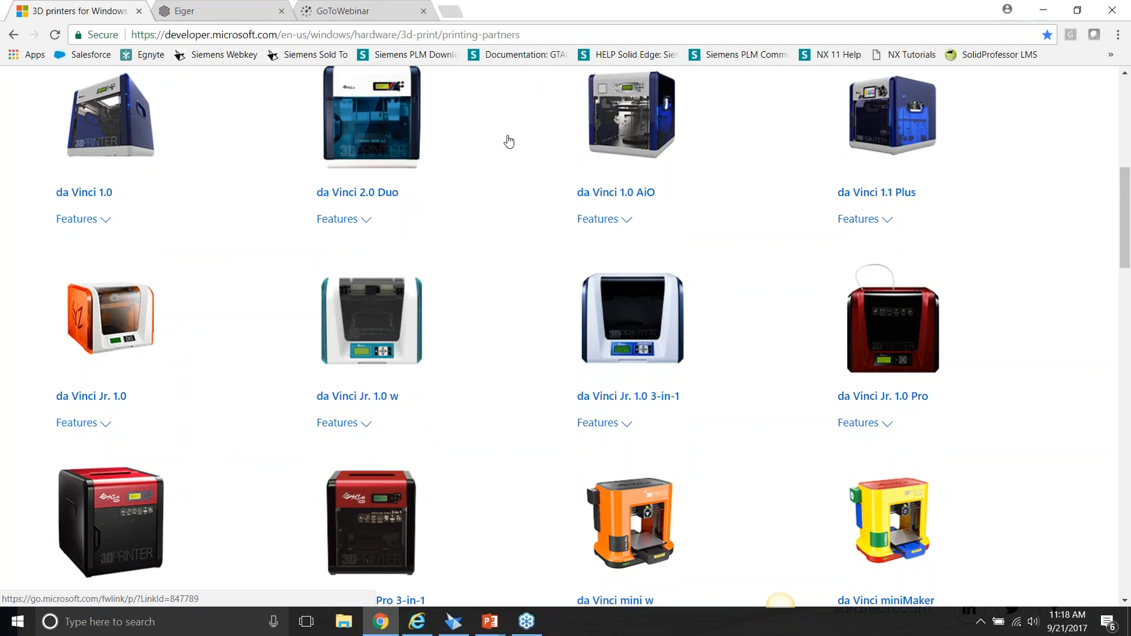
# Switch back to Solid Edge and start the STL export of the BSM-00004 link.
pyautogui.hotkey('alt', 'Tab')
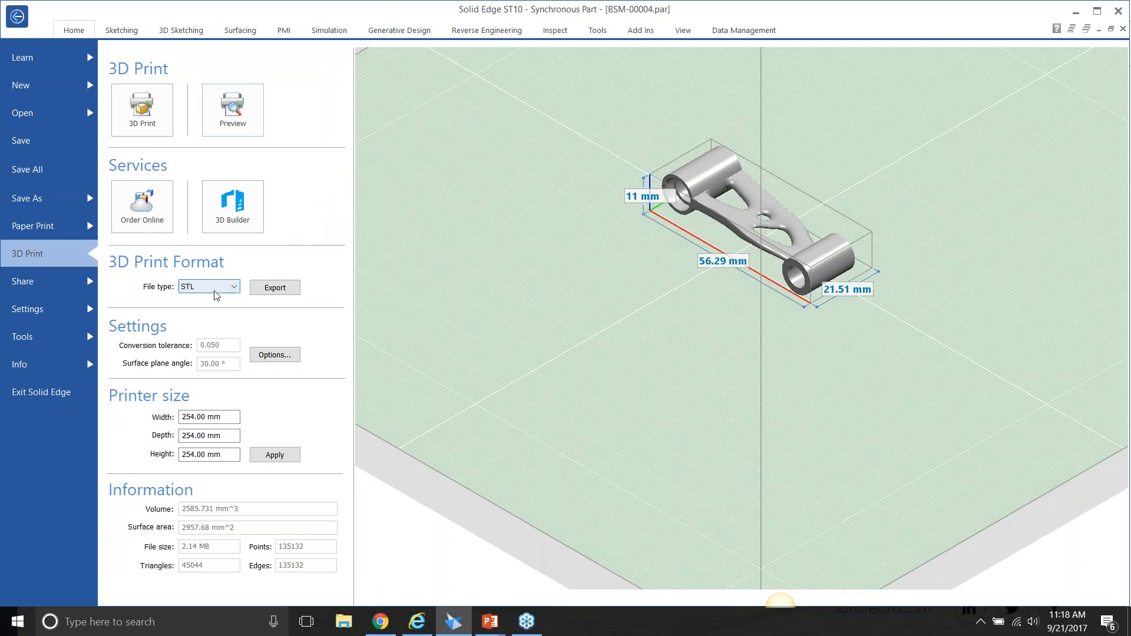
pyautogui.click(264, 289)
pyautogui.click(1005, 424)
# Switch to Eiger in Chrome and examine BSM-00004's internal 3D view, its part settings and its project library.
pyautogui.hotkey('alt', 'Tab')
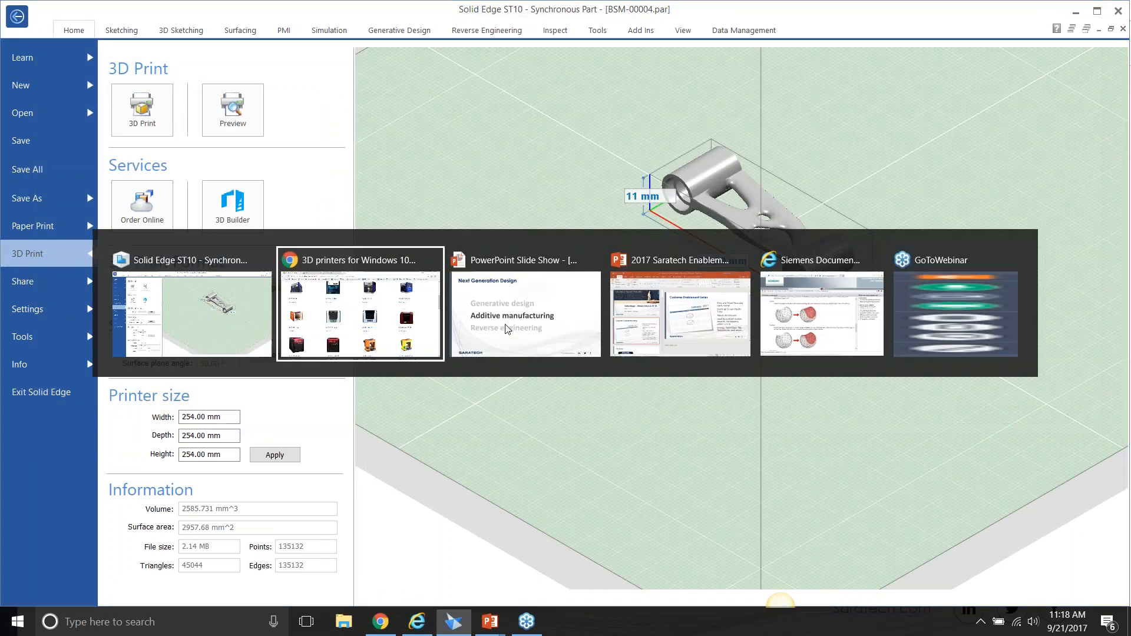
pyautogui.click(217, 10)
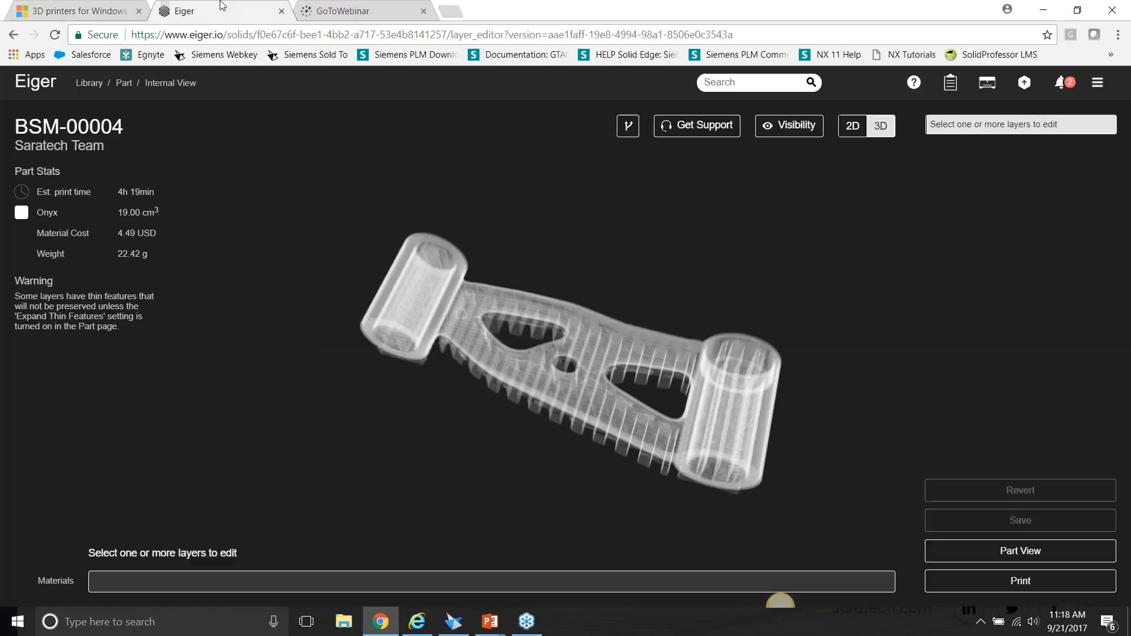
pyautogui.moveTo(537, 240); pyautogui.dragTo(577, 365)
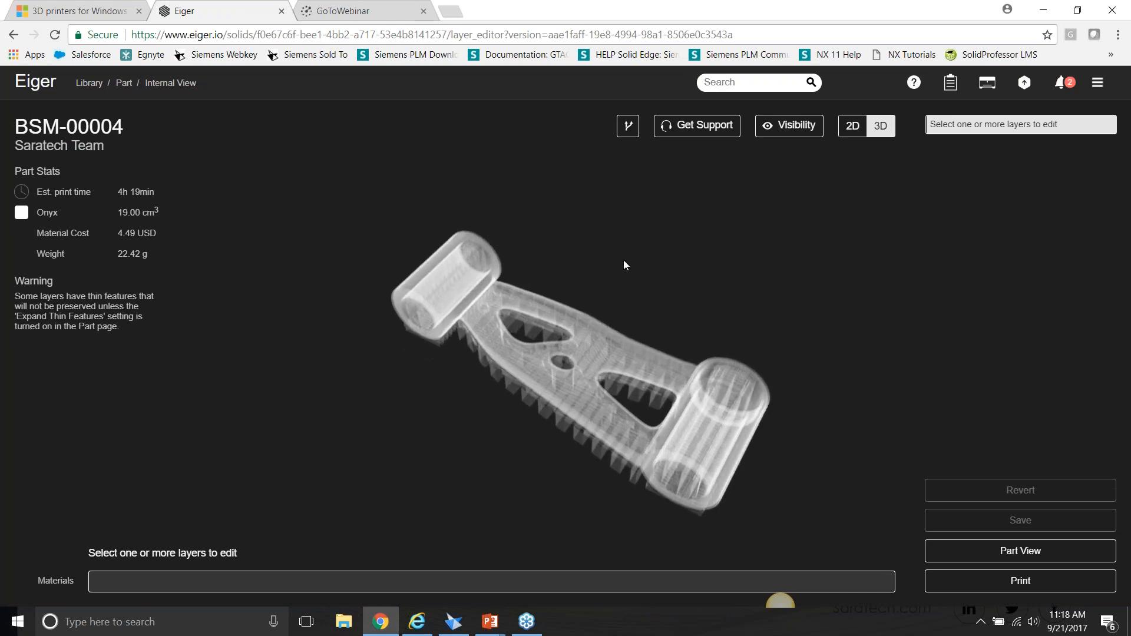
pyautogui.click(13, 35)
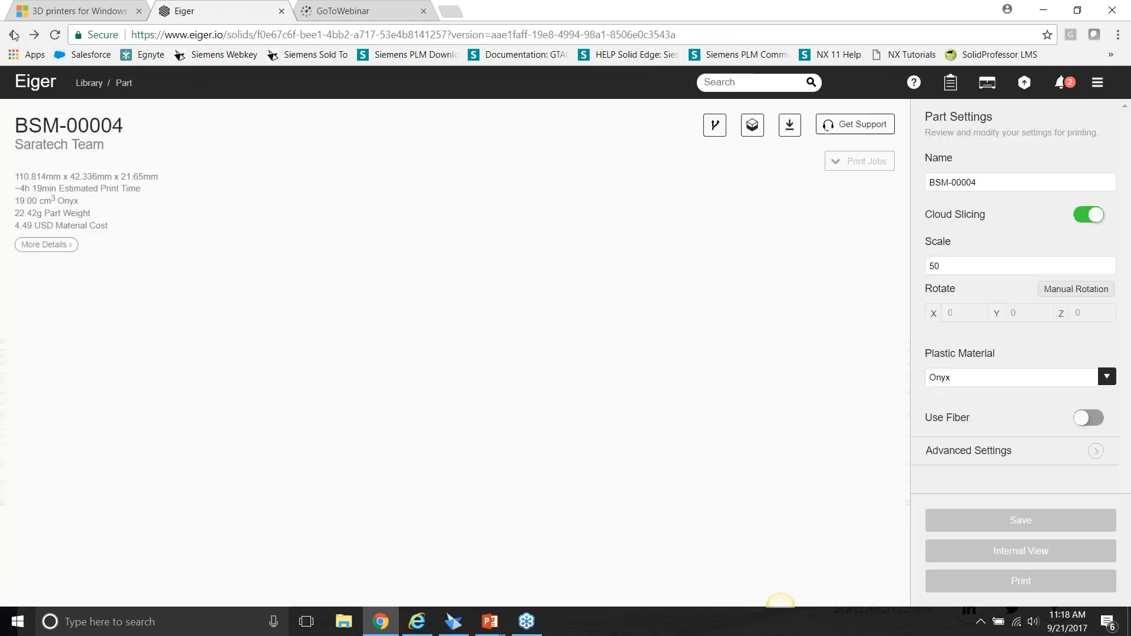
pyautogui.click(13, 35)
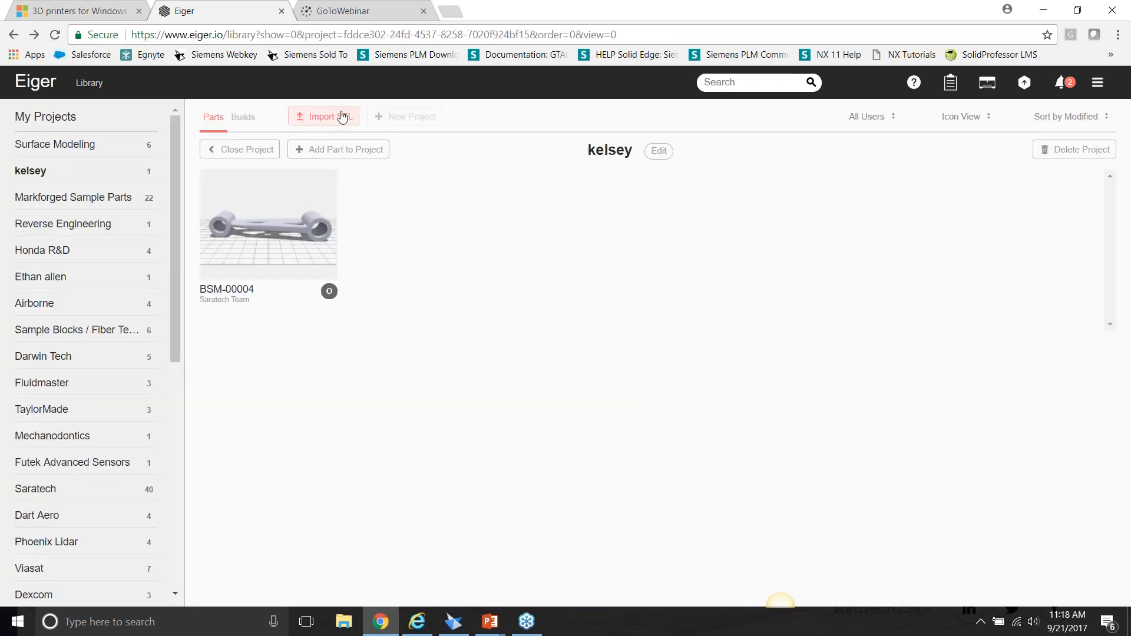
# Return to Solid Edge, review the available export units in the STL export options, and accept the options.
pyautogui.hotkey('alt', 'Tab')
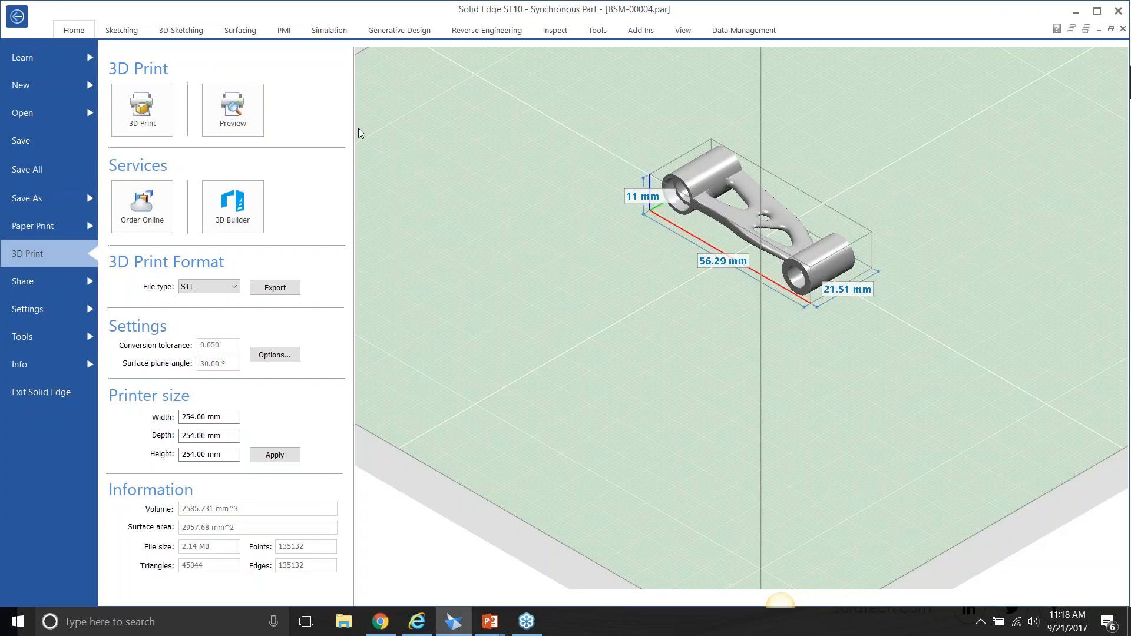
pyautogui.click(291, 359)
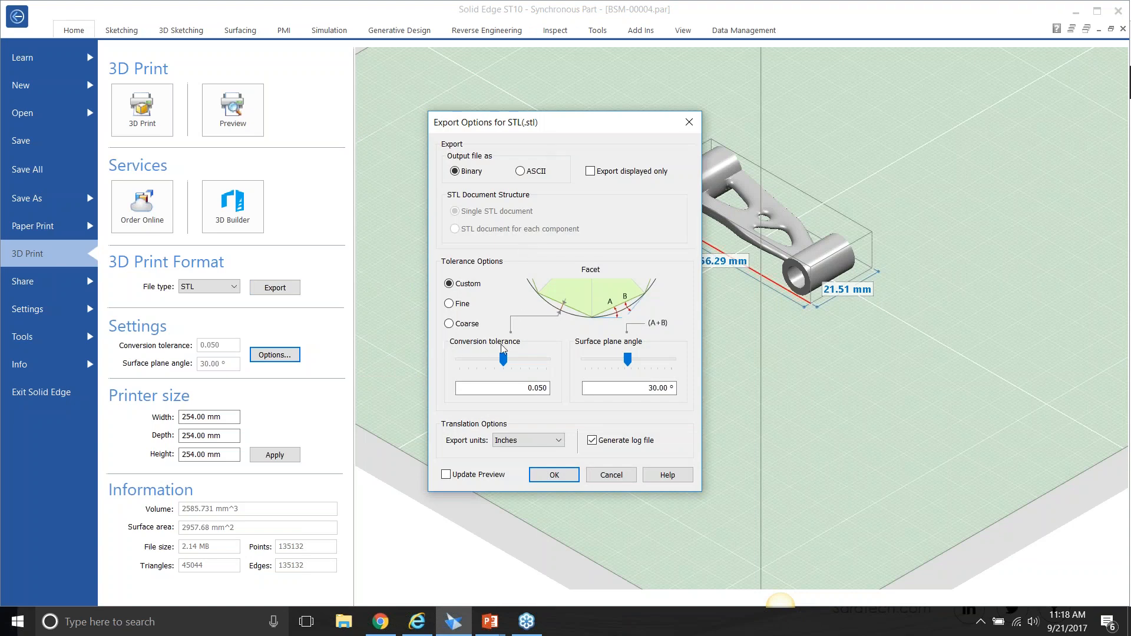
pyautogui.click(560, 446)
pyautogui.click(560, 447)
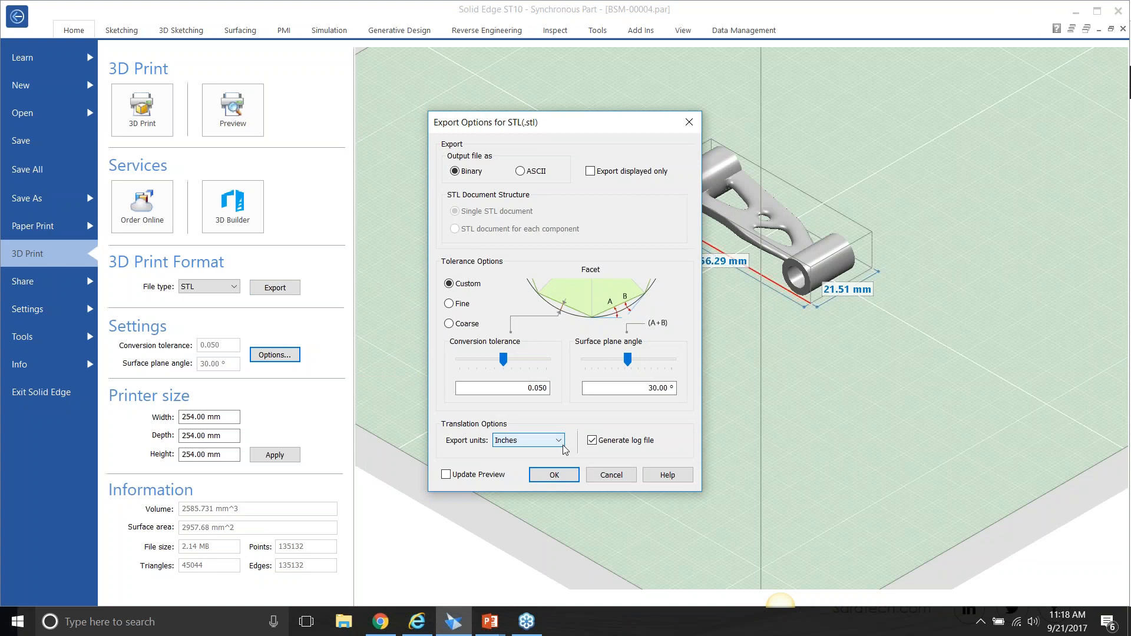
pyautogui.click(569, 475)
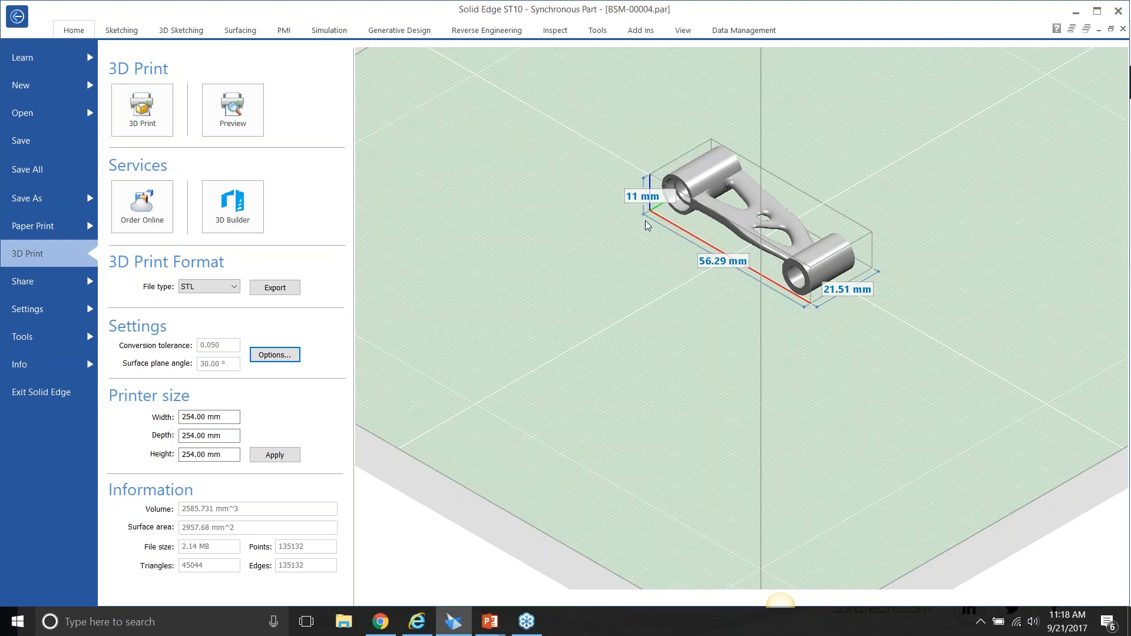
# Send the BSM-00004 link to the online 3D printing service and open its printability and scale analysis.
pyautogui.click(168, 198)
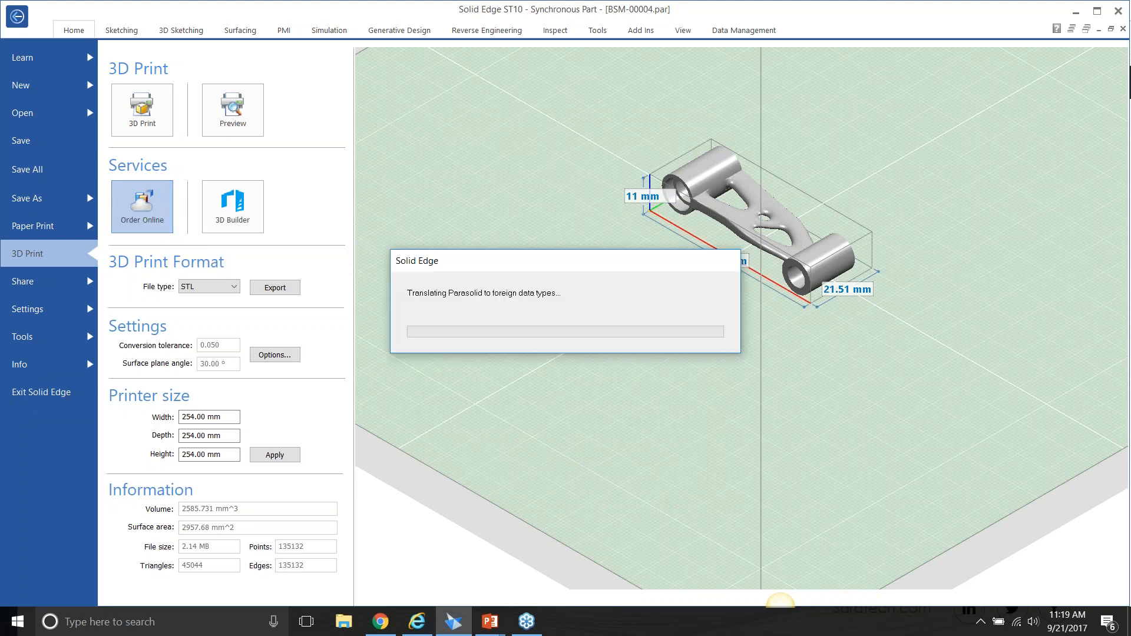
pyautogui.click(477, 314)
pyautogui.click(520, 345)
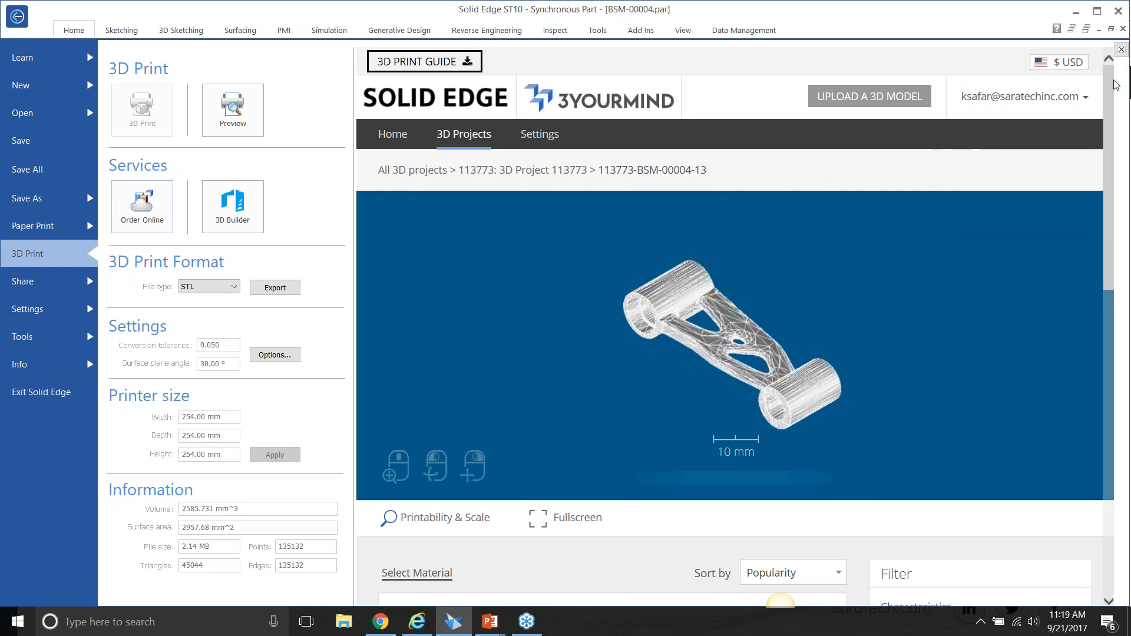
pyautogui.moveTo(1115, 82)
pyautogui.mouseDown()
pyautogui.moveTo(1110, 139)
pyautogui.moveTo(1108, 75)
pyautogui.mouseUp()
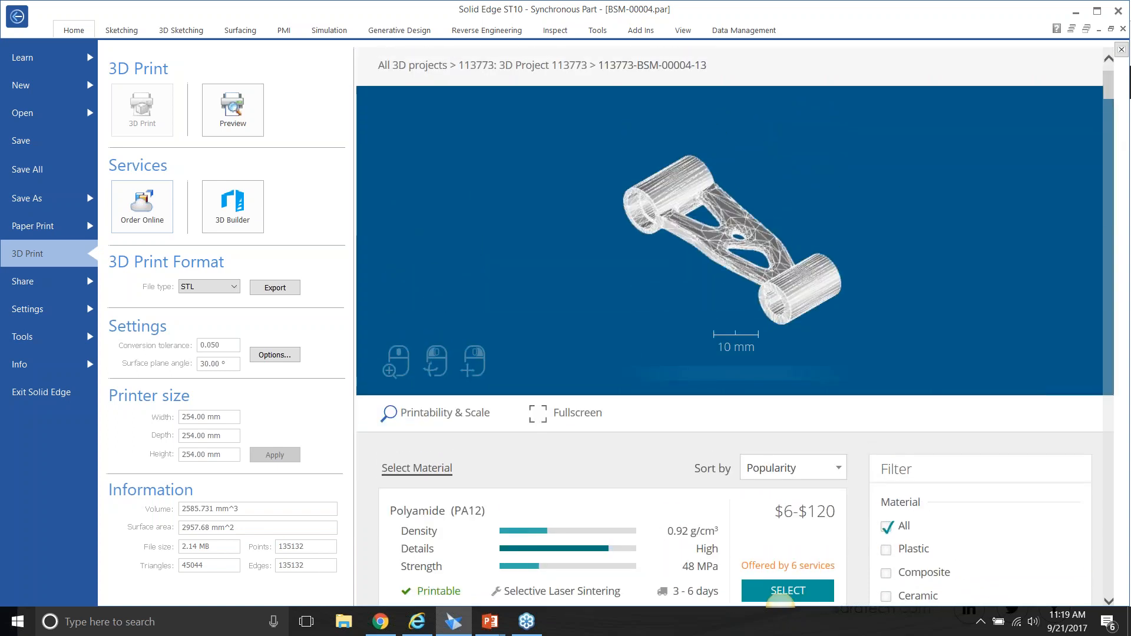
pyautogui.click(437, 414)
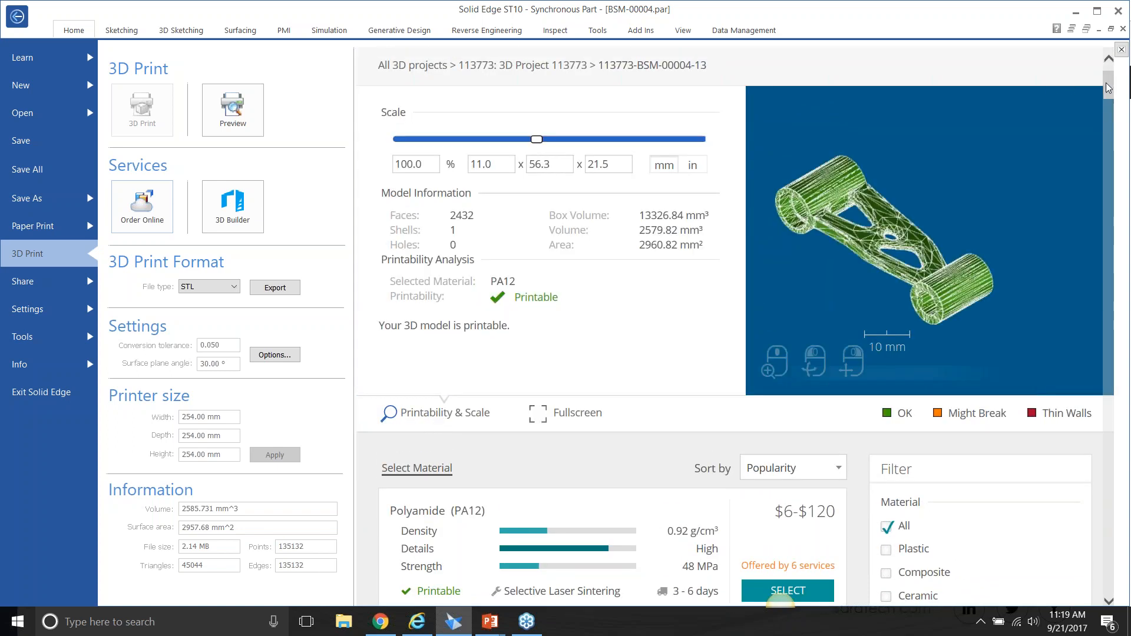
# Look through the material offers, analyze the link's printability in Steel 420 SS, and inspect its walls in the 3D view.
pyautogui.moveTo(1109, 88); pyautogui.dragTo(1113, 105)
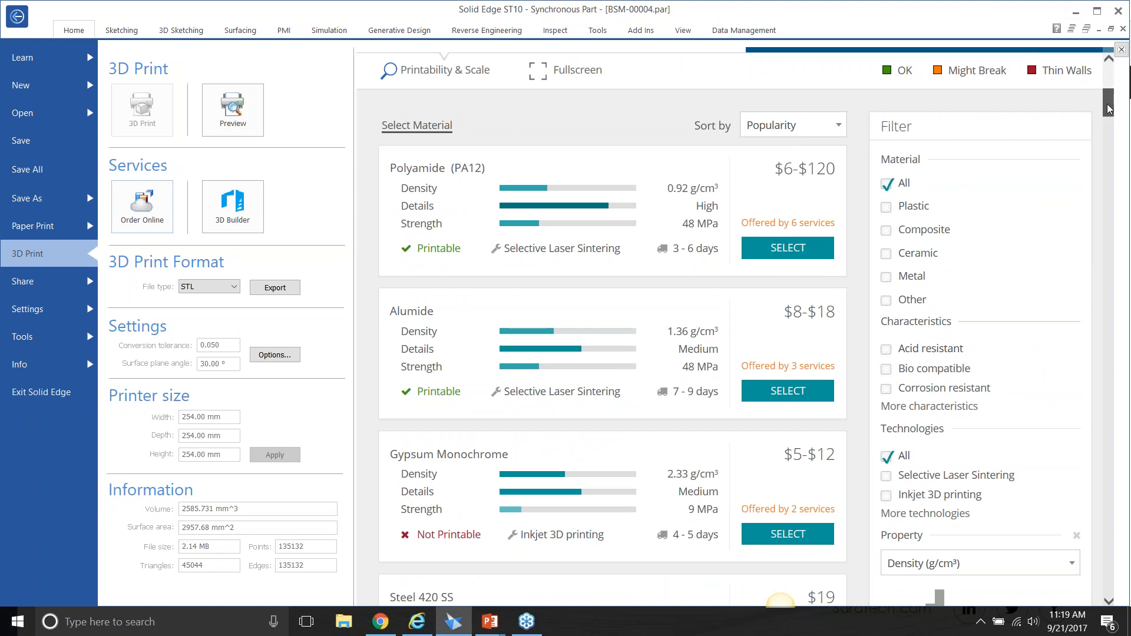
pyautogui.moveTo(1107, 109)
pyautogui.mouseDown()
pyautogui.moveTo(1109, 154)
pyautogui.moveTo(1116, 88)
pyautogui.moveTo(1117, 115)
pyautogui.mouseUp()
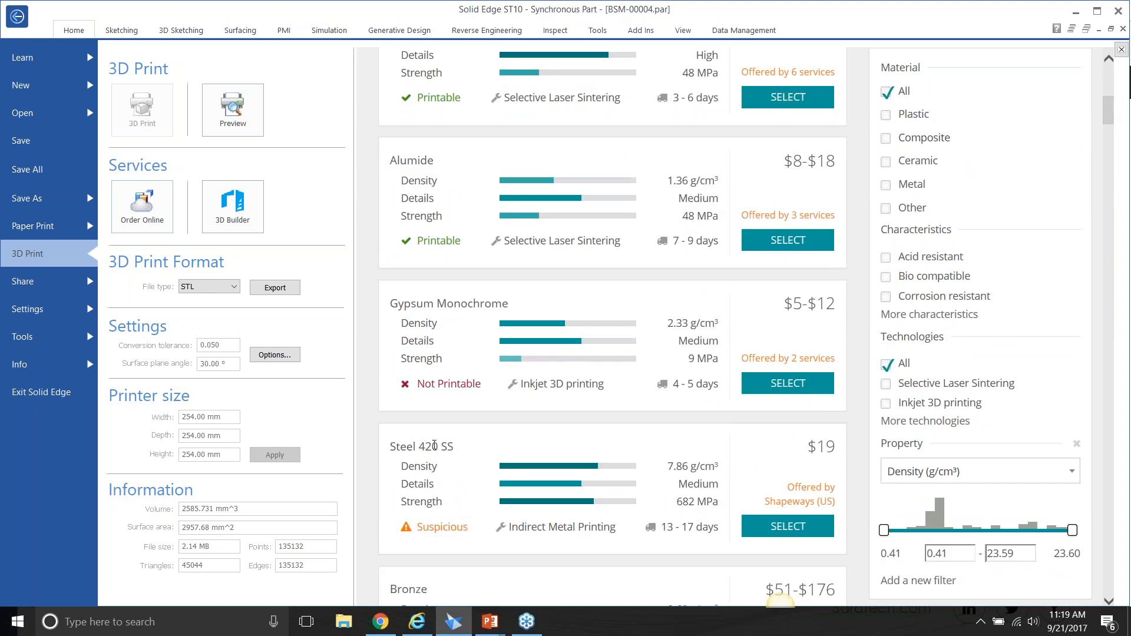
pyautogui.click(449, 534)
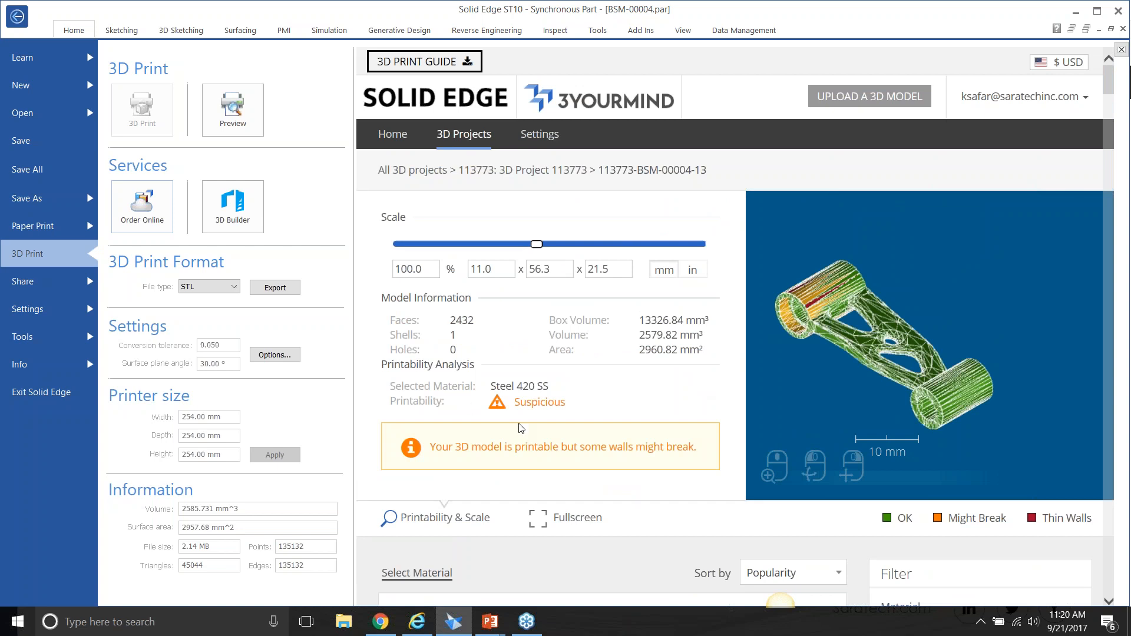
pyautogui.moveTo(853, 355); pyautogui.dragTo(805, 288)
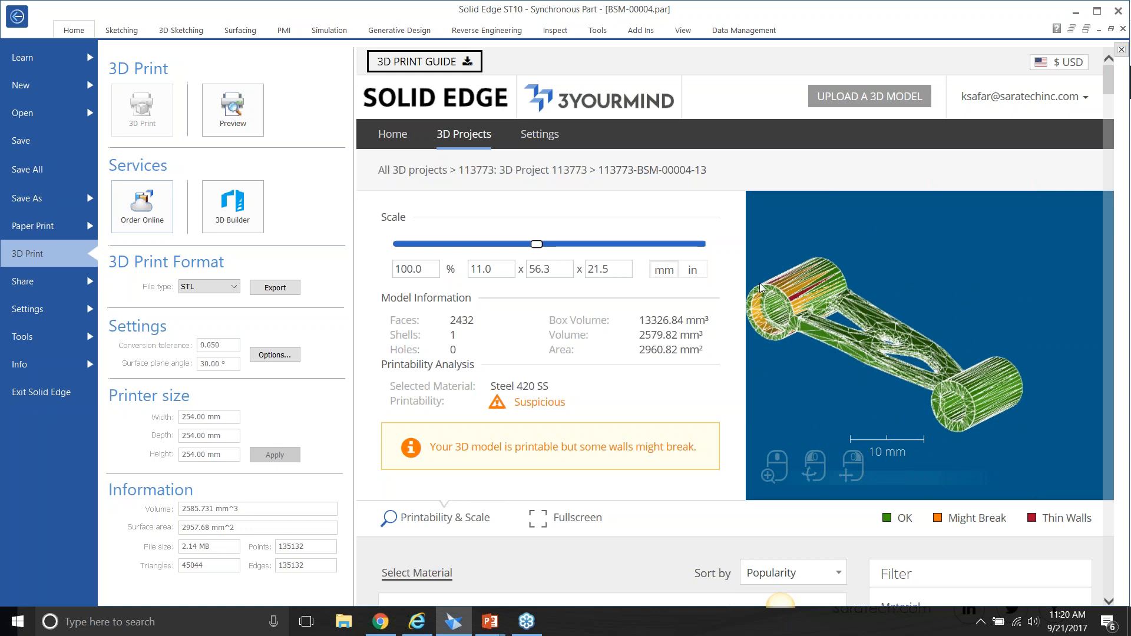
# Scale the model to 630% and select Steel 420 SS as the print material.
pyautogui.moveTo(537, 246); pyautogui.dragTo(609, 252)
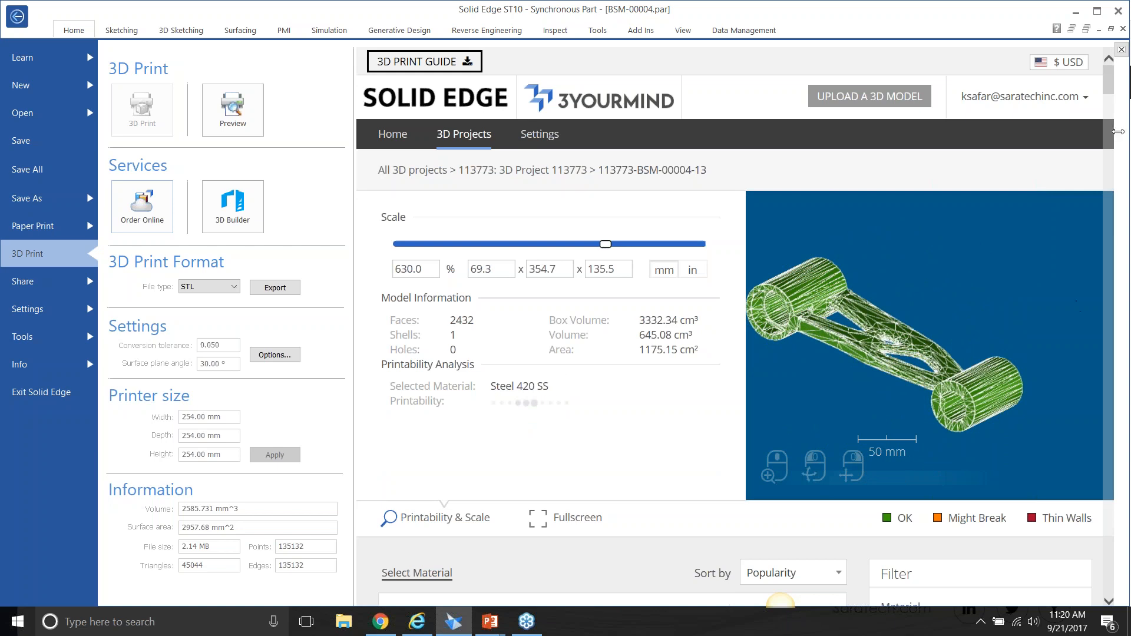
pyautogui.moveTo(1109, 83)
pyautogui.mouseDown()
pyautogui.moveTo(1129, 144)
pyautogui.moveTo(1114, 79)
pyautogui.mouseUp()
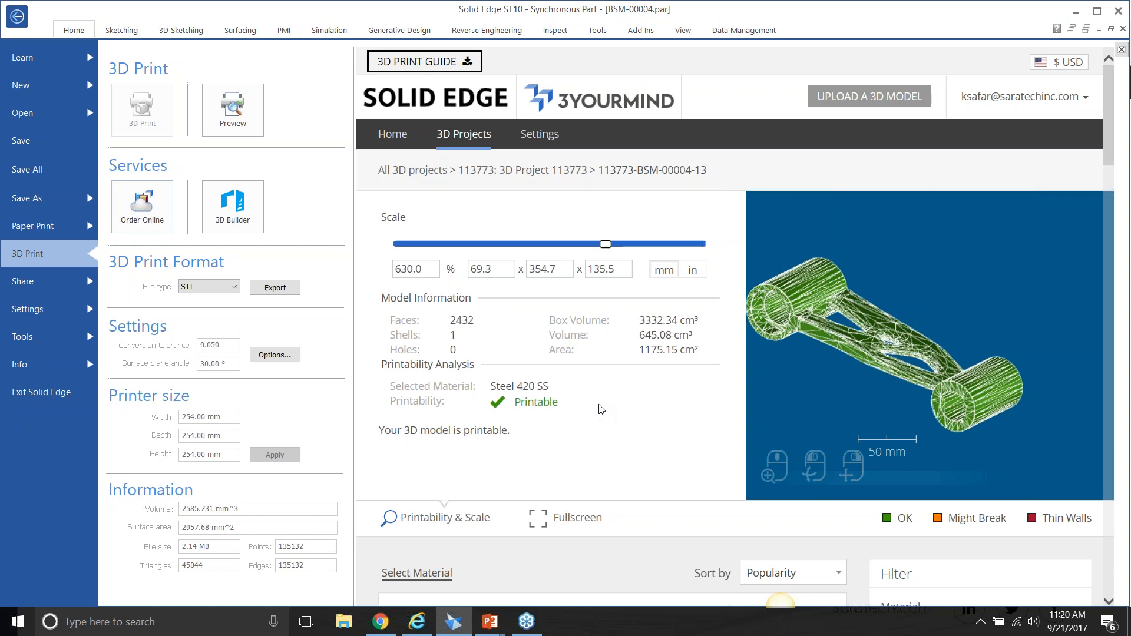
pyautogui.moveTo(1114, 119); pyautogui.dragTo(1125, 220)
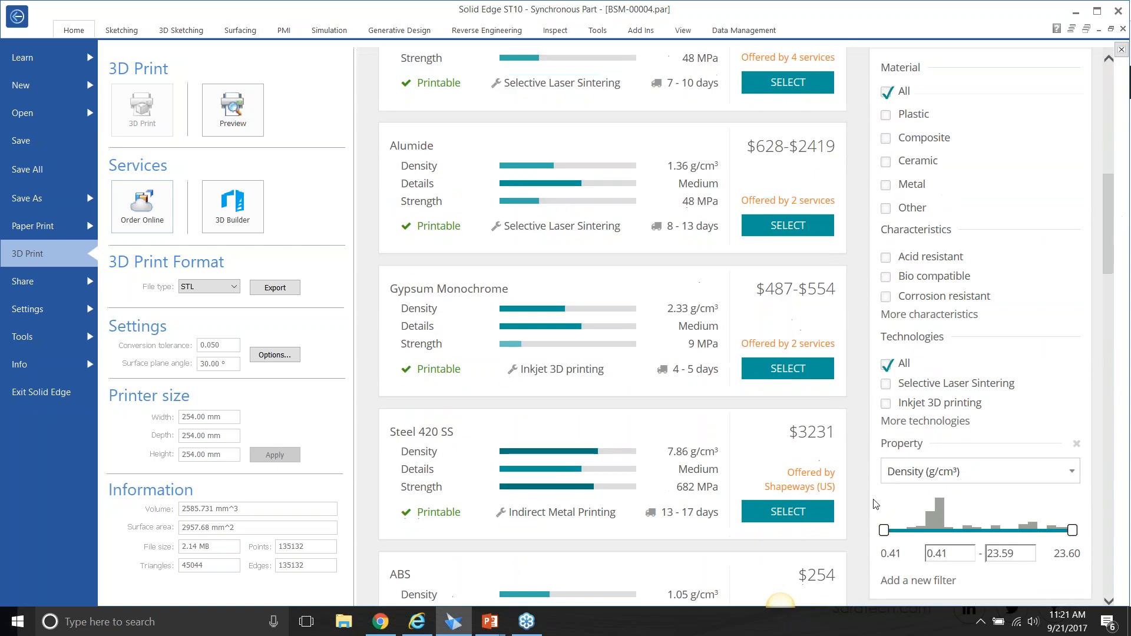
pyautogui.click(822, 518)
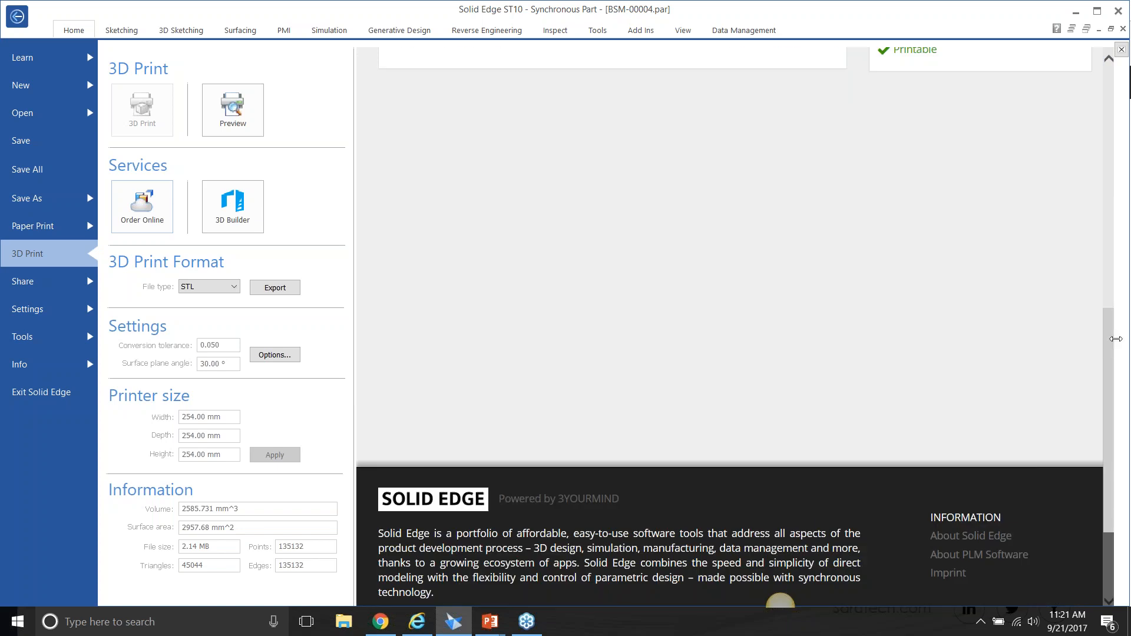
# Choose Shapeways as the printing service for the Steel 420 SS link and review its post-processing and order summary.
pyautogui.moveTo(1113, 339); pyautogui.dragTo(1111, 189)
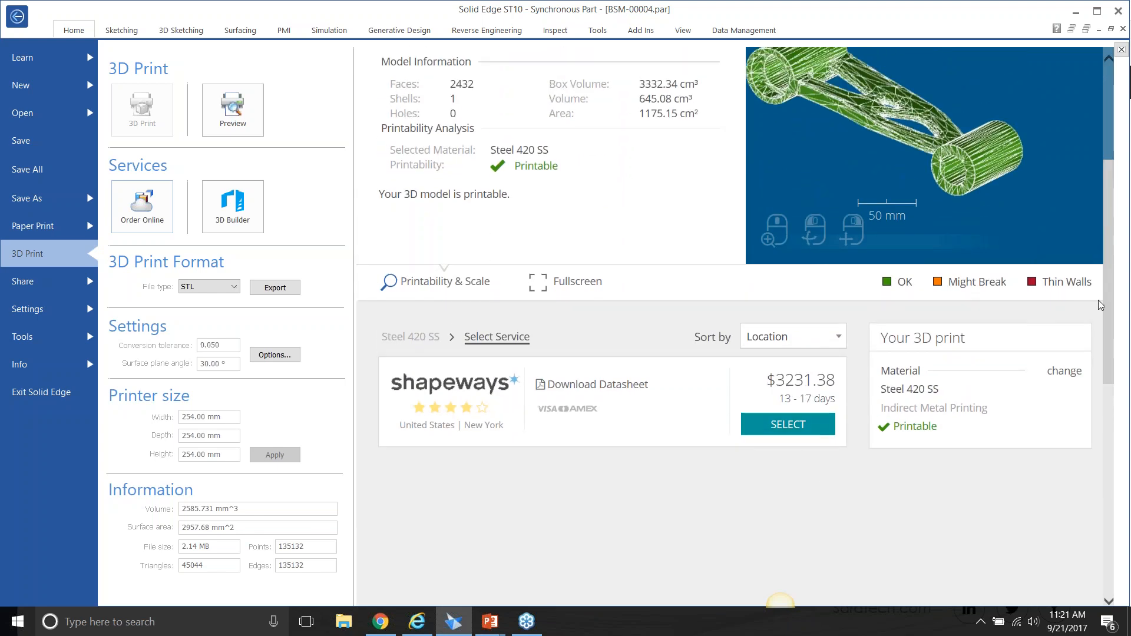
pyautogui.moveTo(1106, 177); pyautogui.dragTo(1105, 168)
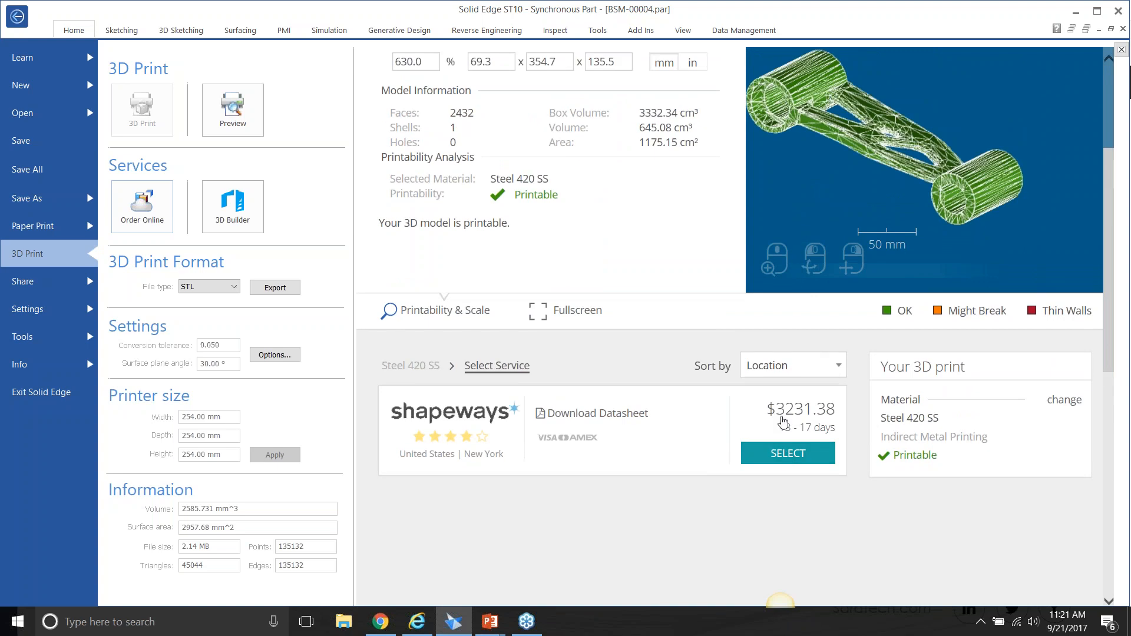
pyautogui.click(786, 456)
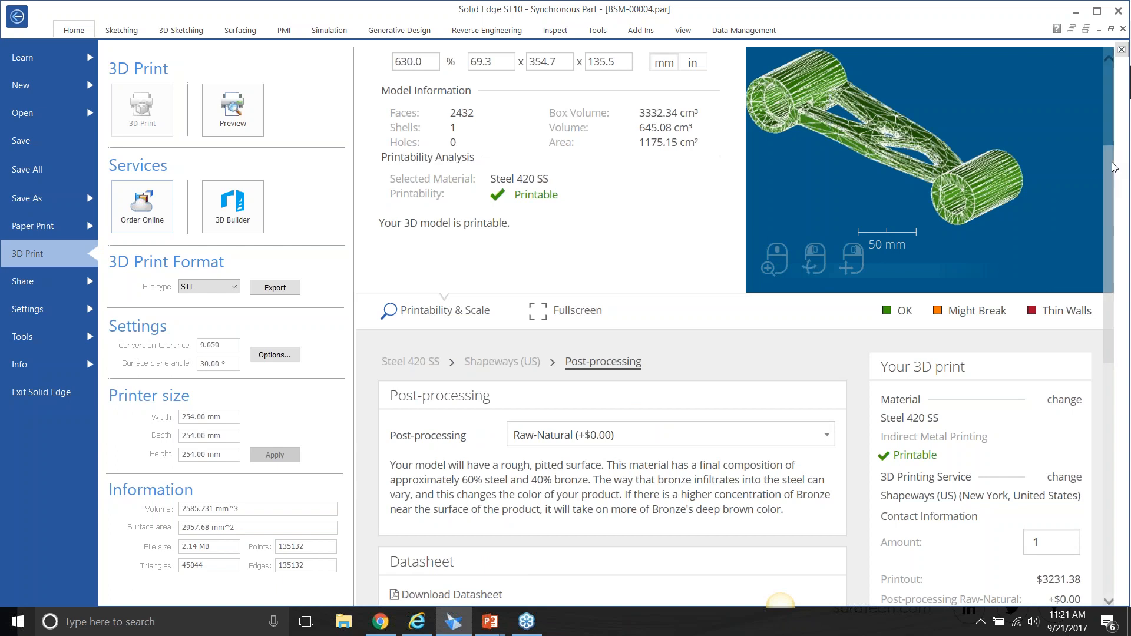
pyautogui.moveTo(1112, 165); pyautogui.dragTo(1116, 229)
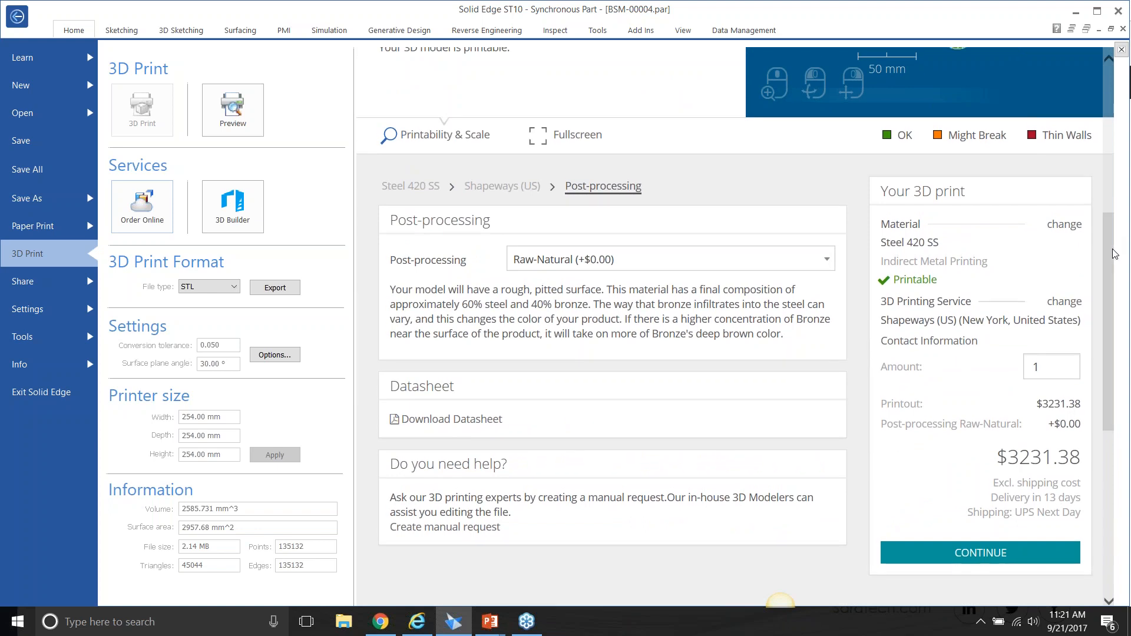
# Inspect the analyzed link from another angle in the 3D printability view and return to the part model.
pyautogui.moveTo(1115, 252); pyautogui.dragTo(1100, 113)
pyautogui.moveTo(904, 295); pyautogui.dragTo(877, 298)
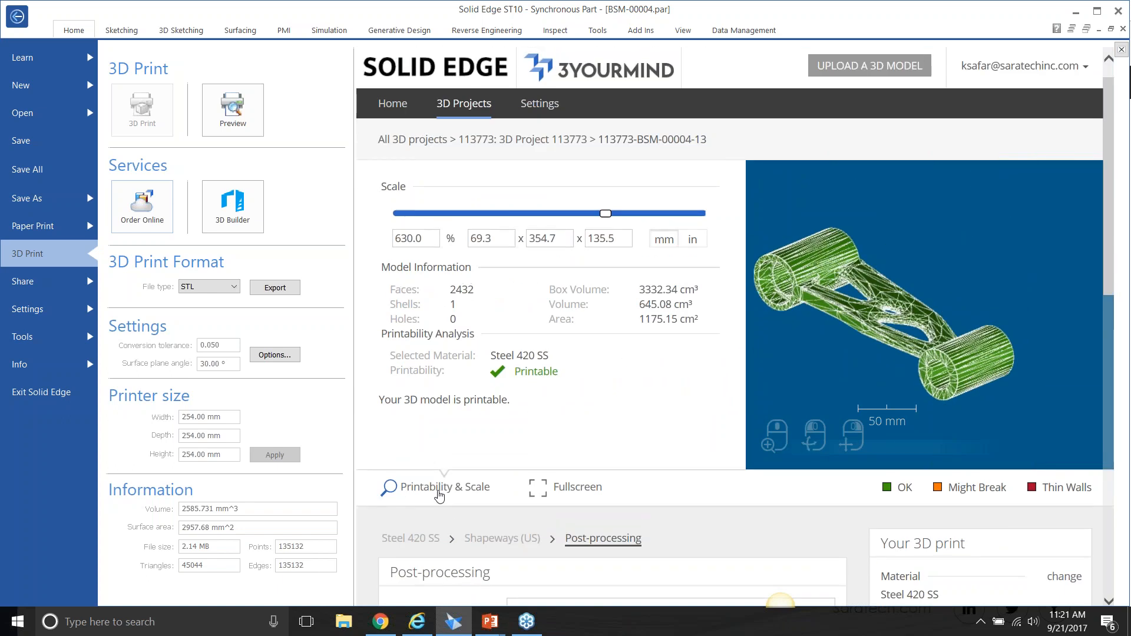
pyautogui.moveTo(978, 375); pyautogui.dragTo(913, 372)
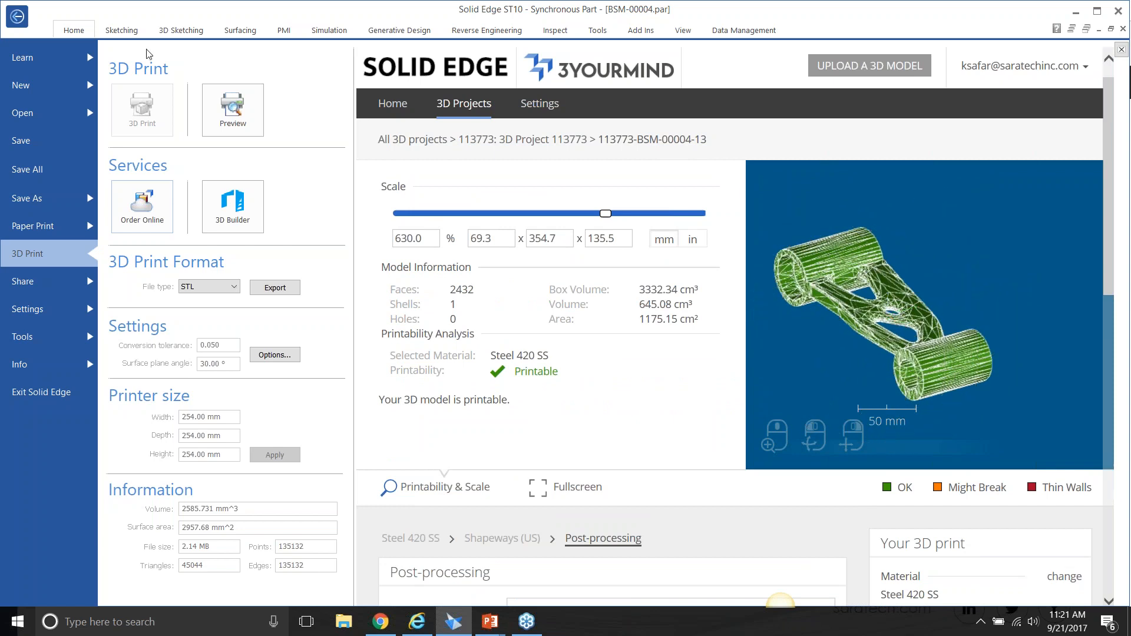
pyautogui.click(16, 17)
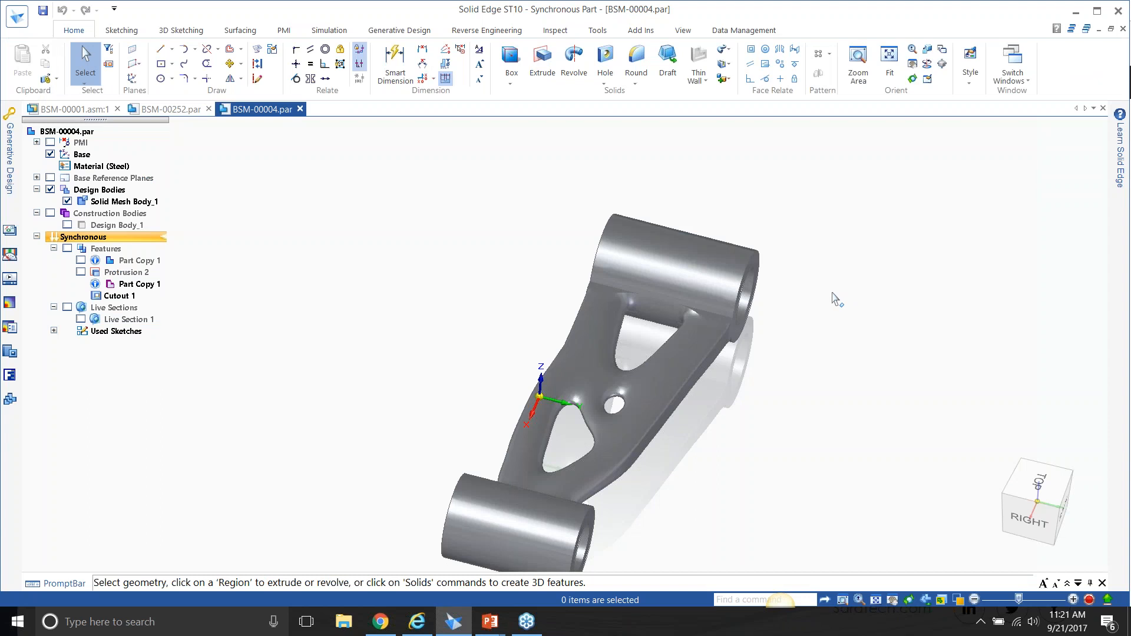
pyautogui.hotkey('alt', 'Tab')
pyautogui.hotkey('alt', 'Tab')
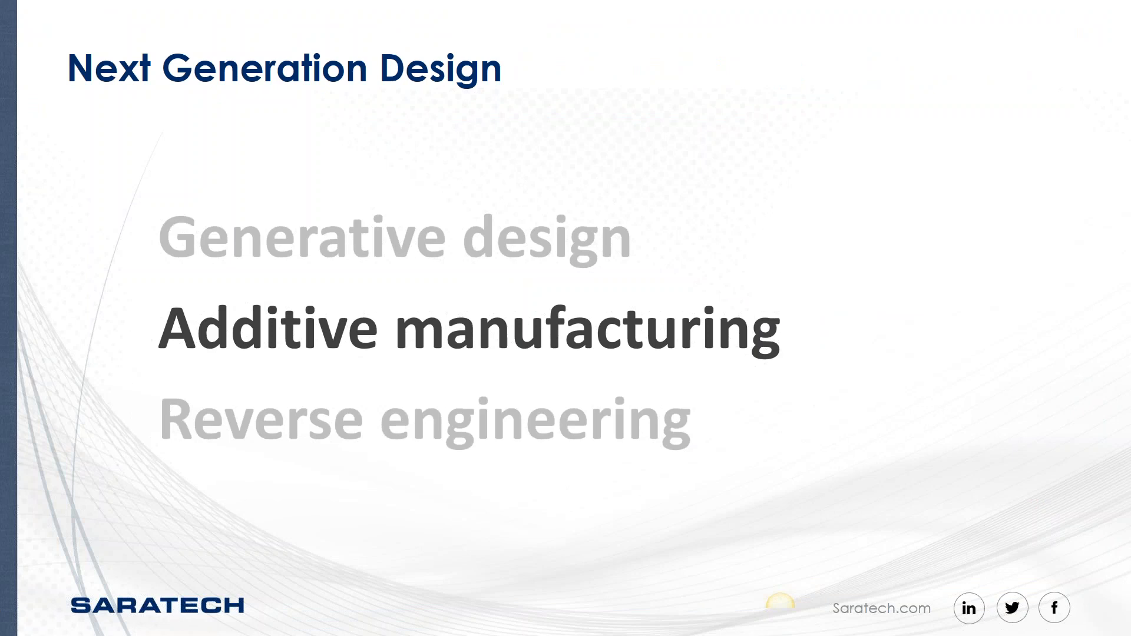
pyautogui.hotkey('alt', 'Tab')
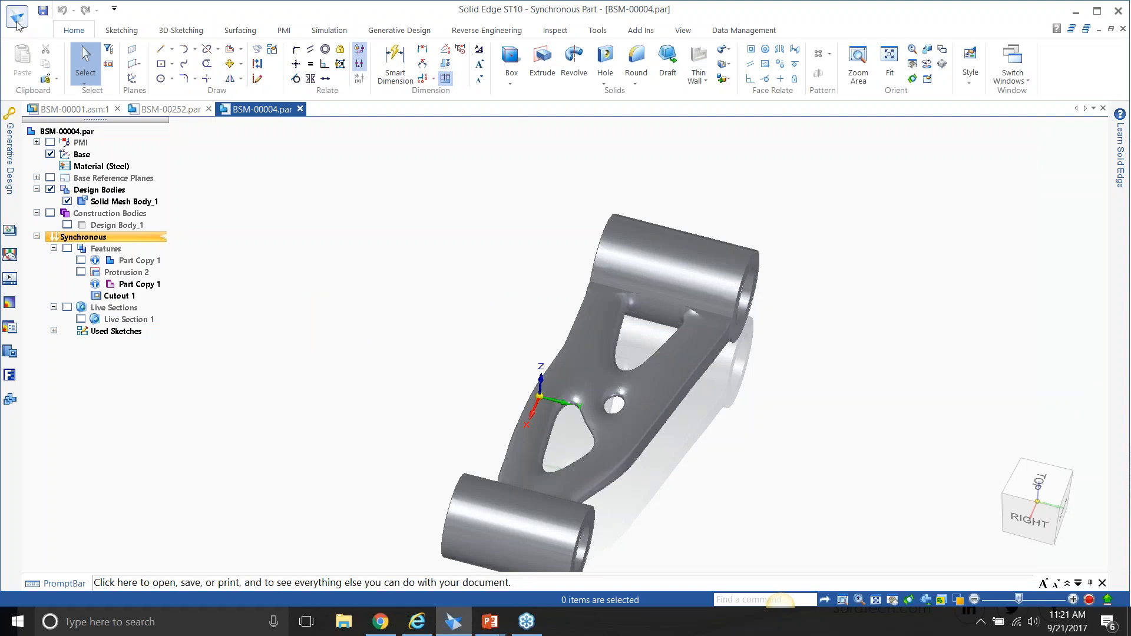
# Reopen the 3D print page, review the file types offered for export, and return to the part model.
pyautogui.click(19, 21)
pyautogui.click(52, 247)
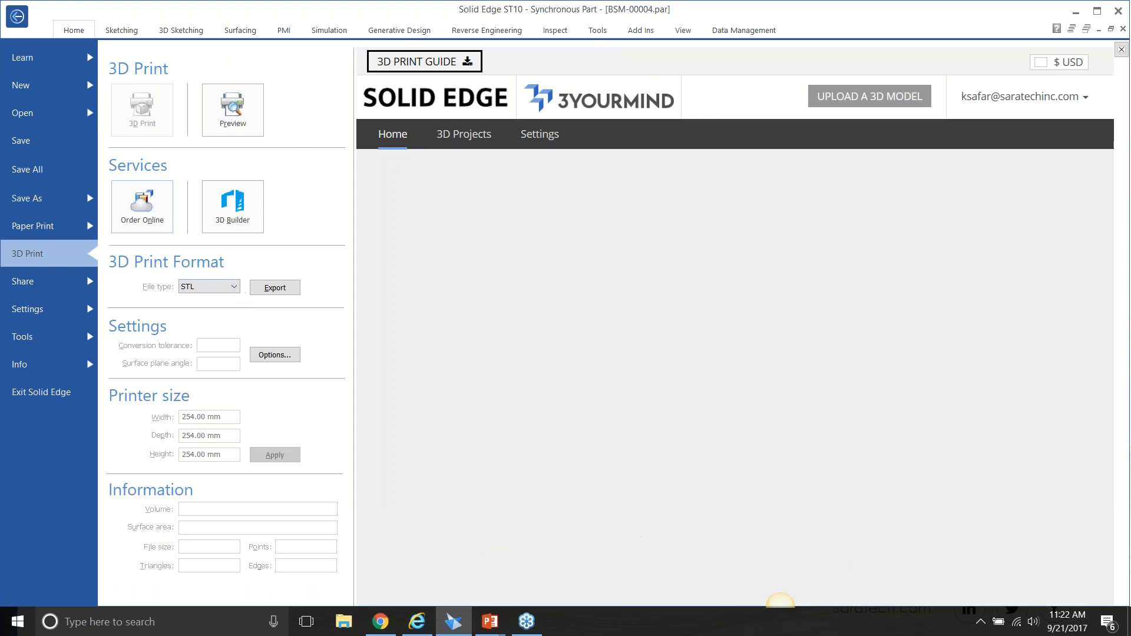
pyautogui.click(227, 291)
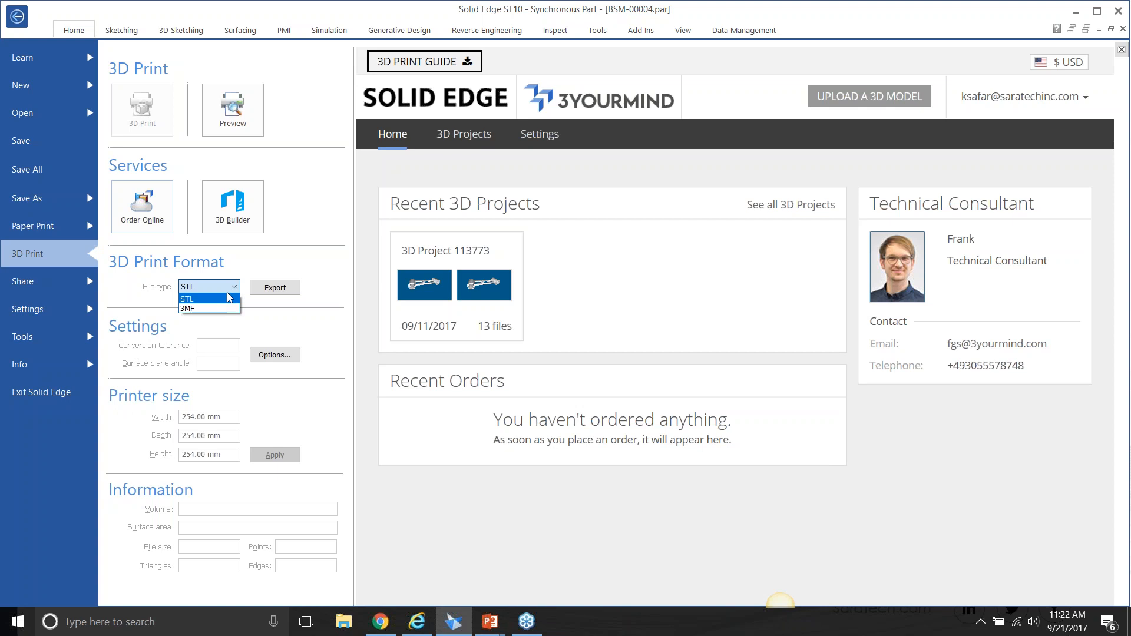
pyautogui.click(14, 14)
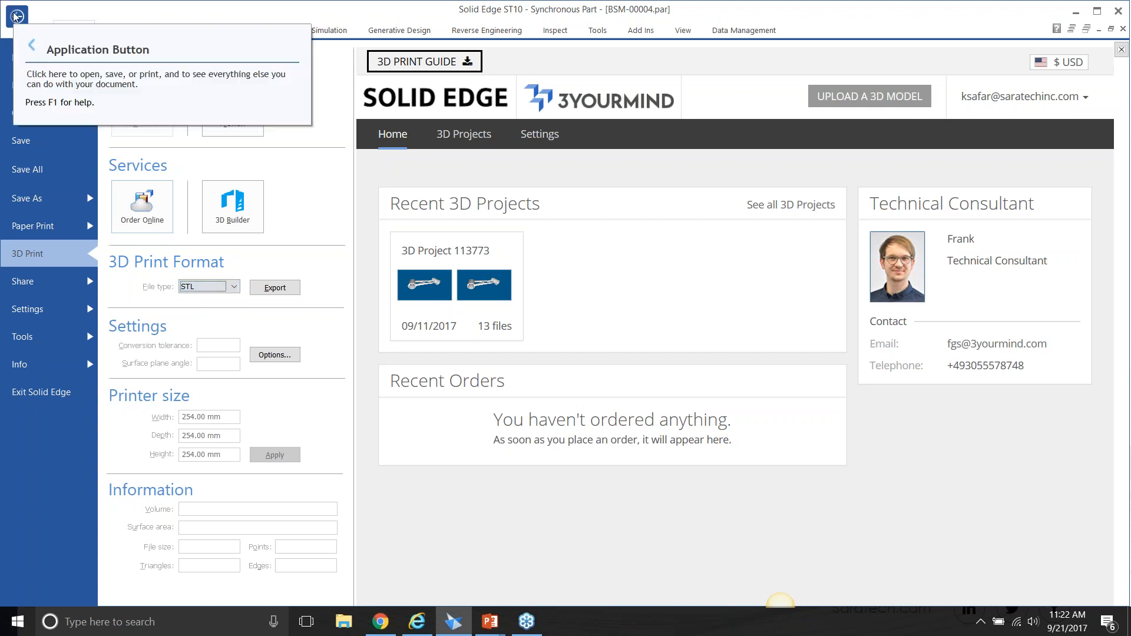
pyautogui.click(15, 14)
# Switch to the PowerPoint slide show and advance to the Additive Manufacturing (3D Printing) slide.
pyautogui.hotkey('alt', 'Tab')
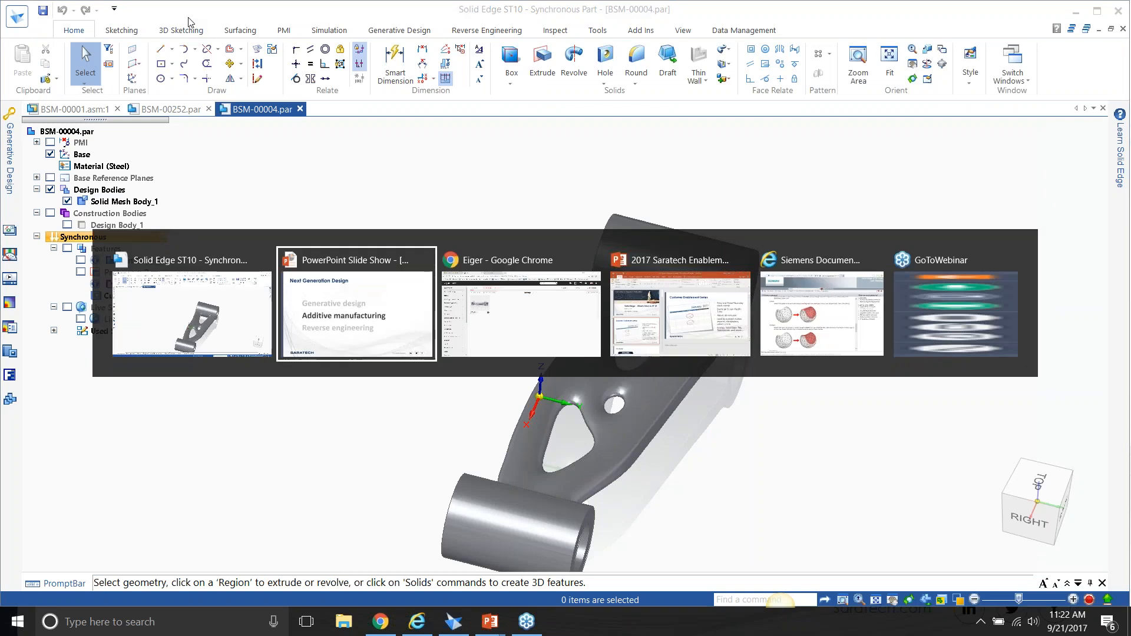
pyautogui.press('Right')
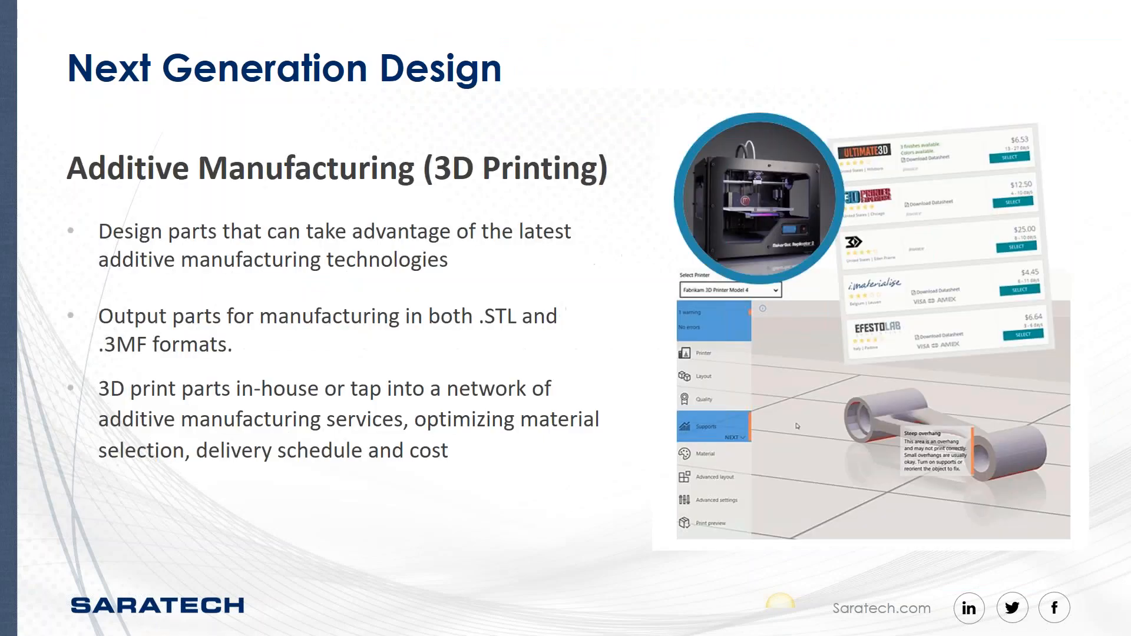
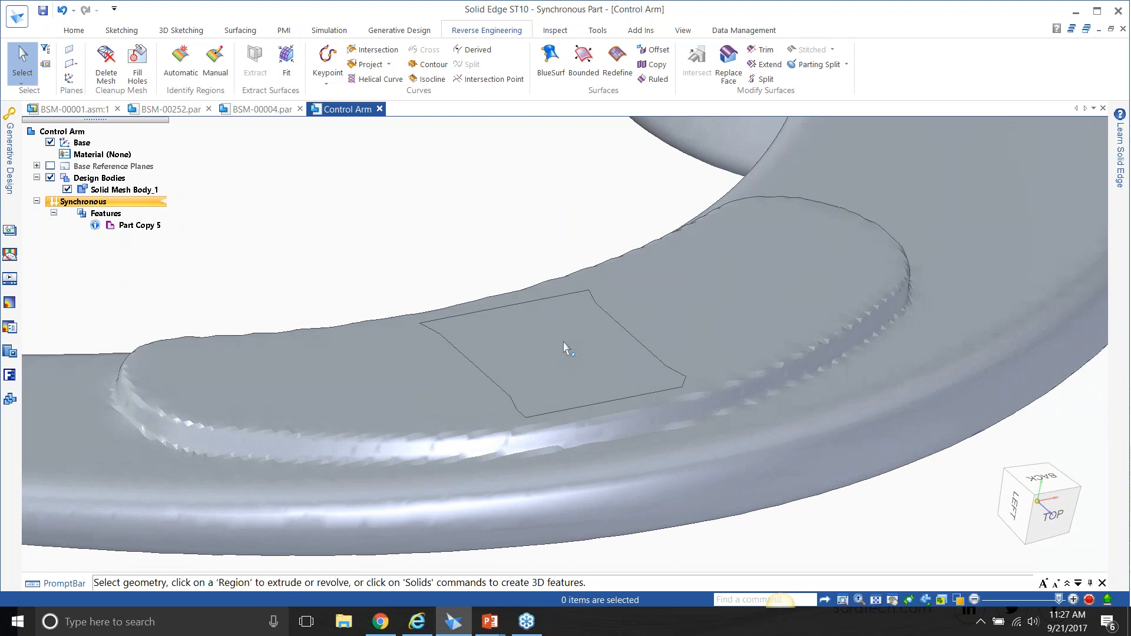
# Examine the selectable mesh faces on the Control Arm, checking the four-sided patch on the raised pad and the large curved arm face.
pyautogui.rightClick(588, 370)
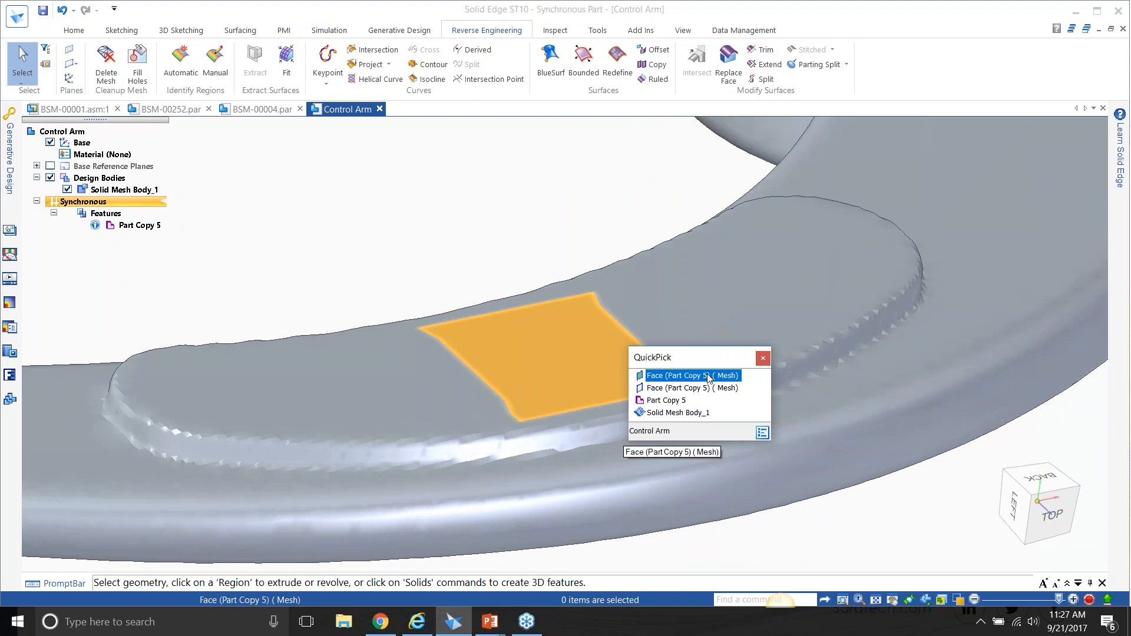
pyautogui.click(708, 376)
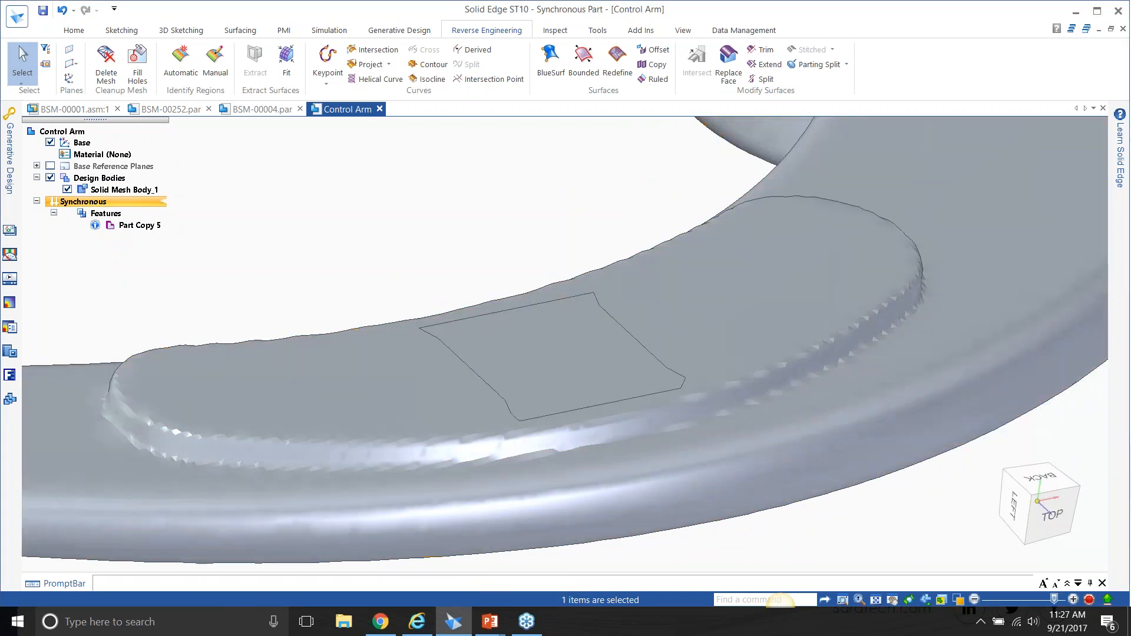
pyautogui.press('Escape')
pyautogui.moveTo(566, 346)
pyautogui.mouseDown(button='middle')
pyautogui.moveTo(760, 358)
pyautogui.moveTo(724, 325)
pyautogui.moveTo(595, 285)
pyautogui.moveTo(633, 352)
pyautogui.moveTo(595, 304)
pyautogui.mouseUp(button='middle')
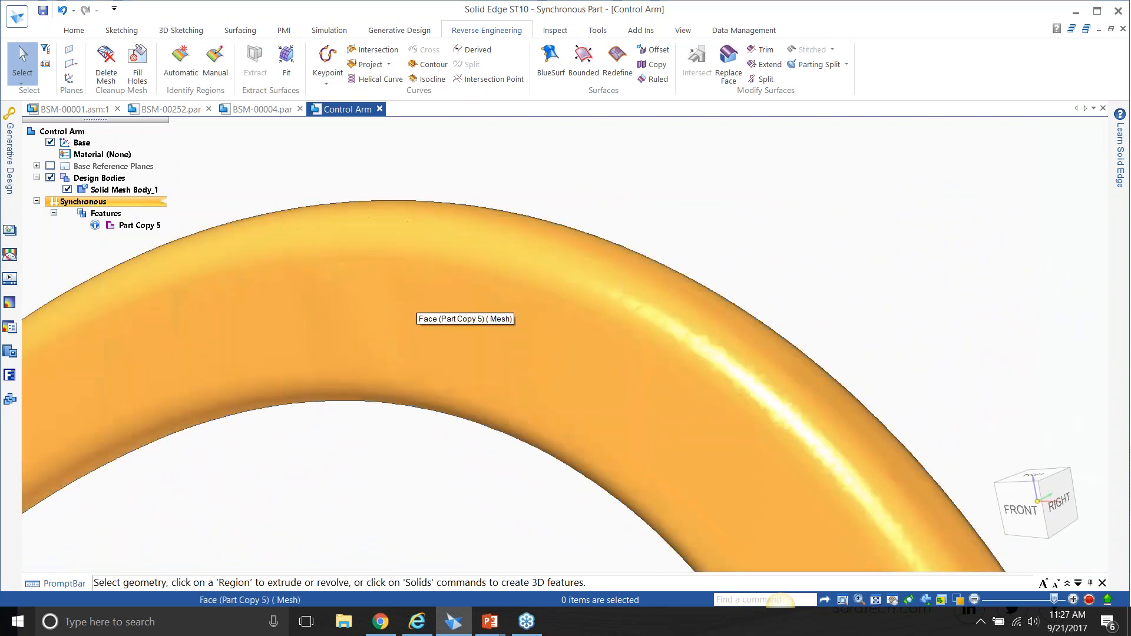
pyautogui.rightClick(529, 303)
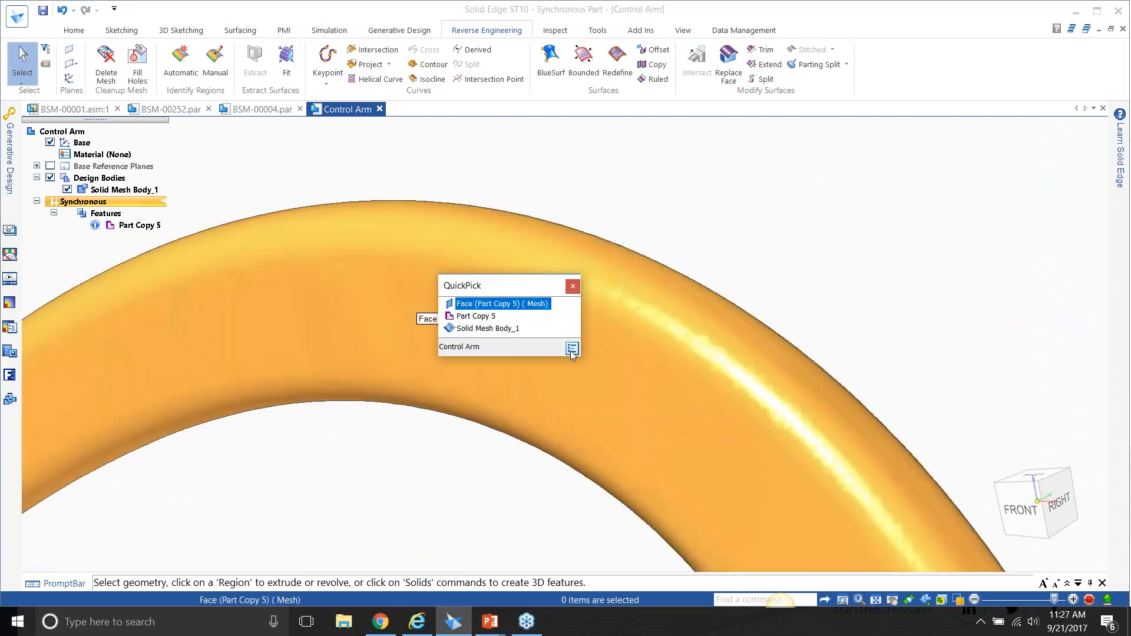
pyautogui.click(750, 219)
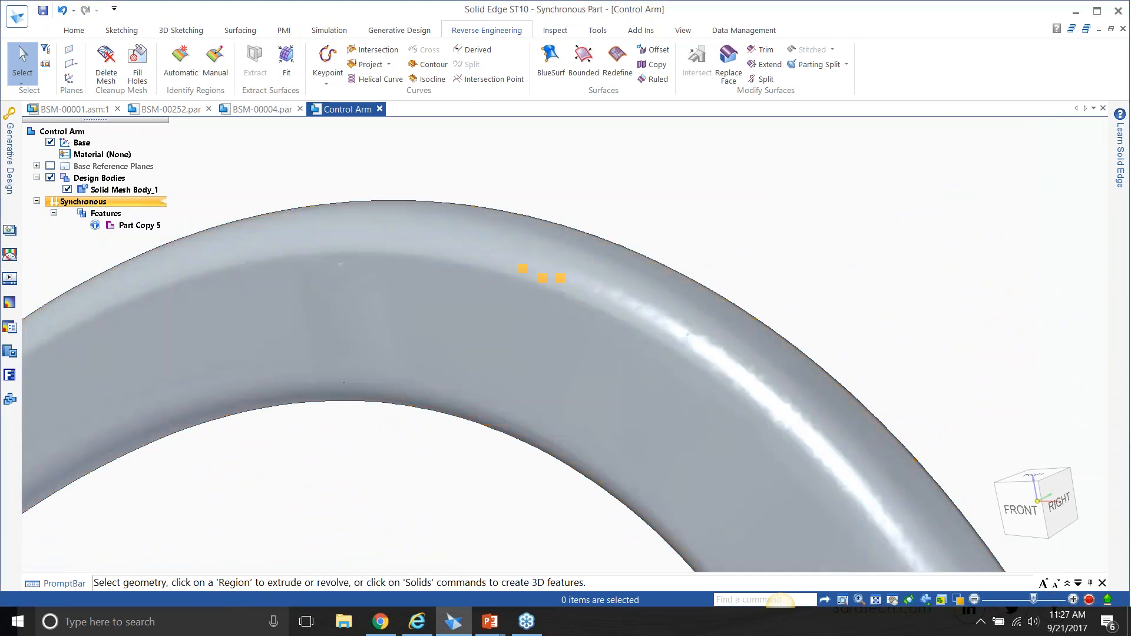
# Examine the split clamp boss and its bore at the end of the Control Arm mesh from several angles.
pyautogui.scroll(-6, 521, 268)
pyautogui.moveTo(530, 230); pyautogui.dragTo(855, 189, button='middle')
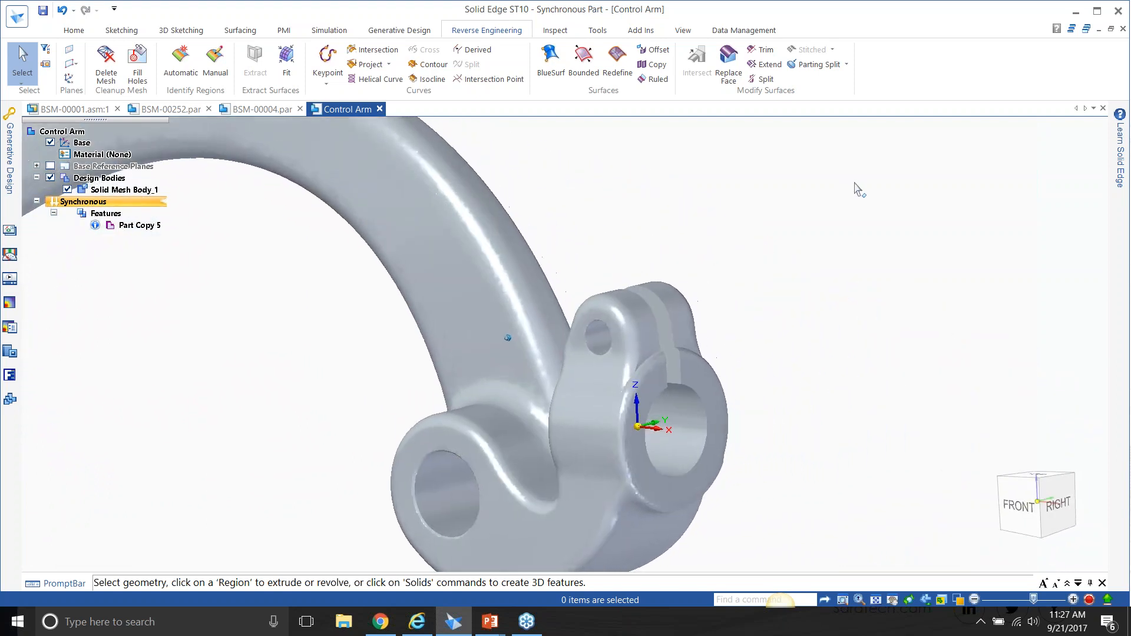
pyautogui.moveTo(762, 372); pyautogui.dragTo(725, 470, button='middle')
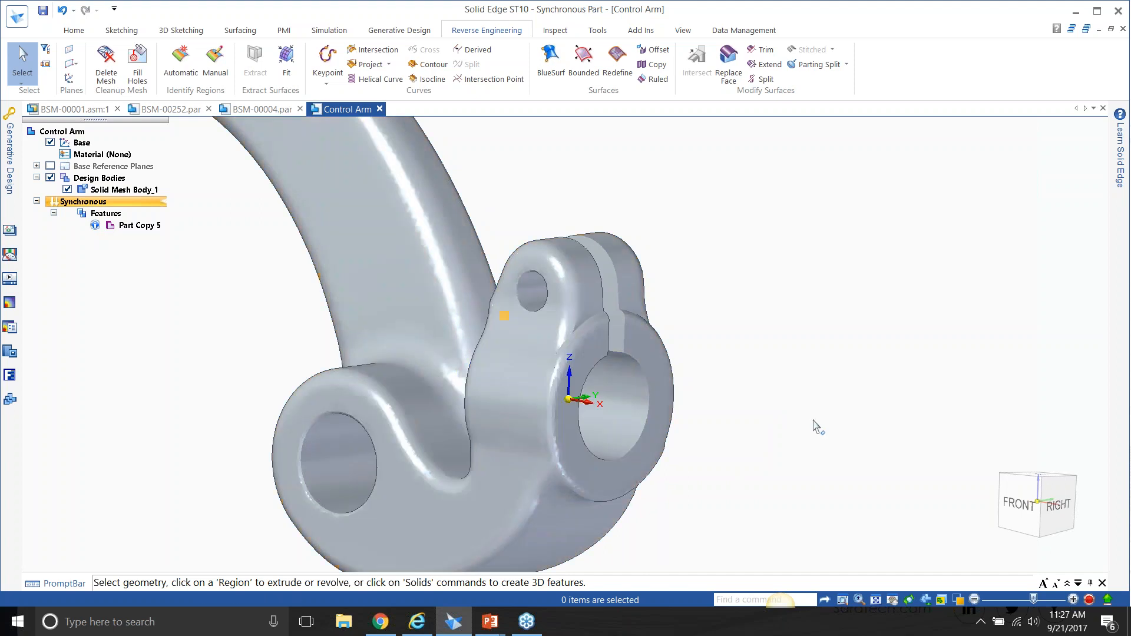
pyautogui.moveTo(816, 413); pyautogui.dragTo(829, 409, button='middle')
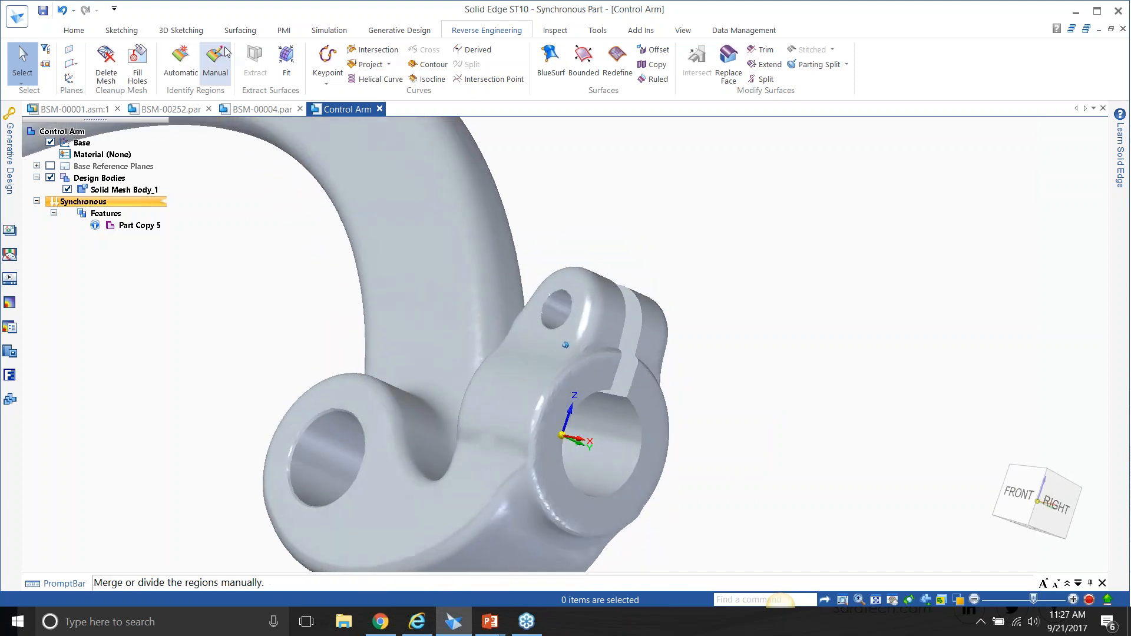
pyautogui.click(215, 64)
pyautogui.moveTo(581, 355); pyautogui.dragTo(695, 450, button='middle')
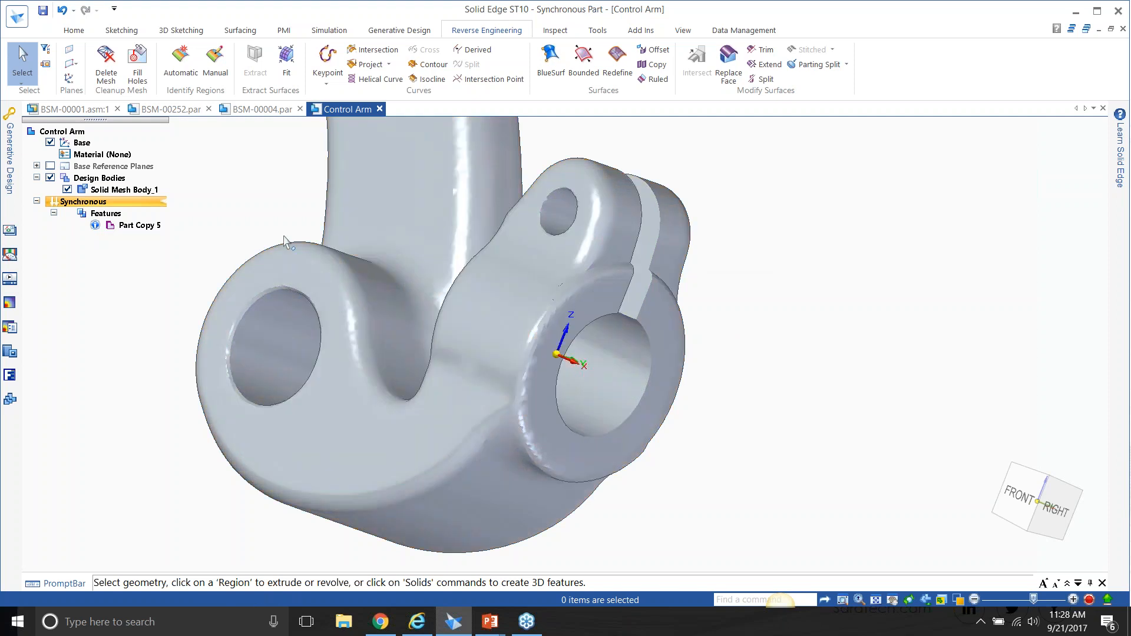
pyautogui.moveTo(789, 151); pyautogui.dragTo(797, 218, button='middle')
pyautogui.scroll(4, 797, 218)
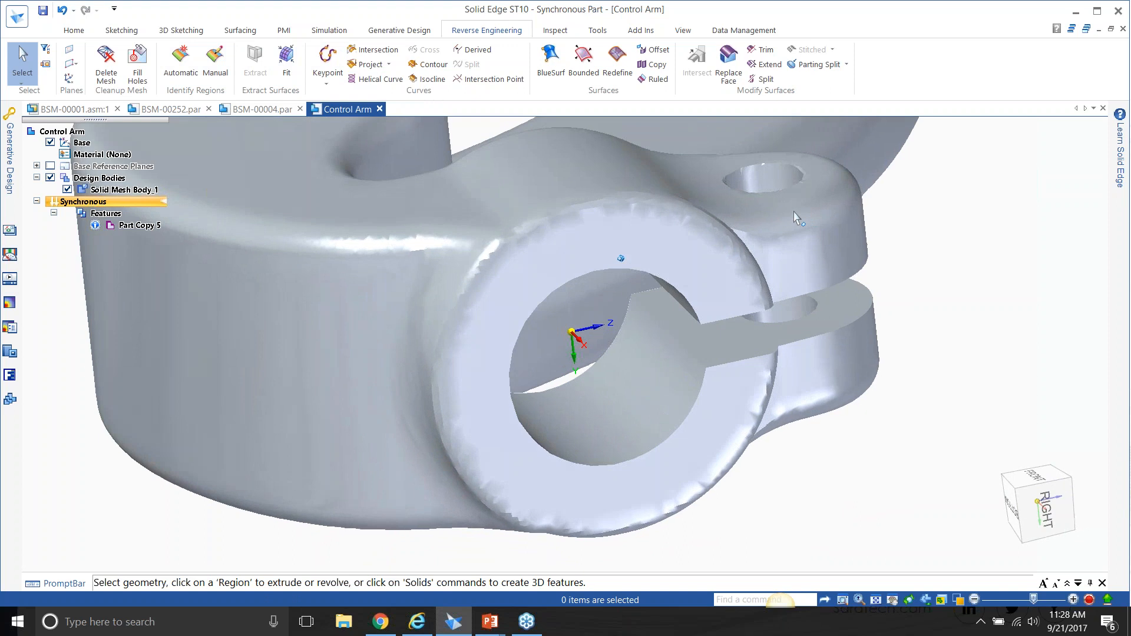
# Try to paint a mesh region along the inner wall of the clamp bore with the manual Paint Brush.
pyautogui.click(227, 56)
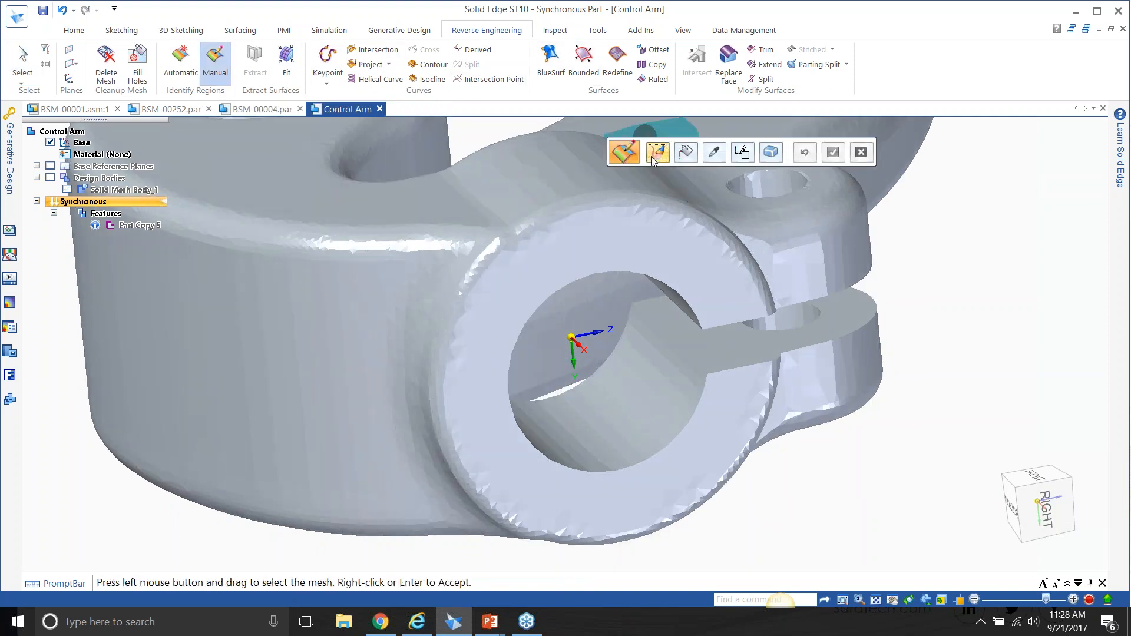
pyautogui.scroll(3, 654, 162)
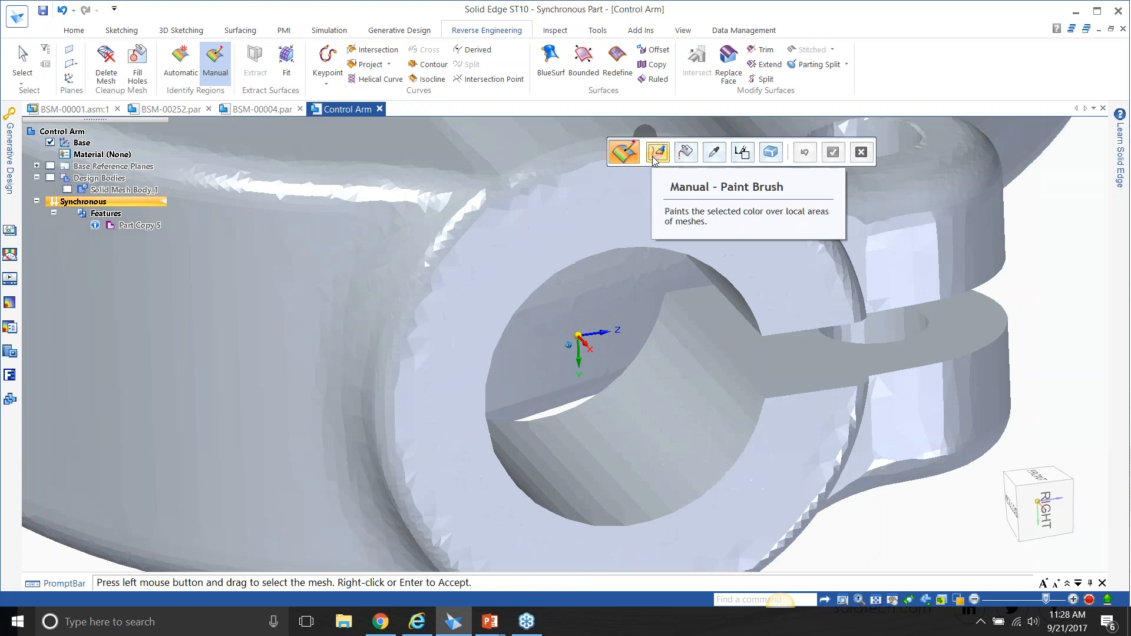
pyautogui.click(682, 316)
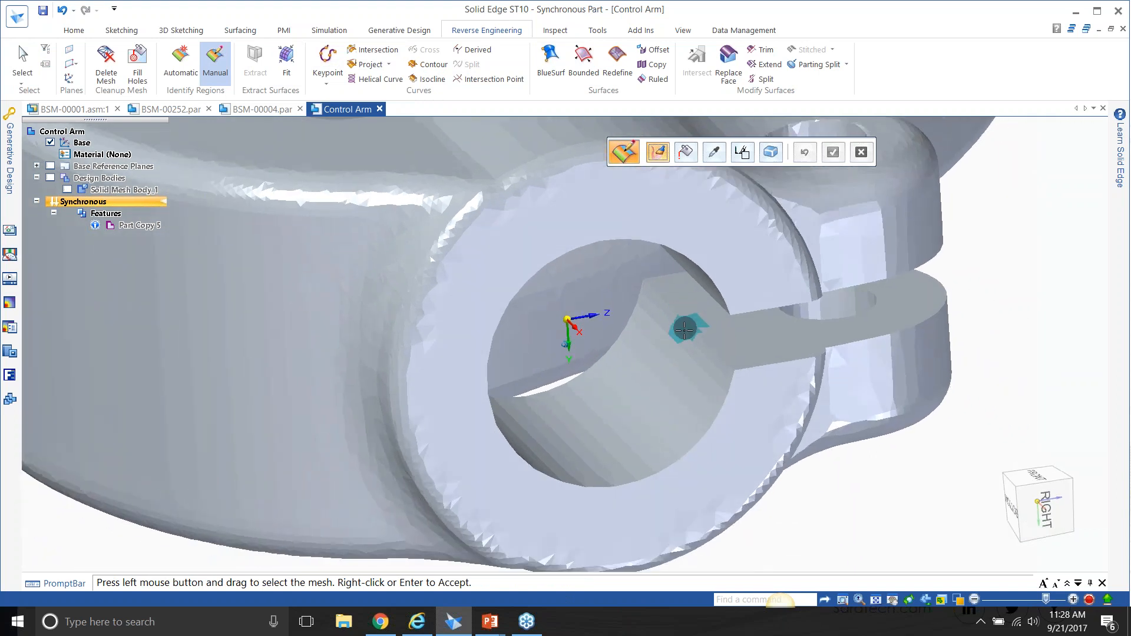
pyautogui.scroll(5, 685, 328)
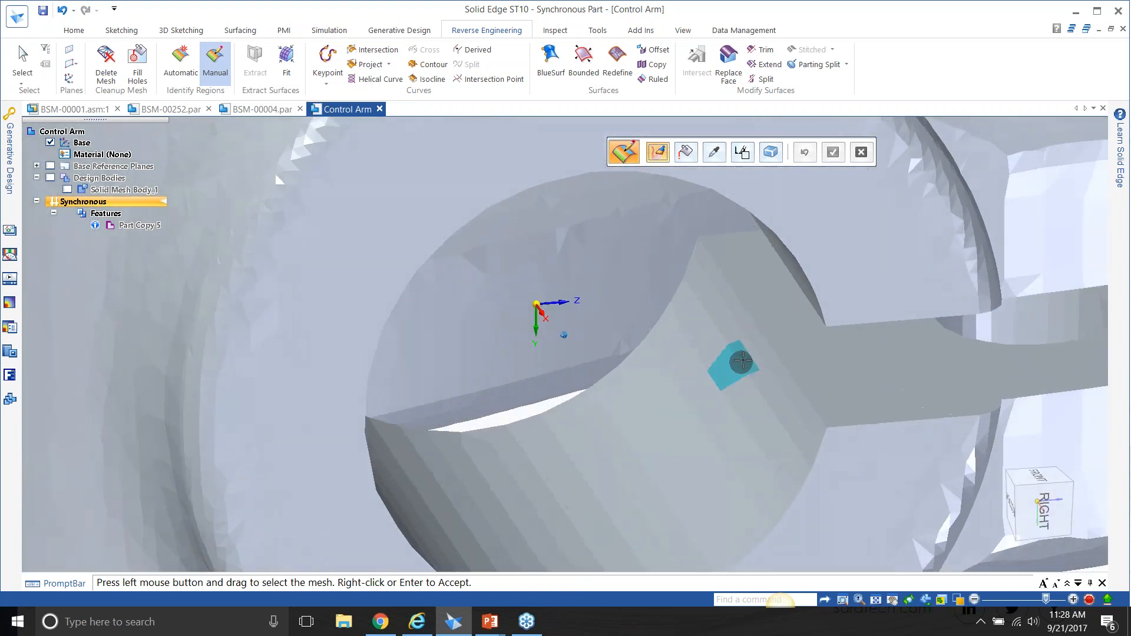
pyautogui.scroll(-2, 743, 360)
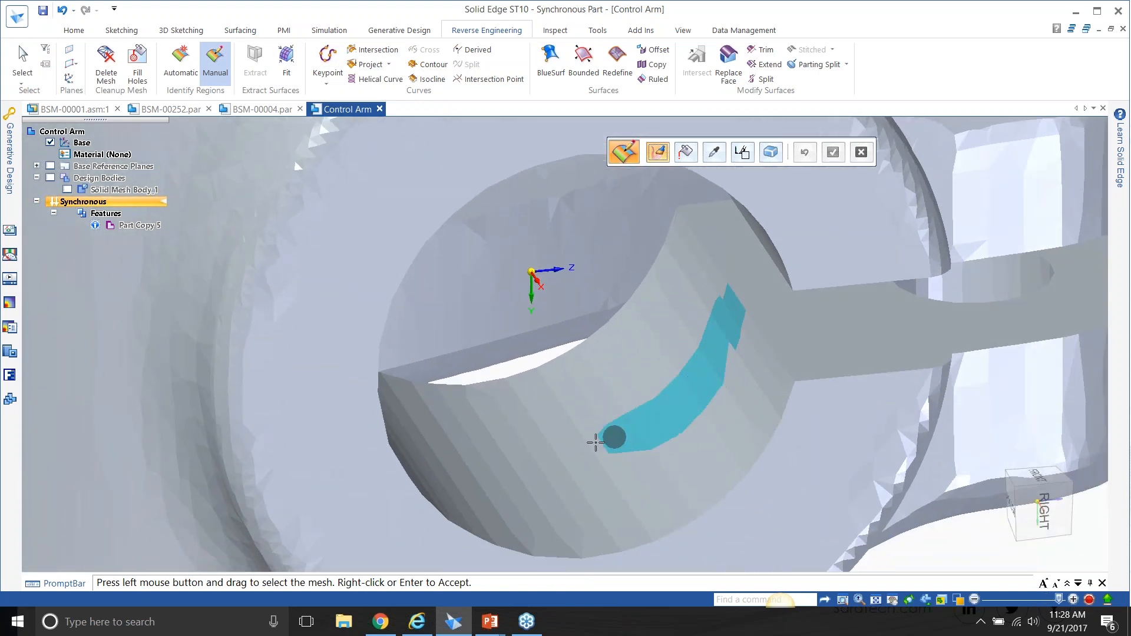
pyautogui.moveTo(476, 458); pyautogui.dragTo(480, 457)
pyautogui.moveTo(481, 457)
pyautogui.mouseDown(button='middle')
pyautogui.moveTo(416, 477)
pyautogui.moveTo(351, 476)
pyautogui.moveTo(431, 422)
pyautogui.mouseUp(button='middle')
pyautogui.scroll(5, 432, 422)
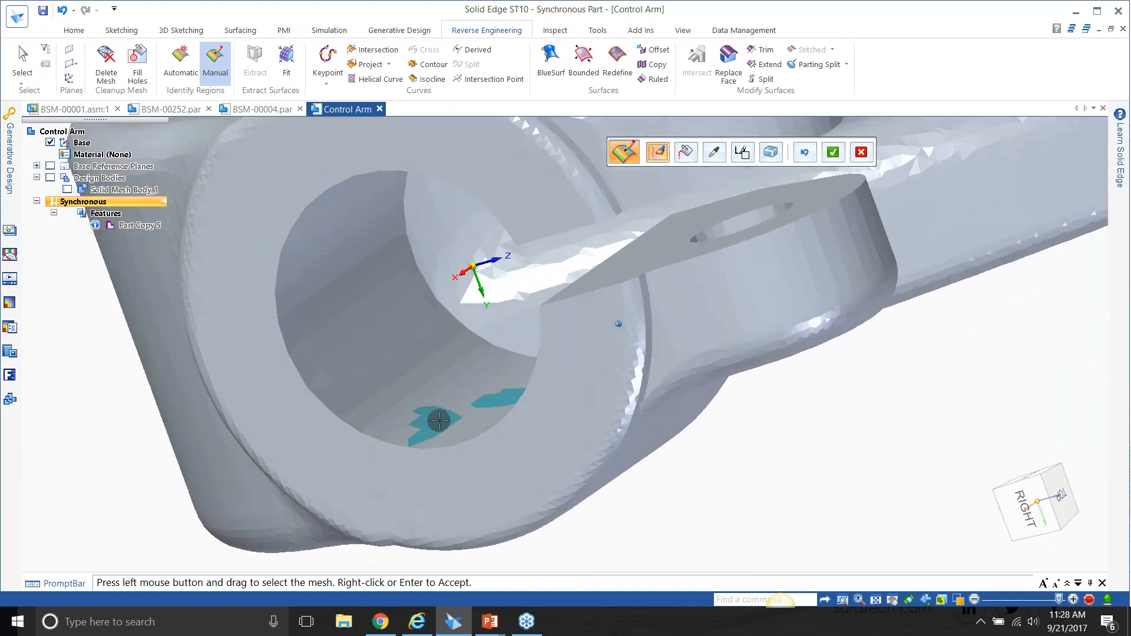
pyautogui.moveTo(406, 431); pyautogui.dragTo(281, 304)
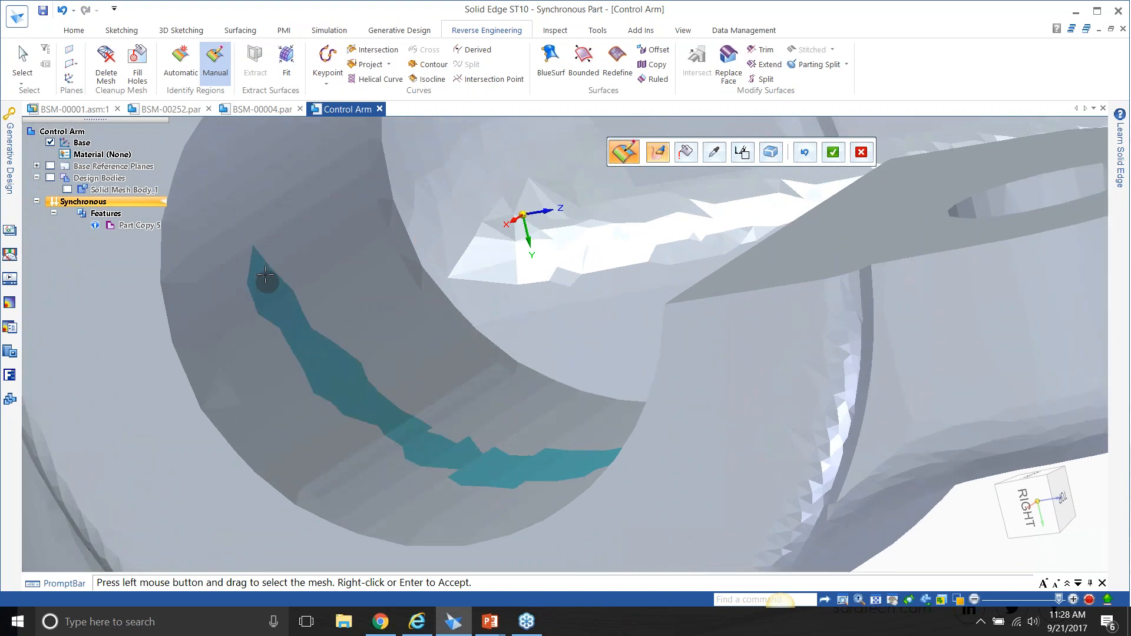
pyautogui.moveTo(299, 259)
pyautogui.mouseDown(button='middle')
pyautogui.moveTo(366, 493)
pyautogui.moveTo(410, 497)
pyautogui.moveTo(371, 472)
pyautogui.moveTo(404, 471)
pyautogui.moveTo(309, 349)
pyautogui.moveTo(323, 361)
pyautogui.moveTo(302, 409)
pyautogui.moveTo(313, 483)
pyautogui.mouseUp(button='middle')
pyautogui.moveTo(313, 483); pyautogui.dragTo(212, 386)
pyautogui.moveTo(212, 385)
pyautogui.mouseDown(button='middle')
pyautogui.moveTo(263, 475)
pyautogui.moveTo(285, 361)
pyautogui.moveTo(242, 316)
pyautogui.moveTo(475, 398)
pyautogui.moveTo(892, 430)
pyautogui.moveTo(867, 398)
pyautogui.mouseUp(button='middle')
# Try to paint a ring region on the clamp boss end face around the bore, and undo the painted regions.
pyautogui.scroll(-5, 866, 394)
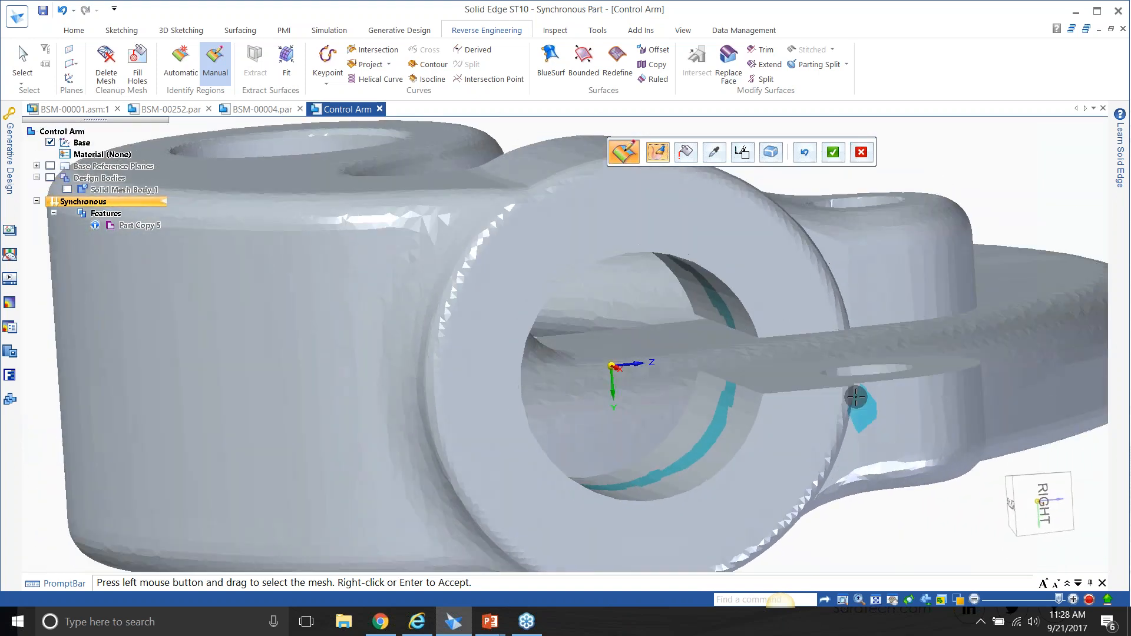
pyautogui.moveTo(728, 290); pyautogui.dragTo(596, 237)
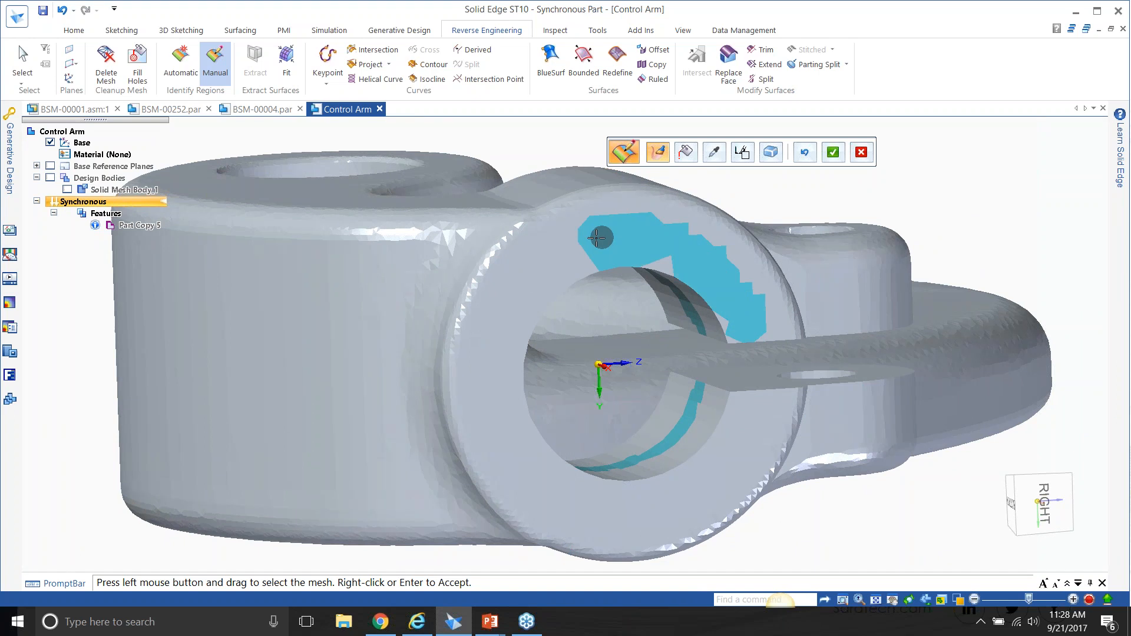
pyautogui.moveTo(616, 264); pyautogui.dragTo(1002, 380, button='middle')
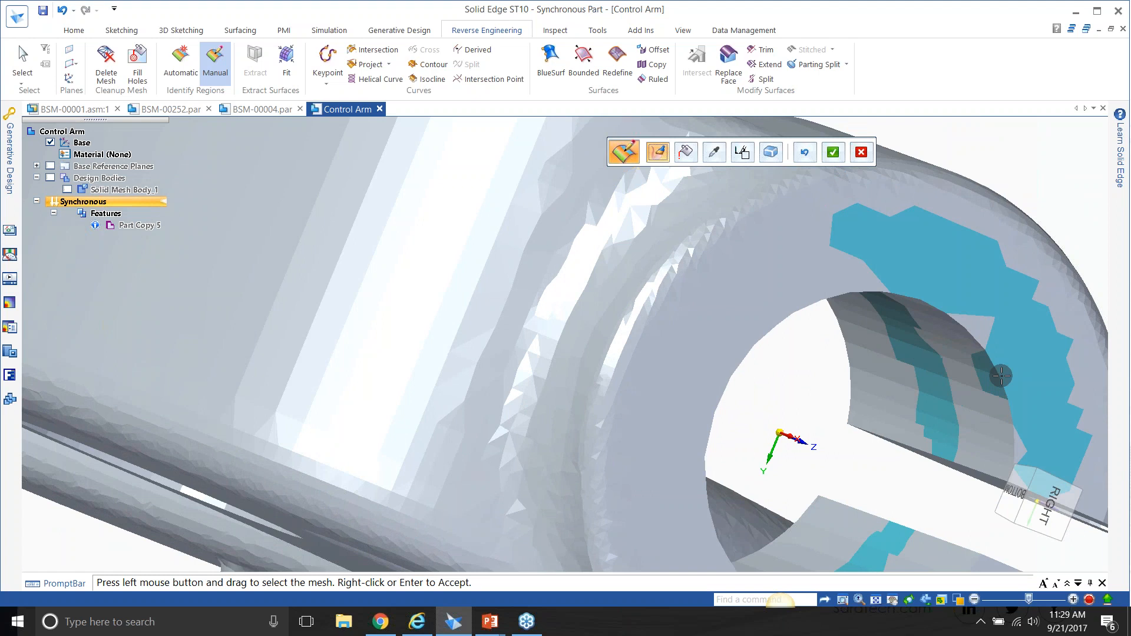
pyautogui.moveTo(1002, 376)
pyautogui.mouseDown(button='middle')
pyautogui.moveTo(951, 325)
pyautogui.moveTo(893, 306)
pyautogui.moveTo(861, 310)
pyautogui.moveTo(763, 263)
pyautogui.mouseUp(button='middle')
pyautogui.moveTo(762, 263)
pyautogui.mouseDown()
pyautogui.moveTo(575, 177)
pyautogui.moveTo(442, 227)
pyautogui.moveTo(420, 340)
pyautogui.moveTo(433, 457)
pyautogui.mouseUp()
pyautogui.moveTo(468, 506); pyautogui.dragTo(590, 544)
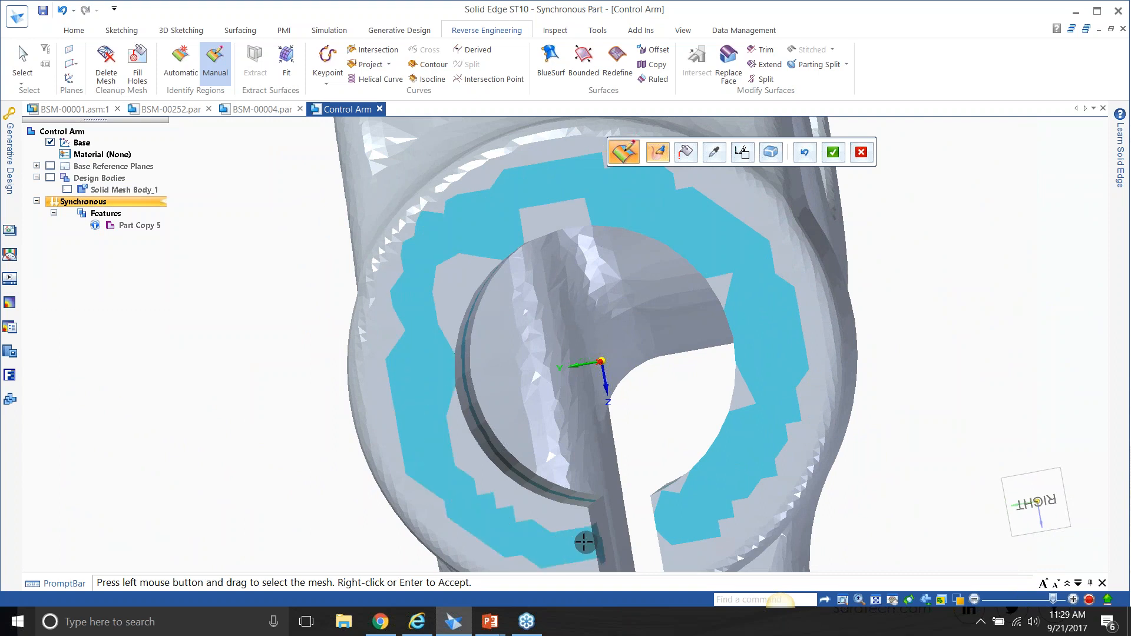
pyautogui.moveTo(584, 537)
pyautogui.mouseDown(button='middle')
pyautogui.moveTo(493, 480)
pyautogui.moveTo(437, 472)
pyautogui.moveTo(457, 497)
pyautogui.moveTo(492, 507)
pyautogui.mouseUp(button='middle')
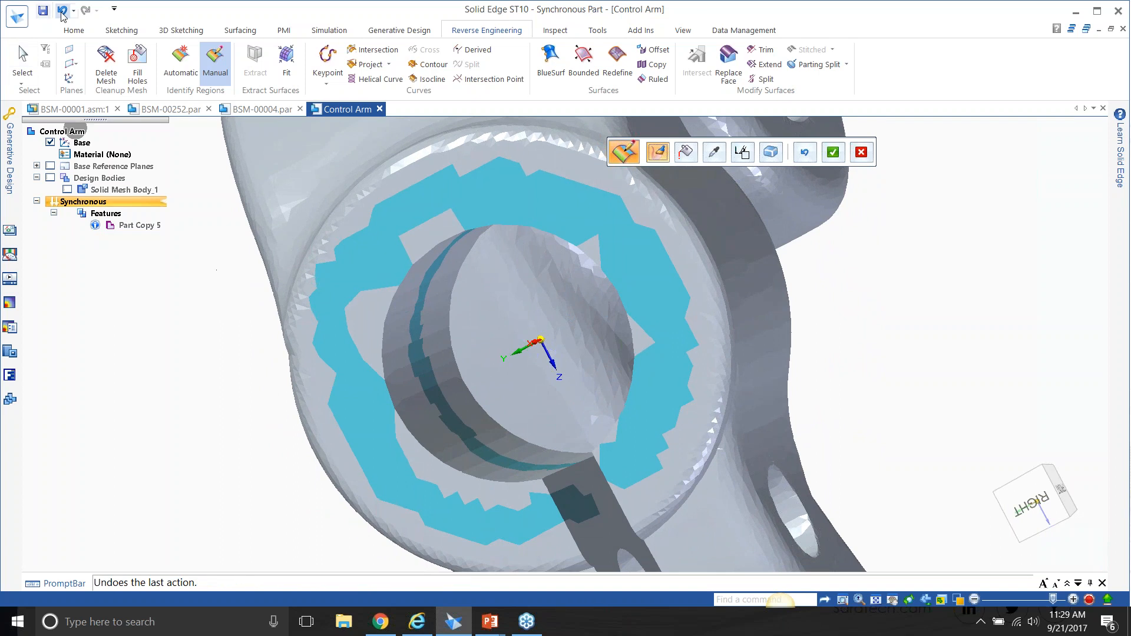
pyautogui.click(62, 11)
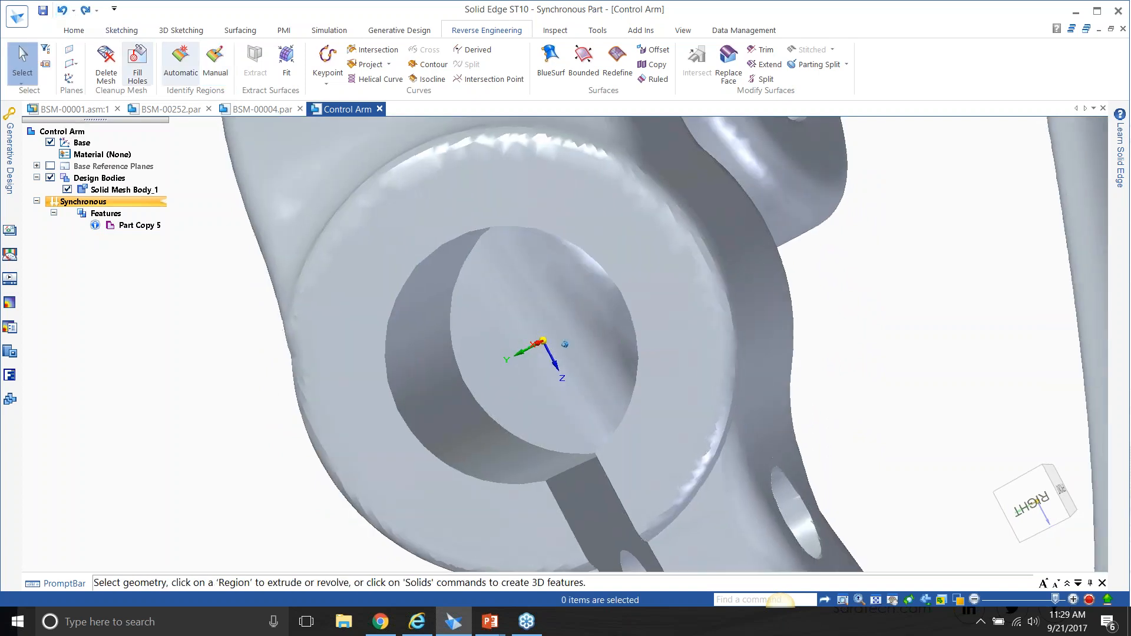
# Restart manual region identification and paint a band along the inner cylindrical wall of the clamp bore.
pyautogui.click(215, 65)
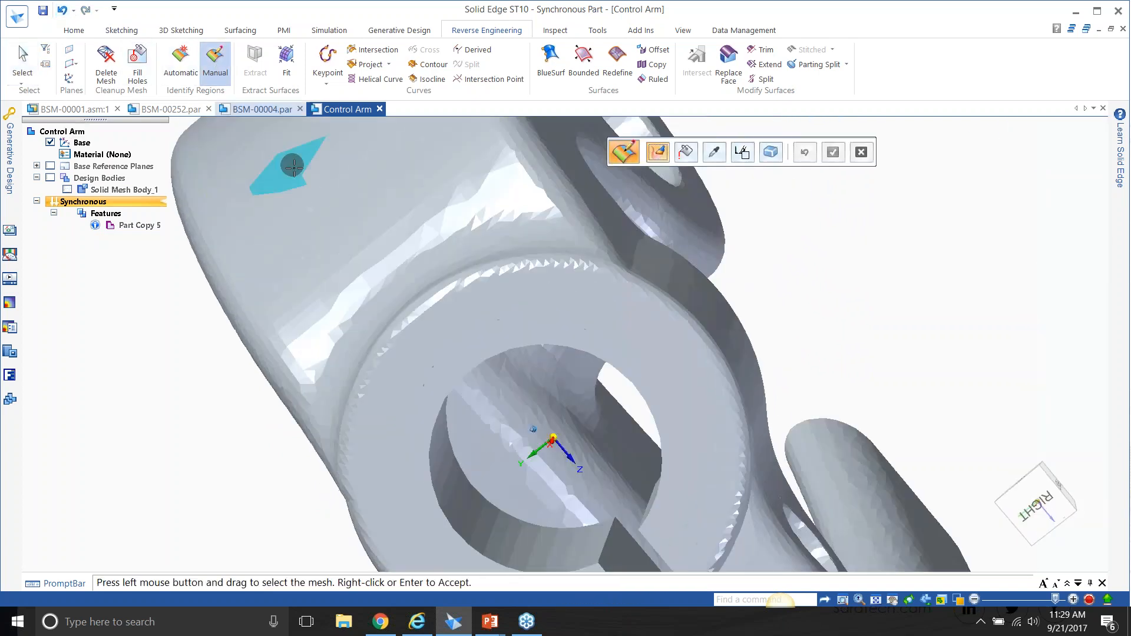
pyautogui.moveTo(295, 171)
pyautogui.mouseDown(button='middle')
pyautogui.moveTo(594, 271)
pyautogui.moveTo(694, 365)
pyautogui.moveTo(620, 431)
pyautogui.moveTo(651, 468)
pyautogui.mouseUp(button='middle')
pyautogui.scroll(2, 652, 468)
pyautogui.moveTo(703, 463); pyautogui.dragTo(649, 505)
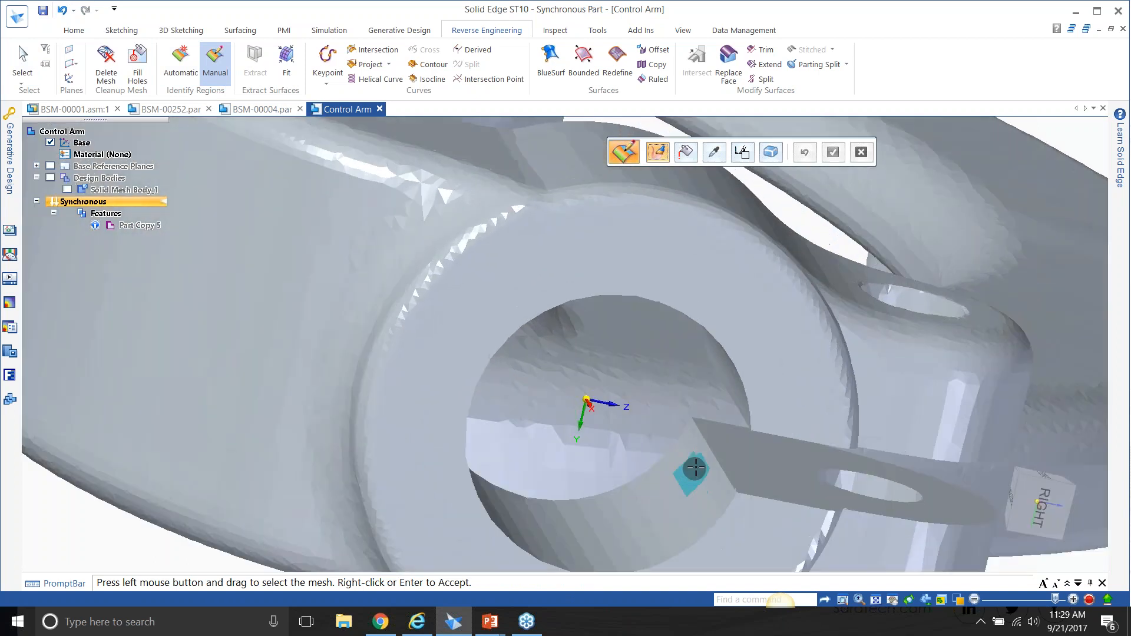
pyautogui.moveTo(590, 534); pyautogui.dragTo(586, 534)
pyautogui.moveTo(587, 534)
pyautogui.mouseDown(button='middle')
pyautogui.moveTo(444, 532)
pyautogui.moveTo(498, 524)
pyautogui.mouseUp(button='middle')
pyautogui.moveTo(498, 524)
pyautogui.mouseDown()
pyautogui.moveTo(407, 471)
pyautogui.moveTo(321, 361)
pyautogui.mouseUp()
pyautogui.moveTo(321, 355)
pyautogui.mouseDown(button='middle')
pyautogui.moveTo(318, 449)
pyautogui.moveTo(467, 537)
pyautogui.moveTo(455, 515)
pyautogui.moveTo(517, 463)
pyautogui.moveTo(432, 394)
pyautogui.mouseUp(button='middle')
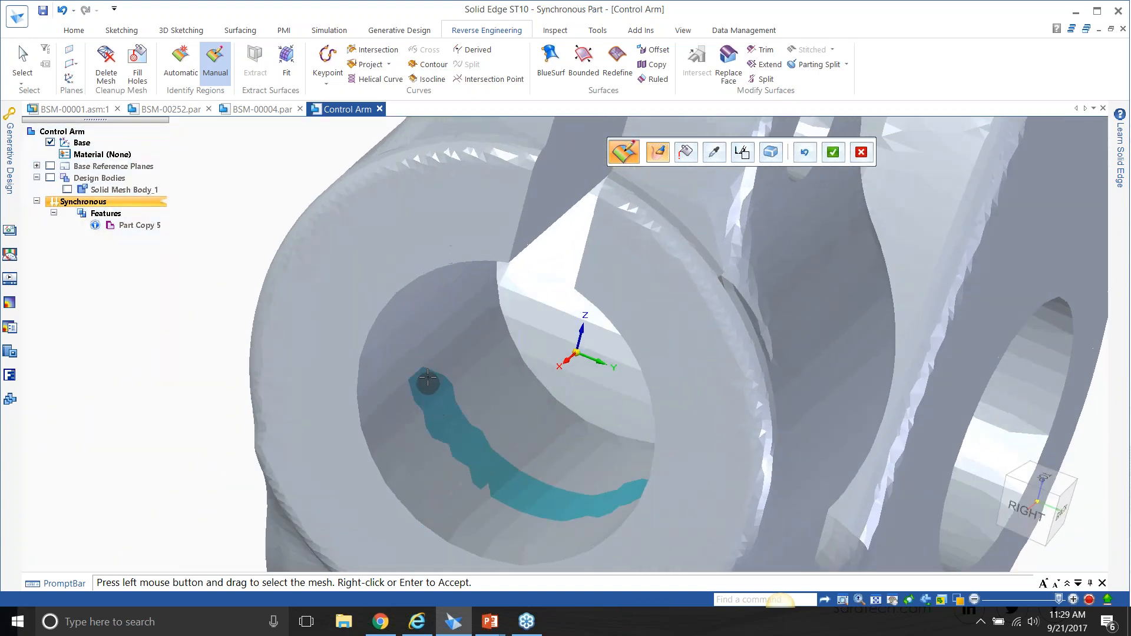
# Paint ring regions around the bore on both end faces of the clamp boss and accept the painted regions.
pyautogui.moveTo(425, 351); pyautogui.dragTo(356, 202, button='middle')
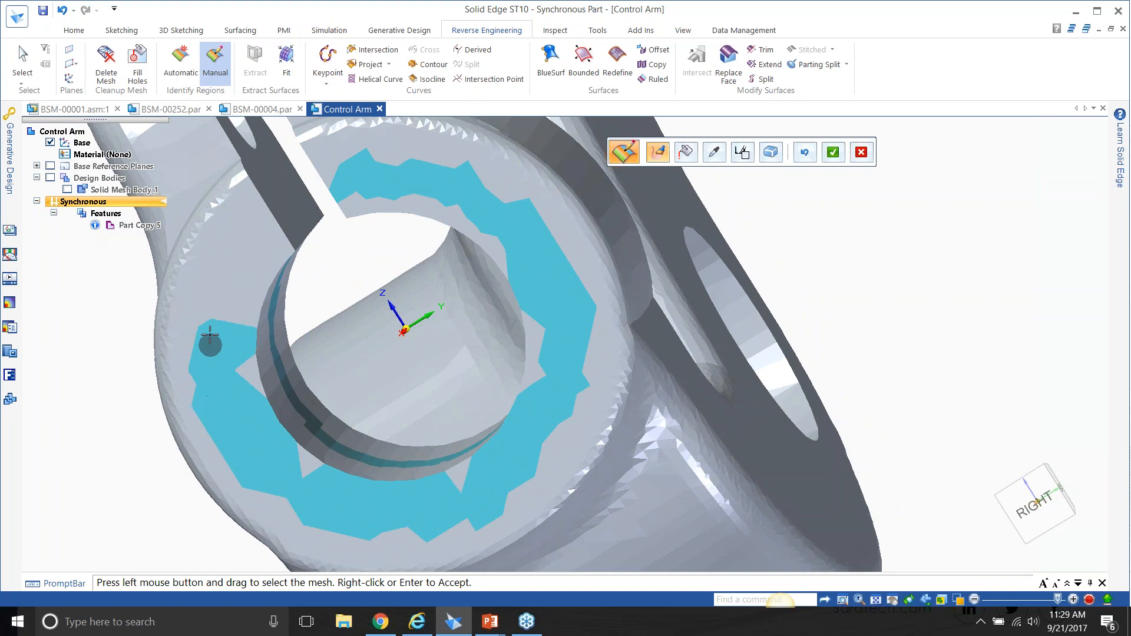
pyautogui.moveTo(255, 233)
pyautogui.mouseDown(button='middle')
pyautogui.moveTo(739, 255)
pyautogui.moveTo(853, 350)
pyautogui.moveTo(837, 409)
pyautogui.mouseUp(button='middle')
pyautogui.moveTo(837, 408); pyautogui.dragTo(836, 405)
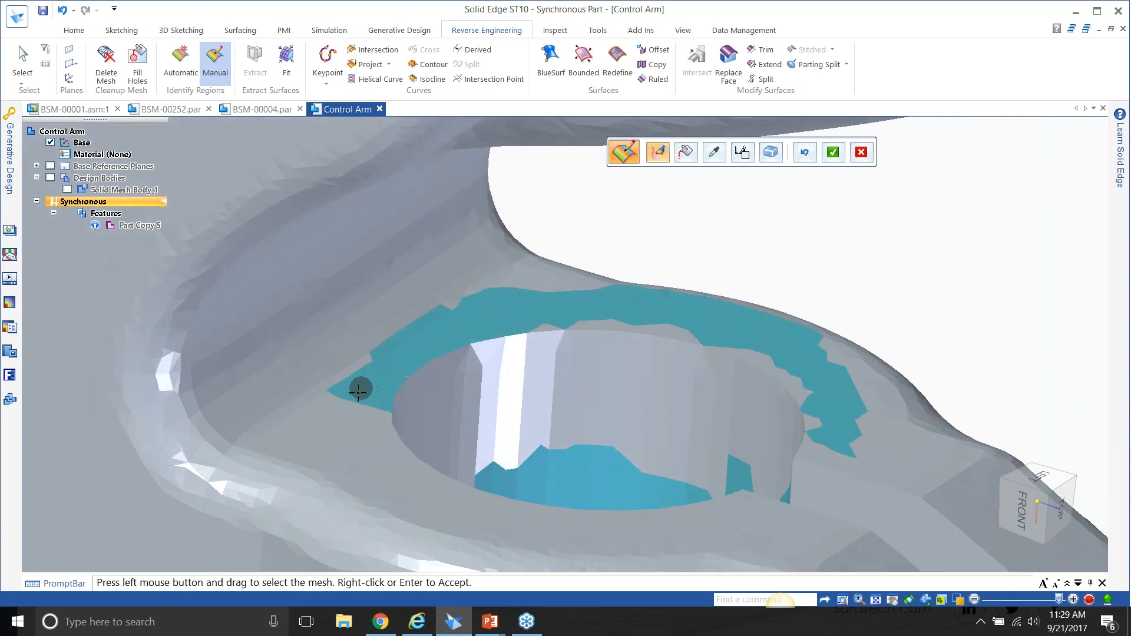
pyautogui.moveTo(352, 451)
pyautogui.mouseDown()
pyautogui.moveTo(429, 512)
pyautogui.moveTo(538, 532)
pyautogui.moveTo(748, 523)
pyautogui.mouseUp()
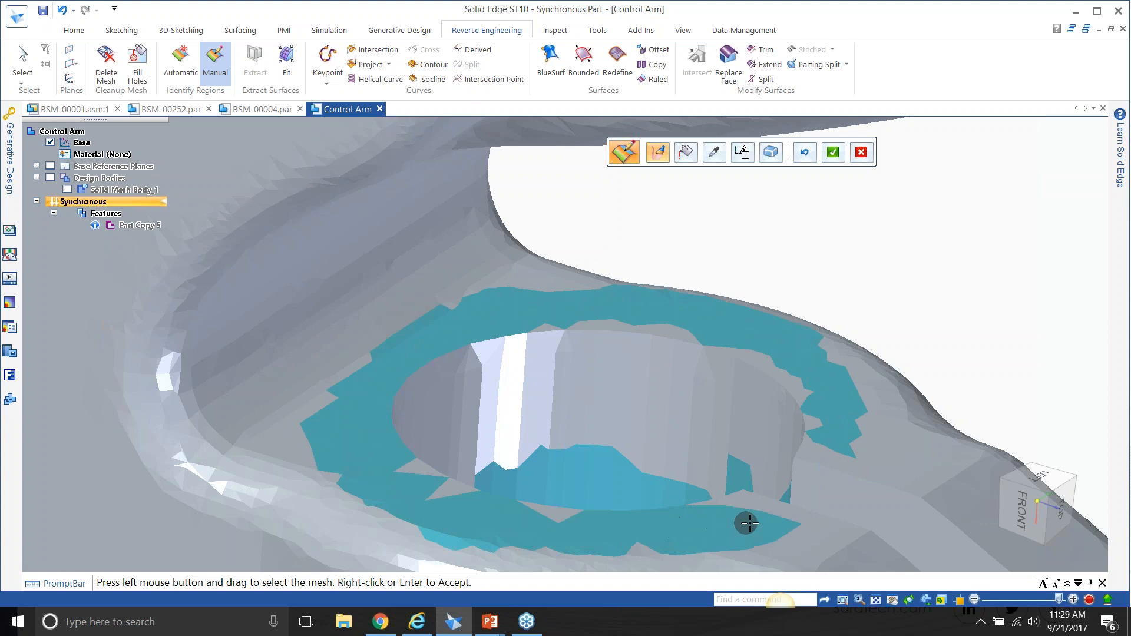
pyautogui.click(832, 152)
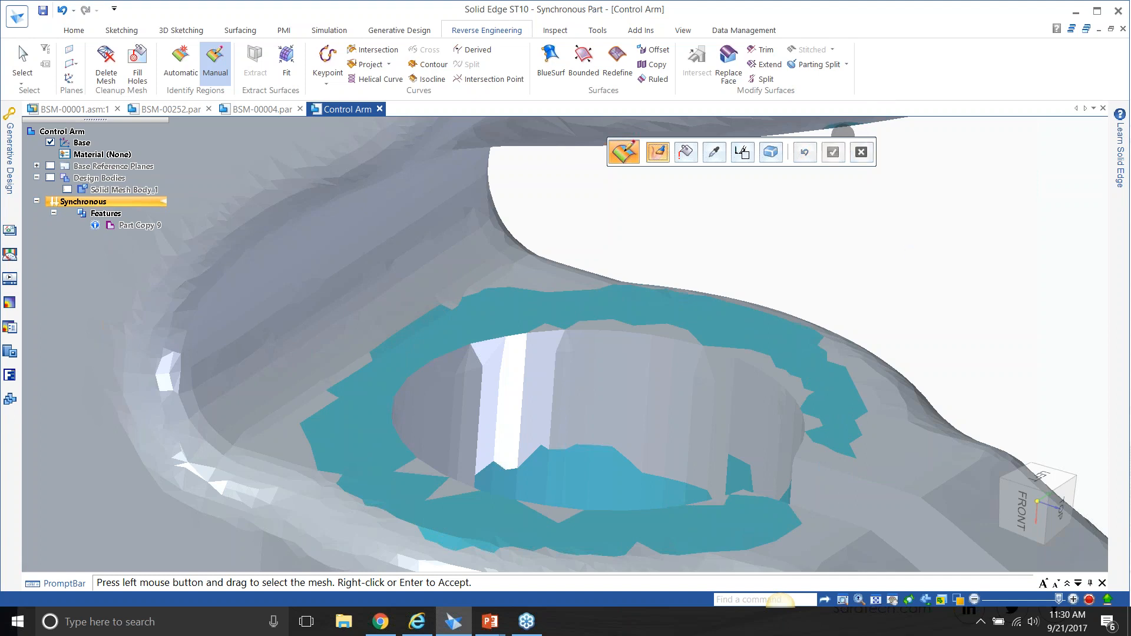
# Fit a Cylinder surface to the painted region on the clamp bore's inner wall.
pyautogui.moveTo(564, 344)
pyautogui.mouseDown(button='middle')
pyautogui.moveTo(530, 395)
pyautogui.moveTo(525, 441)
pyautogui.moveTo(506, 449)
pyautogui.mouseUp(button='middle')
pyautogui.click(286, 63)
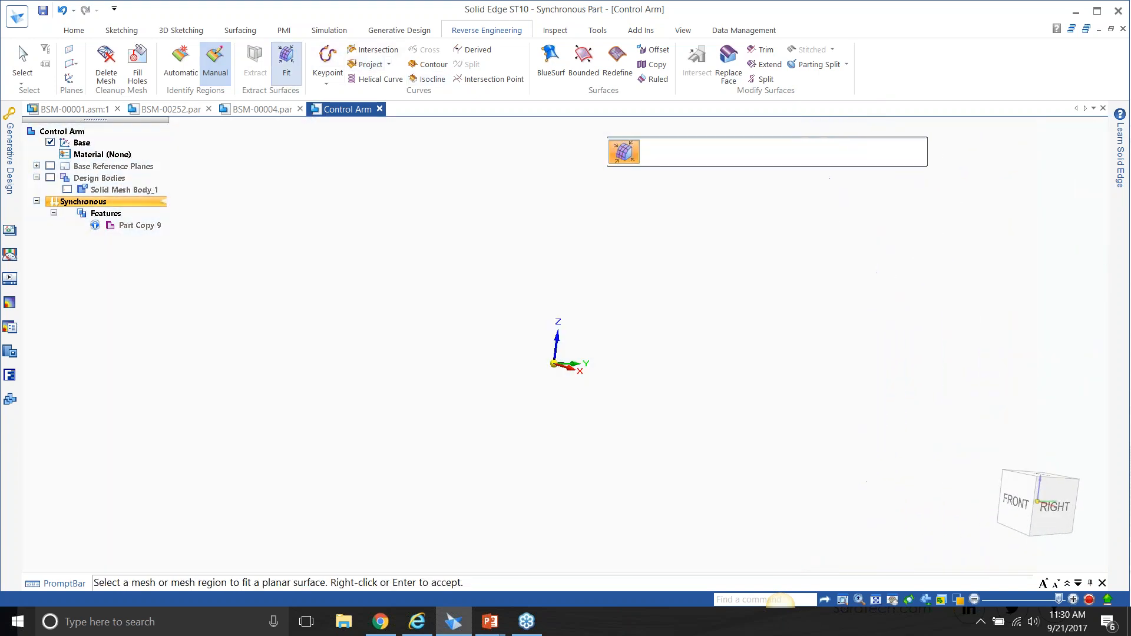
pyautogui.moveTo(981, 286); pyautogui.dragTo(969, 244, button='middle')
pyautogui.click(700, 152)
pyautogui.click(715, 178)
pyautogui.click(679, 352)
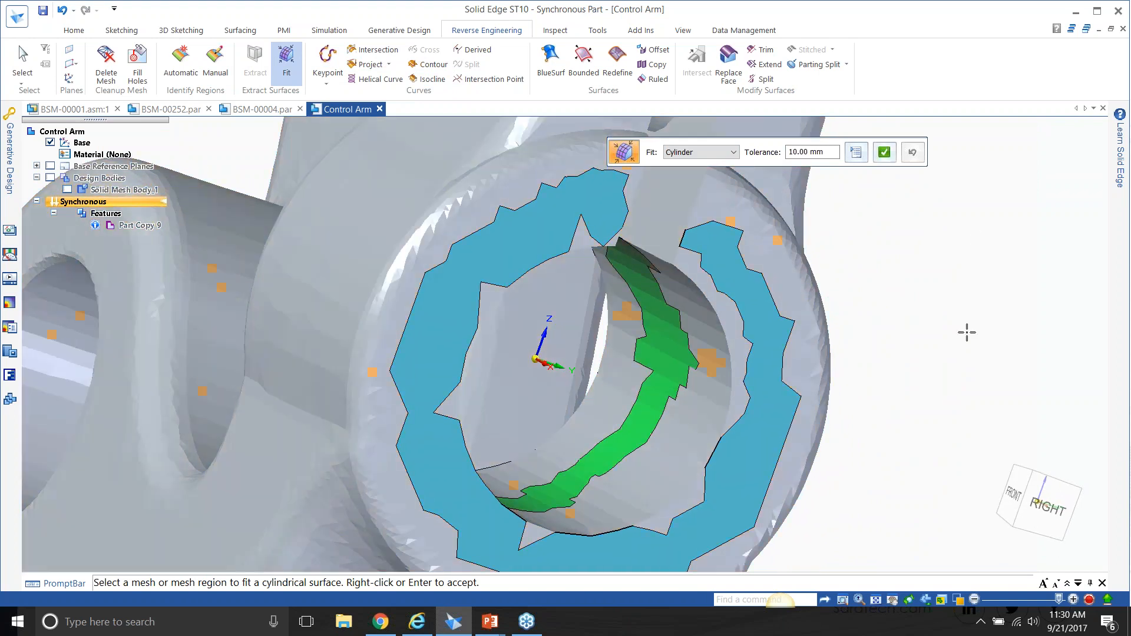
pyautogui.moveTo(992, 331); pyautogui.dragTo(987, 329, button='middle')
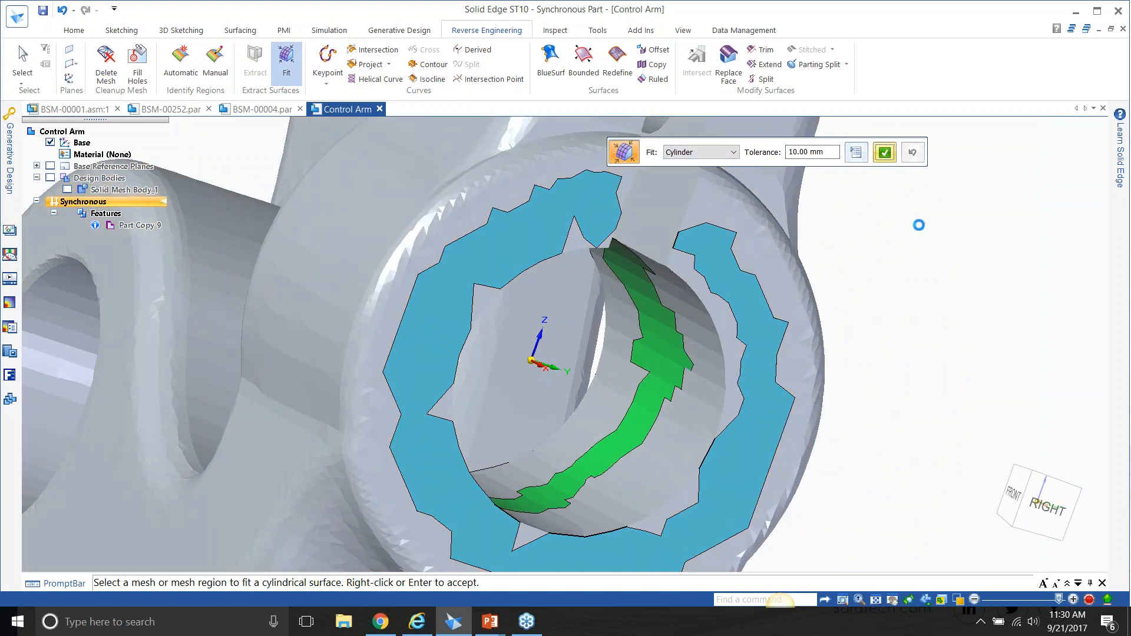
# Fit Plane surfaces to the painted ring regions on the two opposite end faces of the clamp boss.
pyautogui.moveTo(541, 339); pyautogui.dragTo(557, 340, button='middle')
pyautogui.click(718, 167)
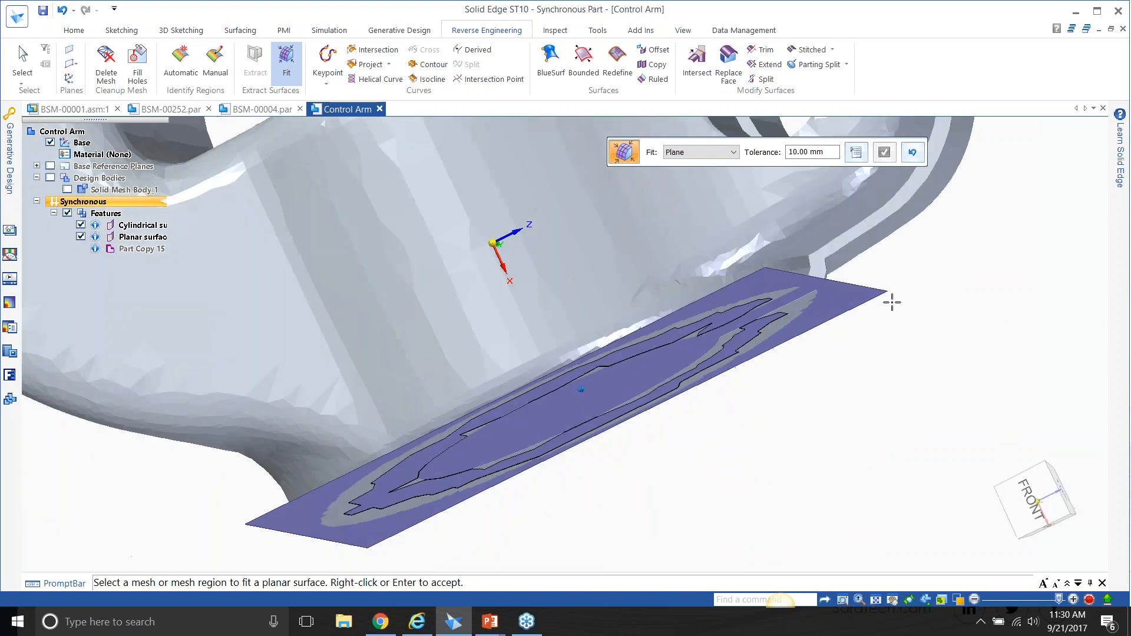
pyautogui.moveTo(892, 302); pyautogui.dragTo(648, 248, button='middle')
pyautogui.click(438, 199)
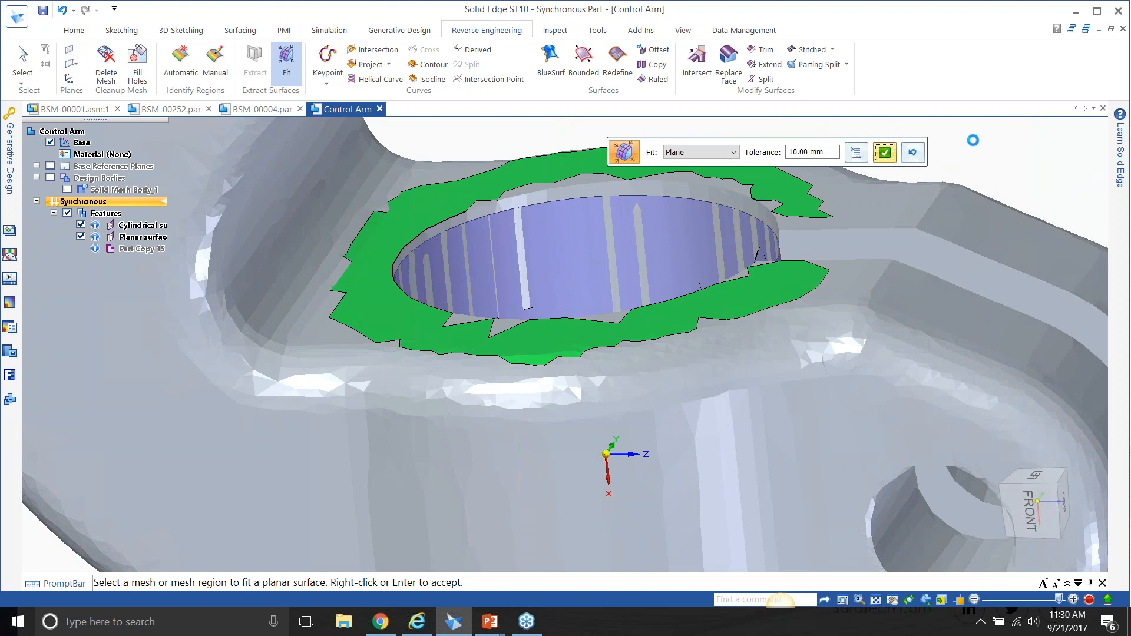
# Finish fitting the second ring plane and hide the design bodies to isolate the fitted cylinder and planes.
pyautogui.moveTo(565, 344)
pyautogui.mouseDown(button='middle')
pyautogui.moveTo(536, 388)
pyautogui.moveTo(505, 379)
pyautogui.moveTo(564, 341)
pyautogui.mouseUp(button='middle')
pyautogui.click(563, 341)
pyautogui.click(21, 56)
pyautogui.click(67, 189)
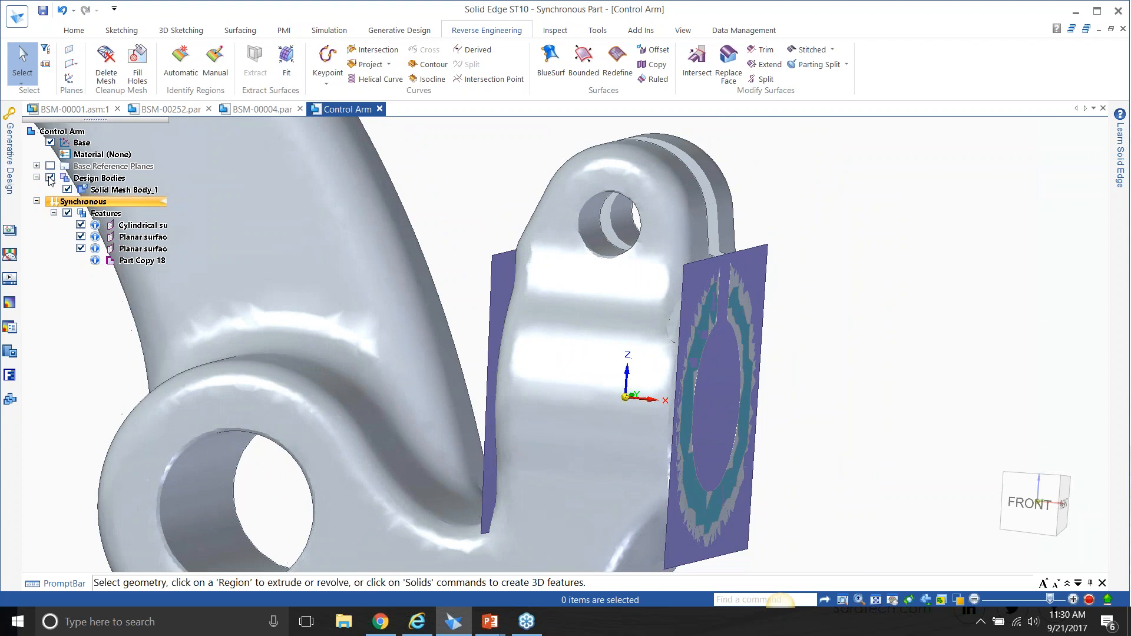
pyautogui.click(50, 177)
pyautogui.moveTo(742, 253); pyautogui.dragTo(772, 256, button='middle')
pyautogui.moveTo(864, 251)
pyautogui.mouseDown(button='middle')
pyautogui.moveTo(934, 253)
pyautogui.moveTo(866, 260)
pyautogui.moveTo(823, 210)
pyautogui.mouseUp(button='middle')
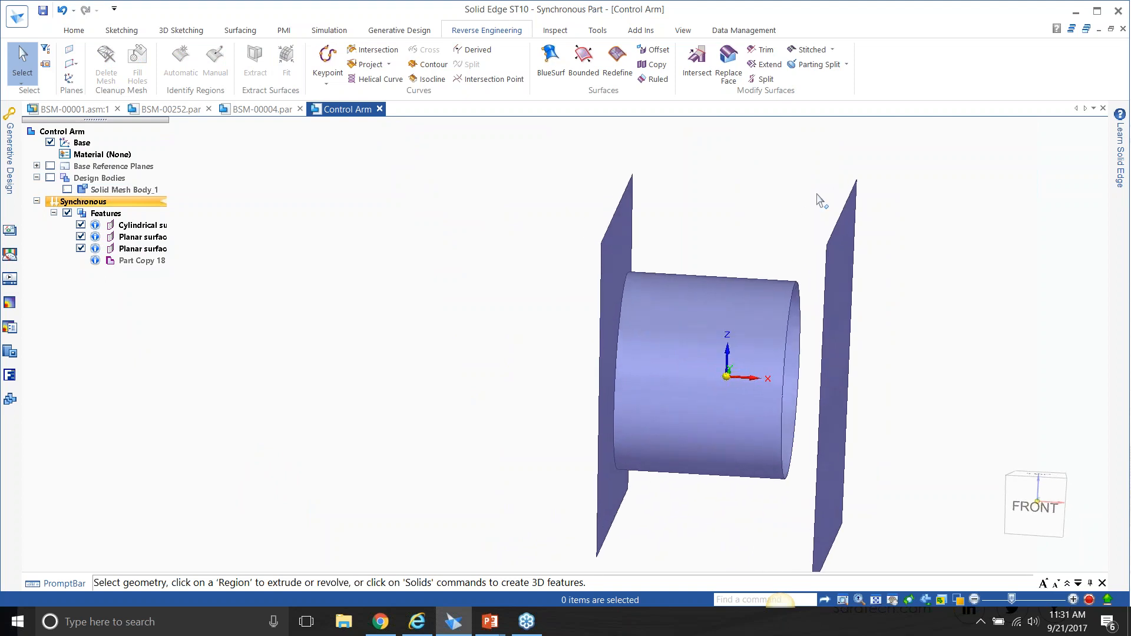
# Extend the fitted cylinder's edge nearest one plane so the surface passes through that plane.
pyautogui.moveTo(786, 152); pyautogui.dragTo(784, 147, button='middle')
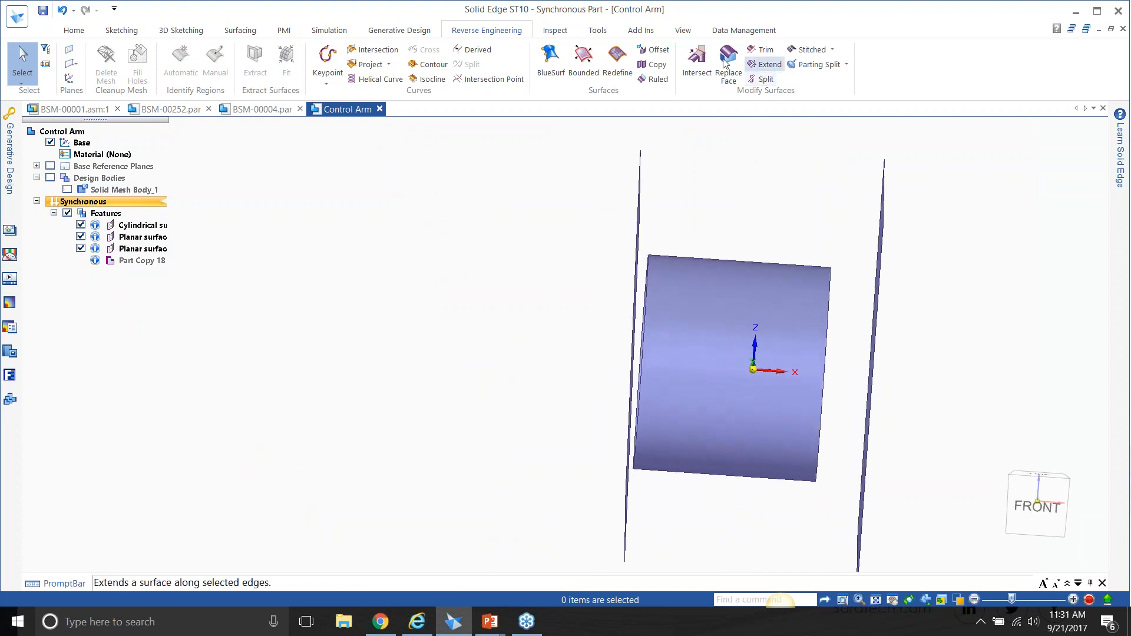
pyautogui.click(765, 64)
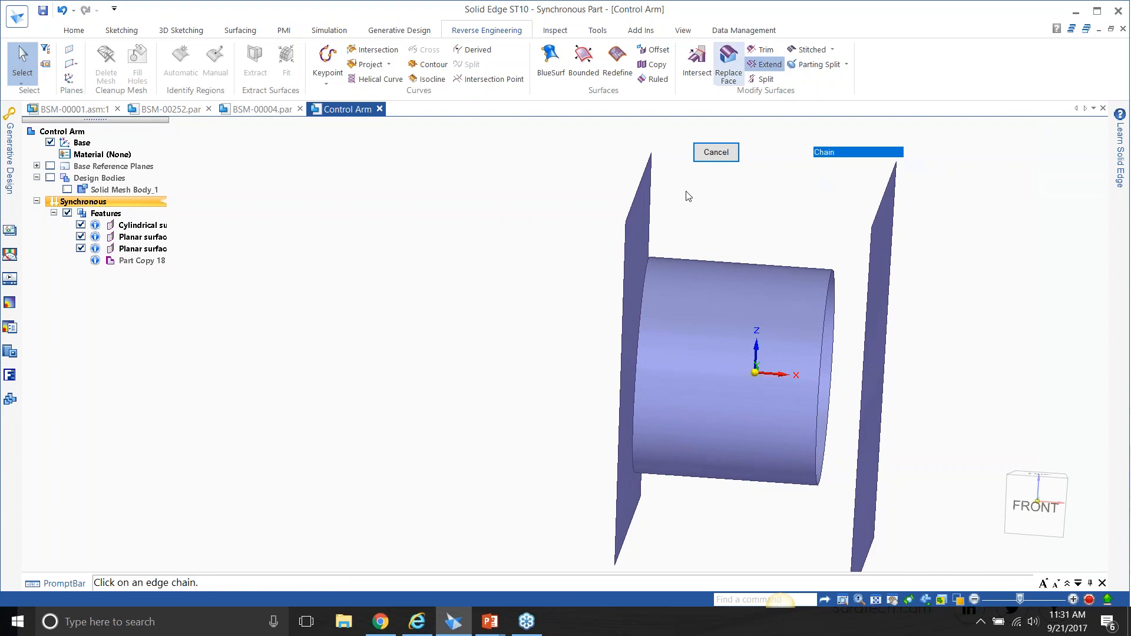
pyautogui.click(648, 297)
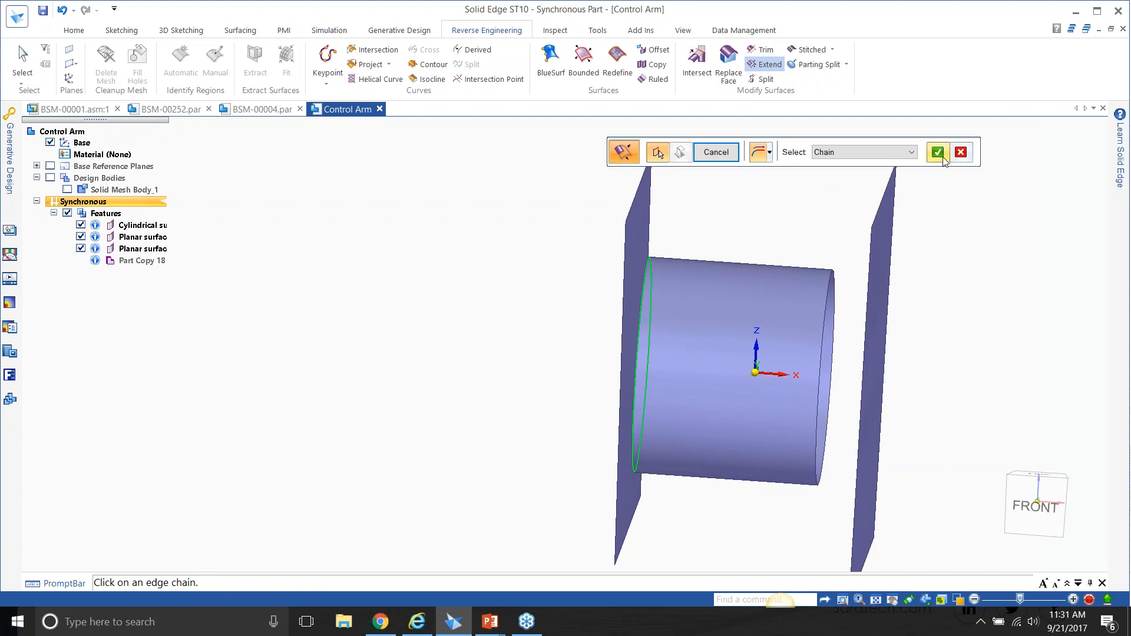
pyautogui.rightClick(646, 298)
pyautogui.click(595, 311)
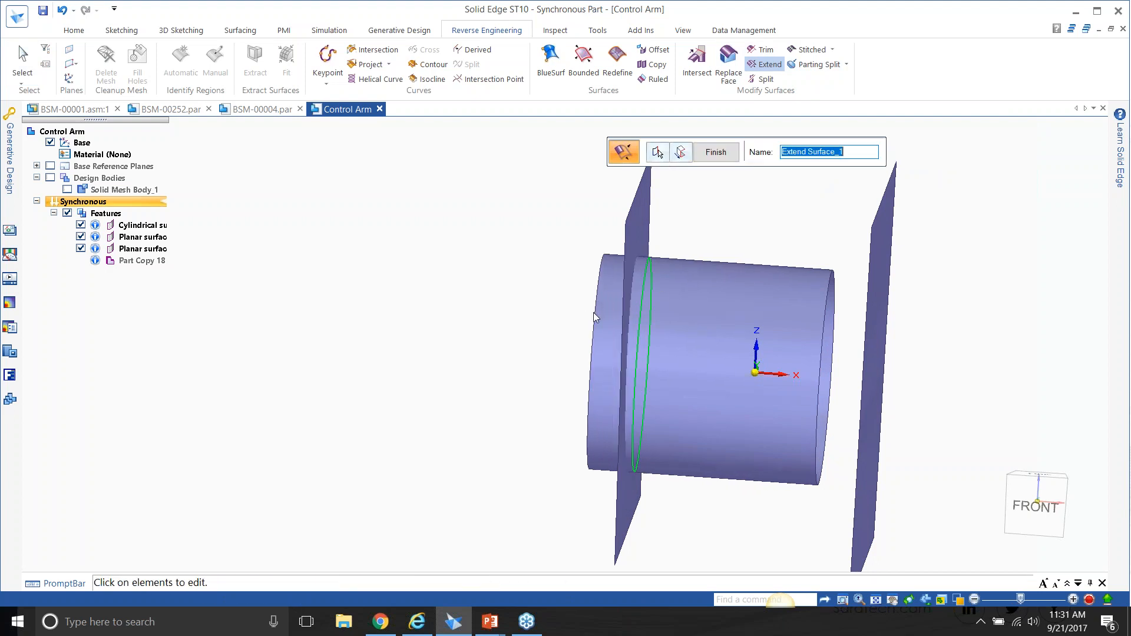
pyautogui.click(716, 152)
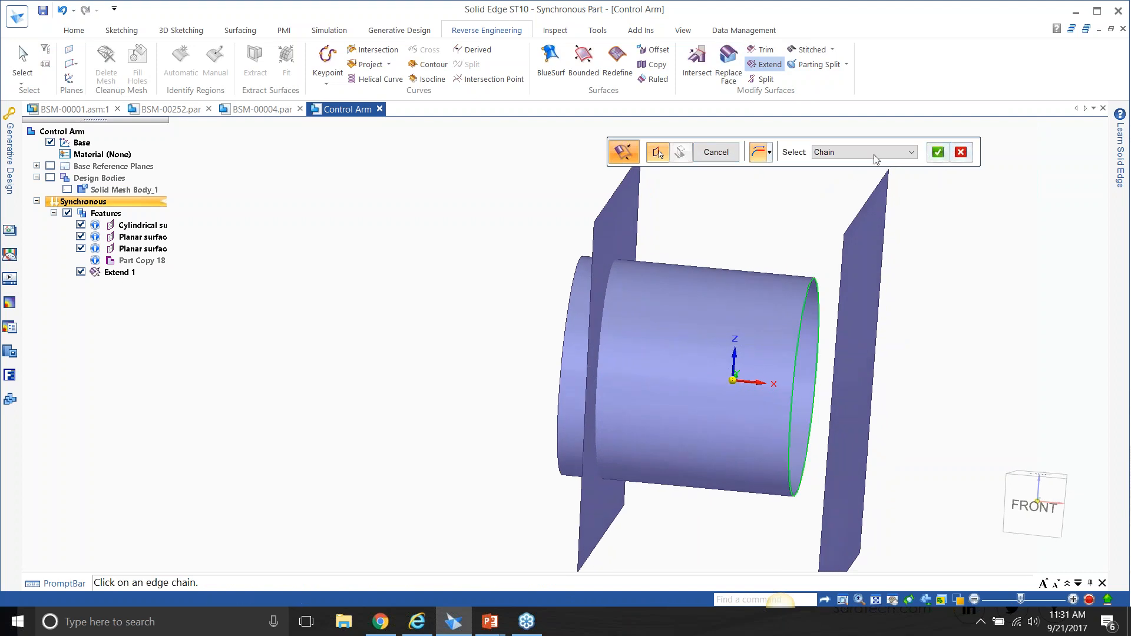
# Extend the cylinder's opposite circular edge in the +X direction past the other fitted plane.
pyautogui.click(938, 152)
pyautogui.click(894, 329)
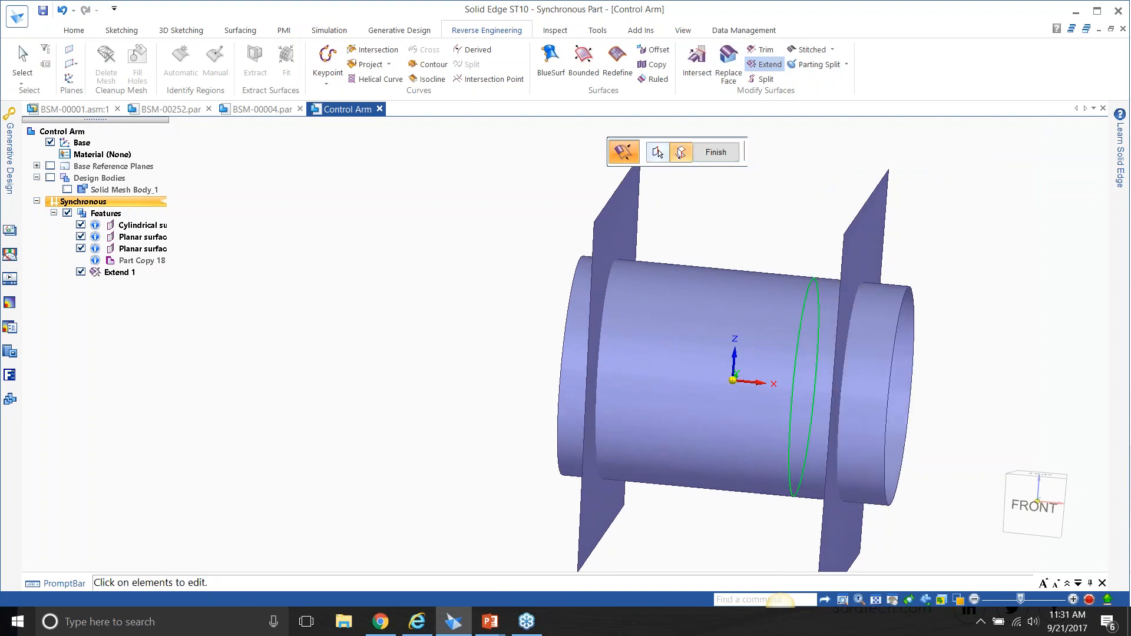
pyautogui.click(716, 155)
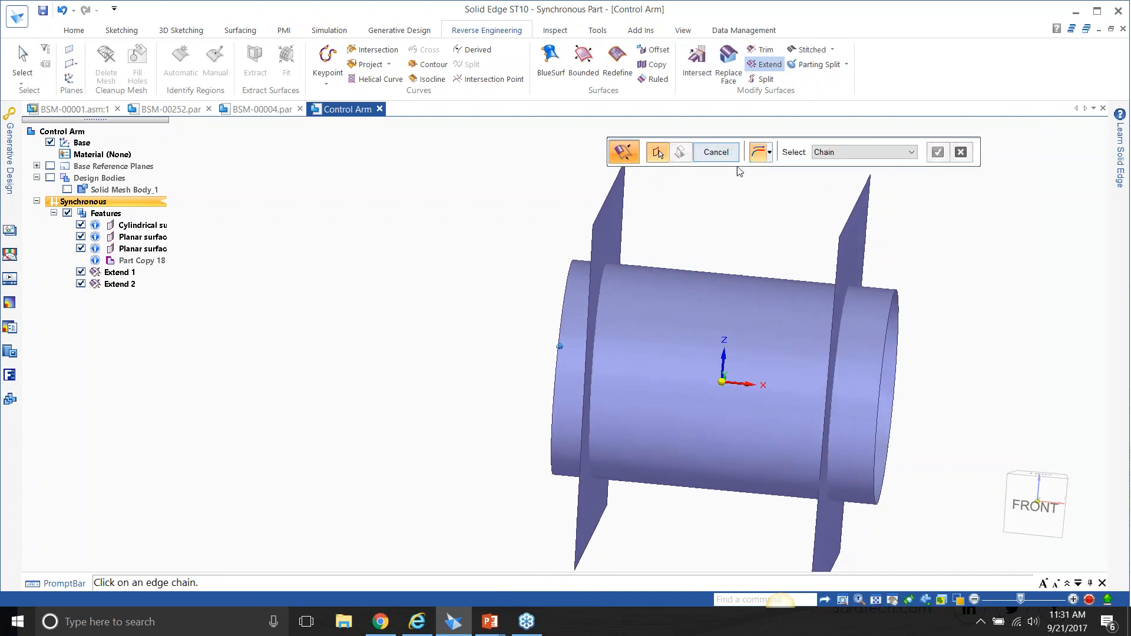
# Run Intersect on the extended cylinder and both fitted planes and accept the three surface bodies.
pyautogui.moveTo(752, 198); pyautogui.dragTo(751, 201, button='middle')
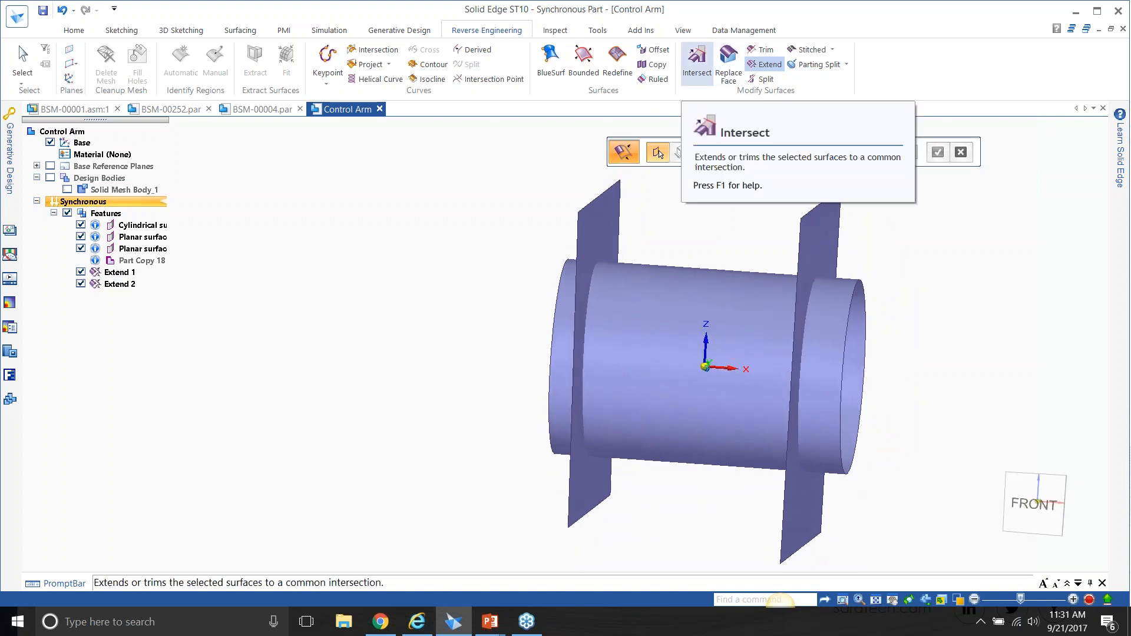
pyautogui.click(705, 61)
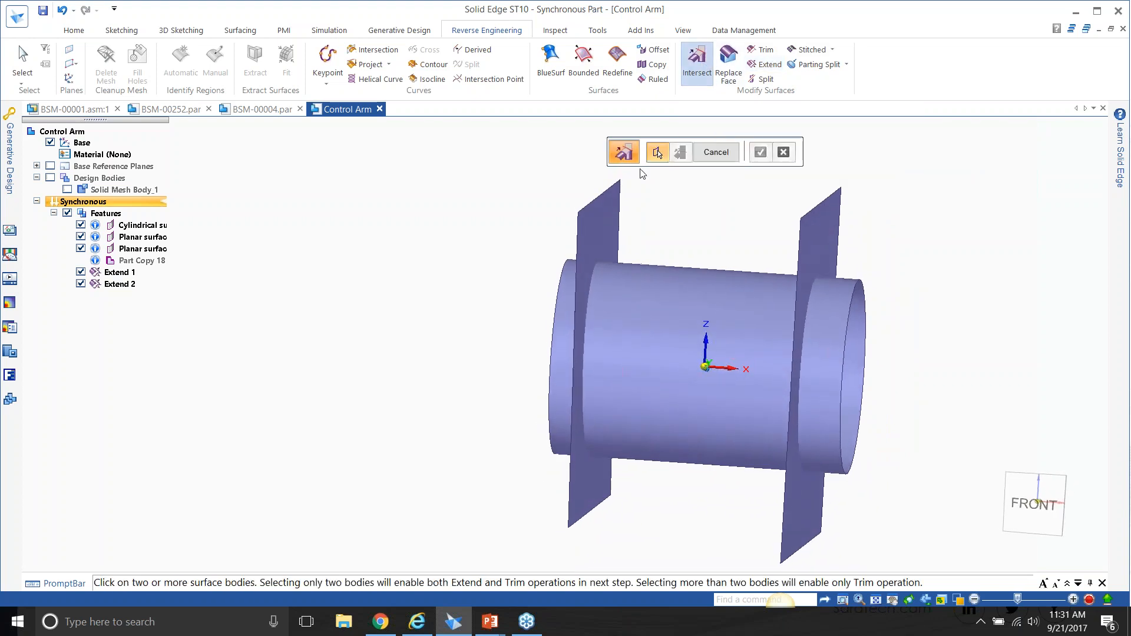
pyautogui.click(612, 206)
pyautogui.click(712, 298)
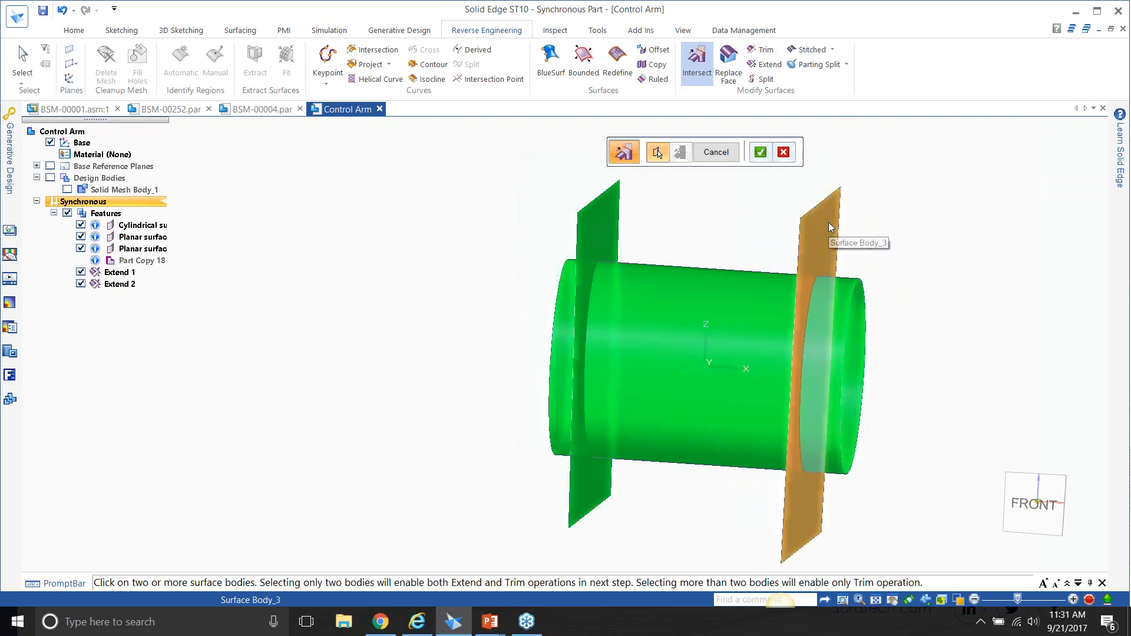
pyautogui.click(828, 222)
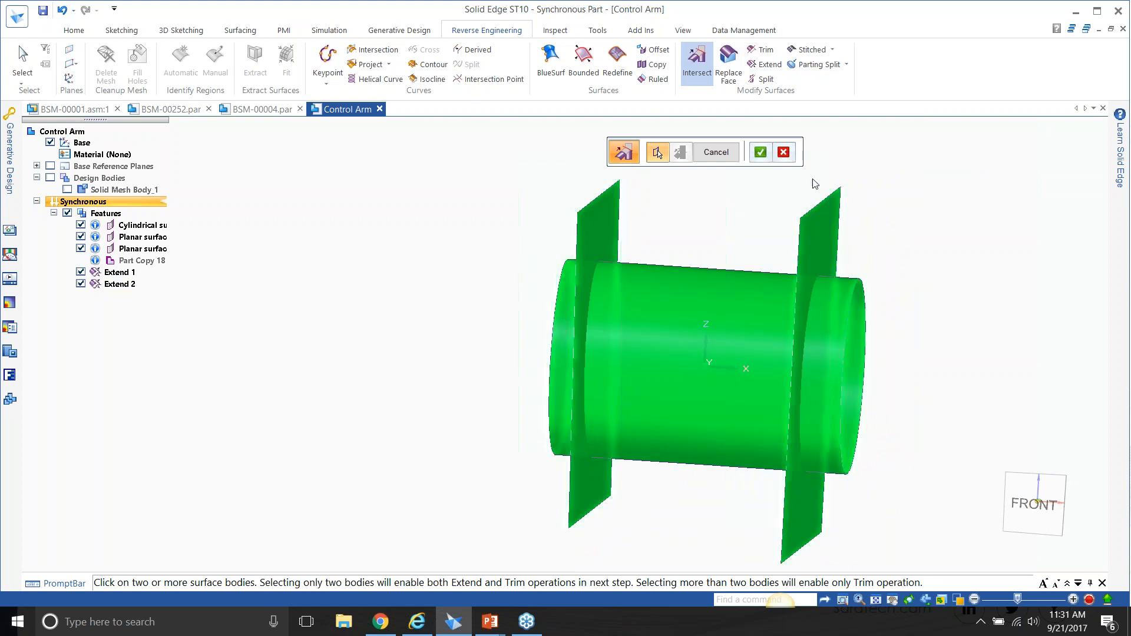
pyautogui.click(765, 157)
# Trim away the plane regions outside the cylinder and the cylinder regions beyond both planes.
pyautogui.moveTo(955, 161); pyautogui.dragTo(969, 168, button='middle')
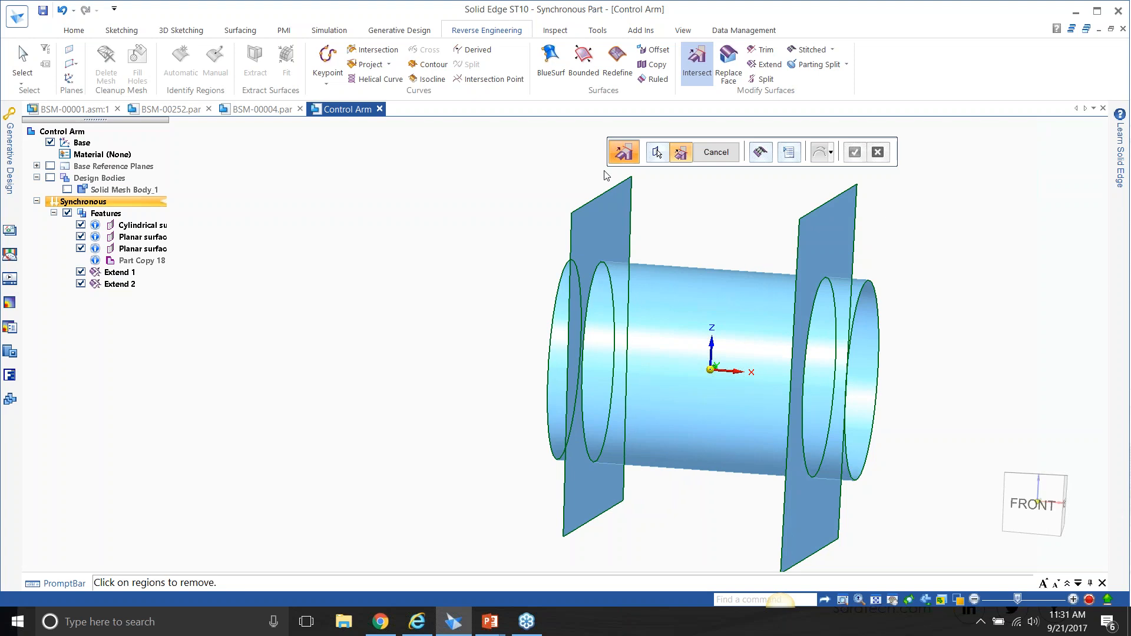
pyautogui.click(612, 213)
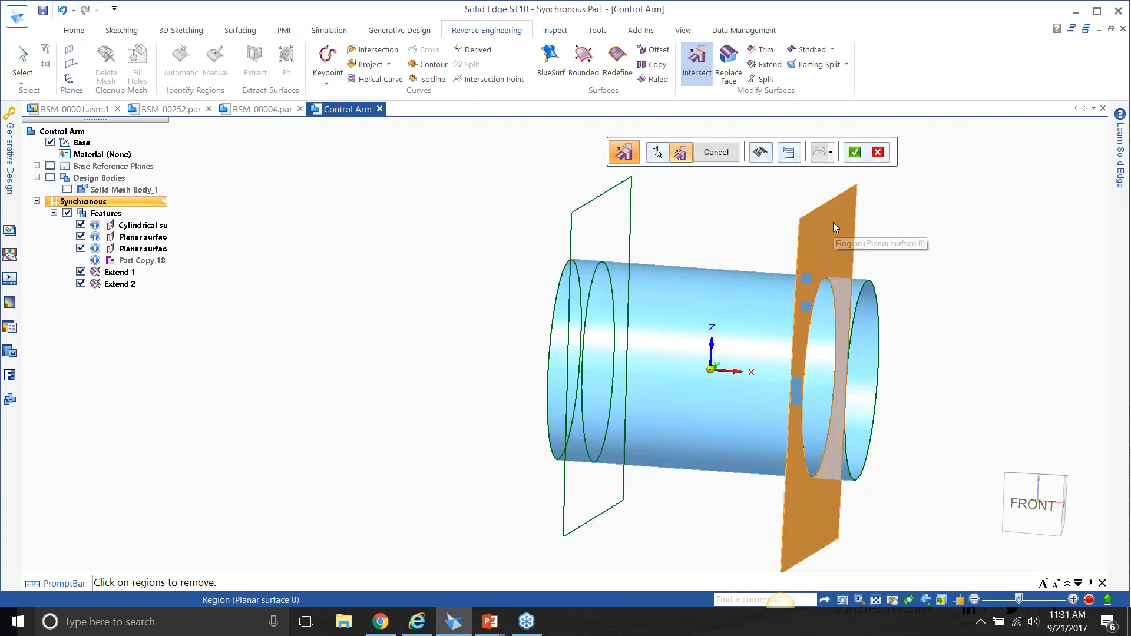
pyautogui.click(833, 227)
pyautogui.click(872, 316)
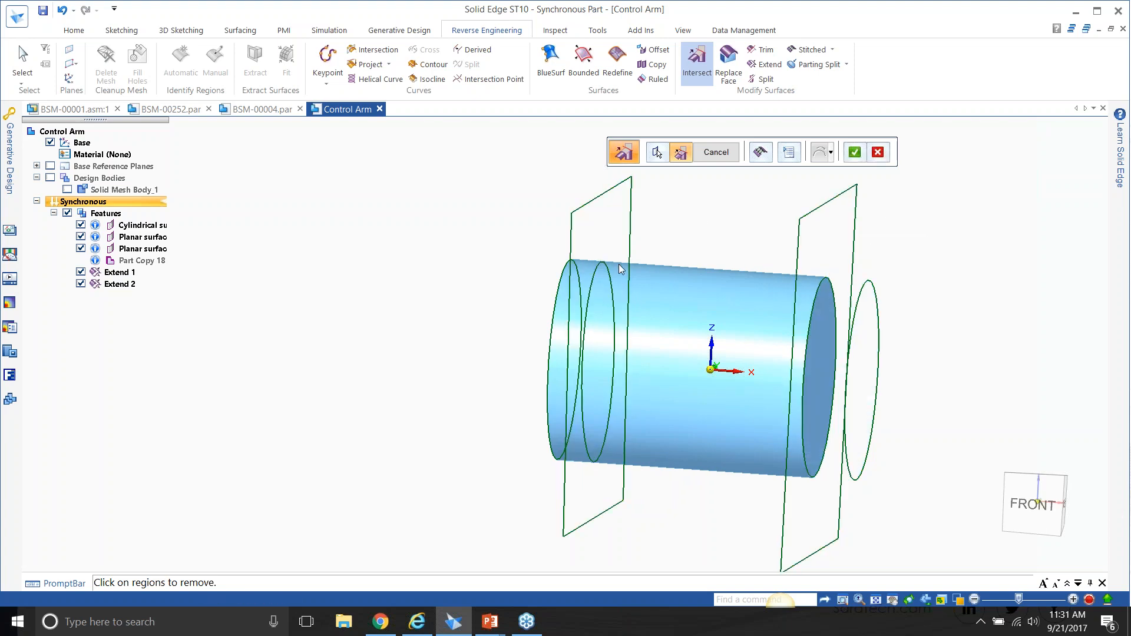
pyautogui.click(580, 276)
pyautogui.click(858, 155)
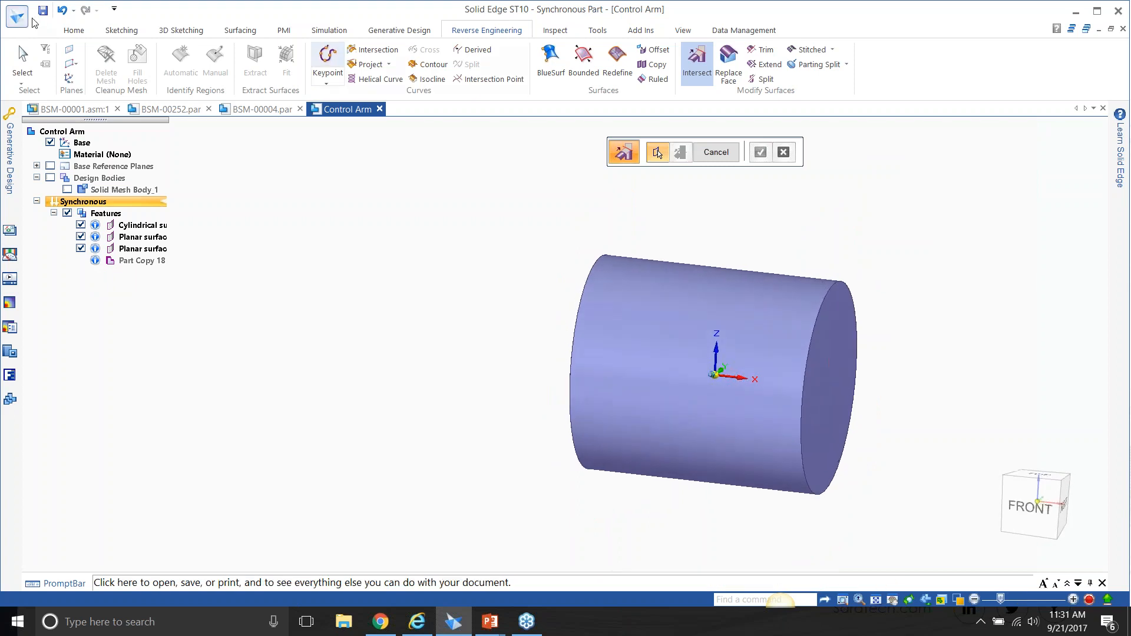
pyautogui.click(23, 54)
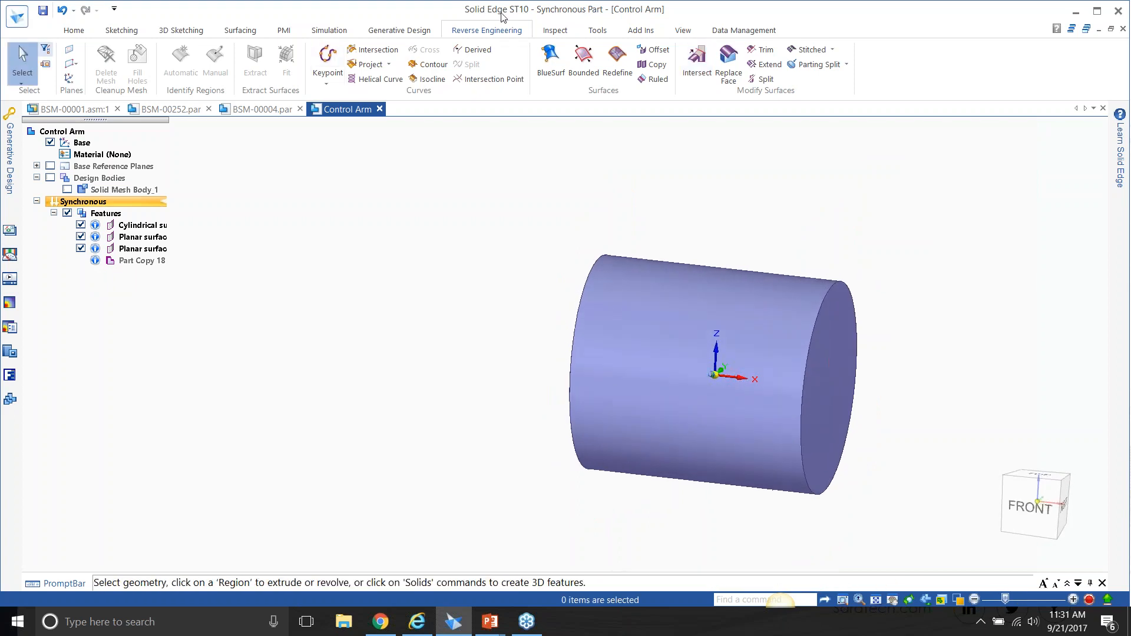
# Stitch the trimmed cylinder surface and its two planar end caps into one solid body.
pyautogui.moveTo(896, 174); pyautogui.dragTo(645, 282, button='middle')
pyautogui.click(807, 50)
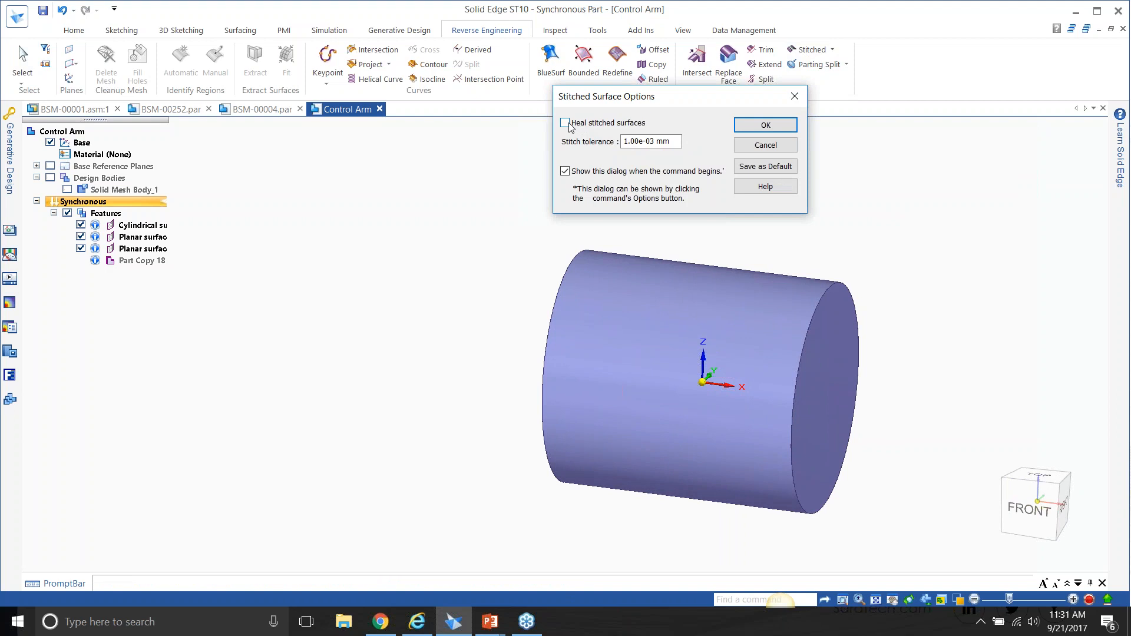
pyautogui.click(794, 126)
pyautogui.moveTo(461, 198); pyautogui.dragTo(910, 552)
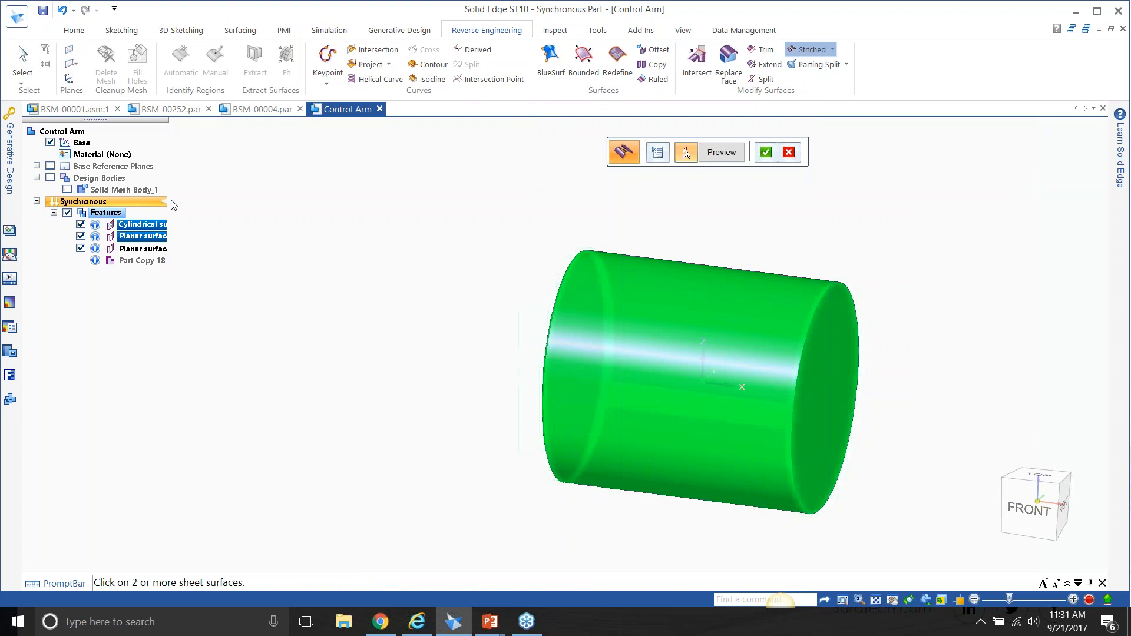
pyautogui.click(765, 153)
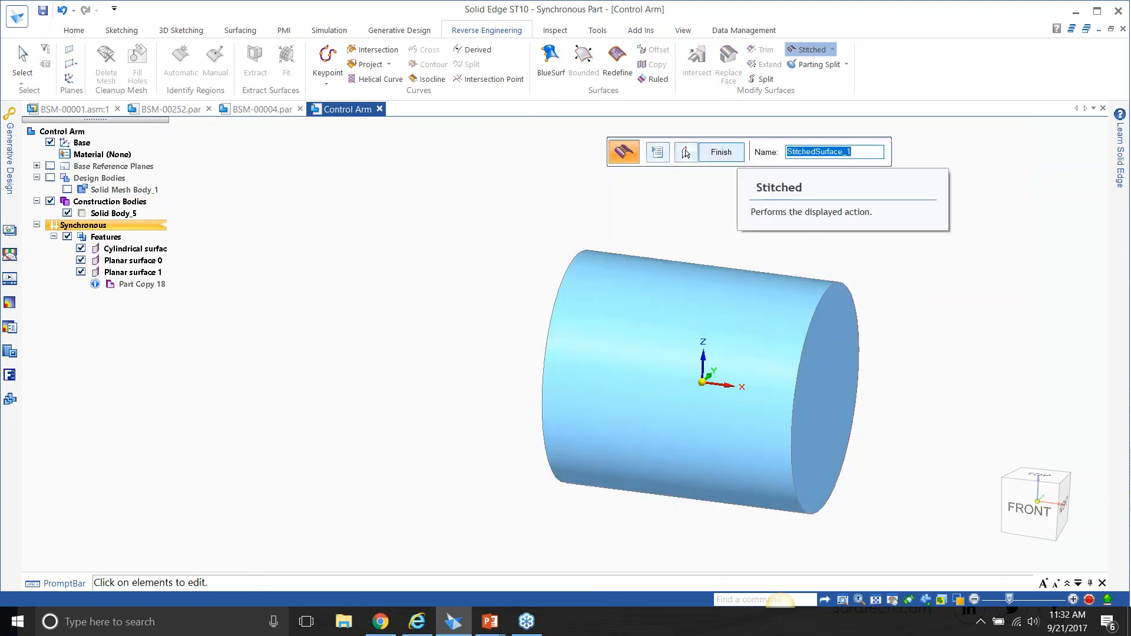
pyautogui.click(721, 152)
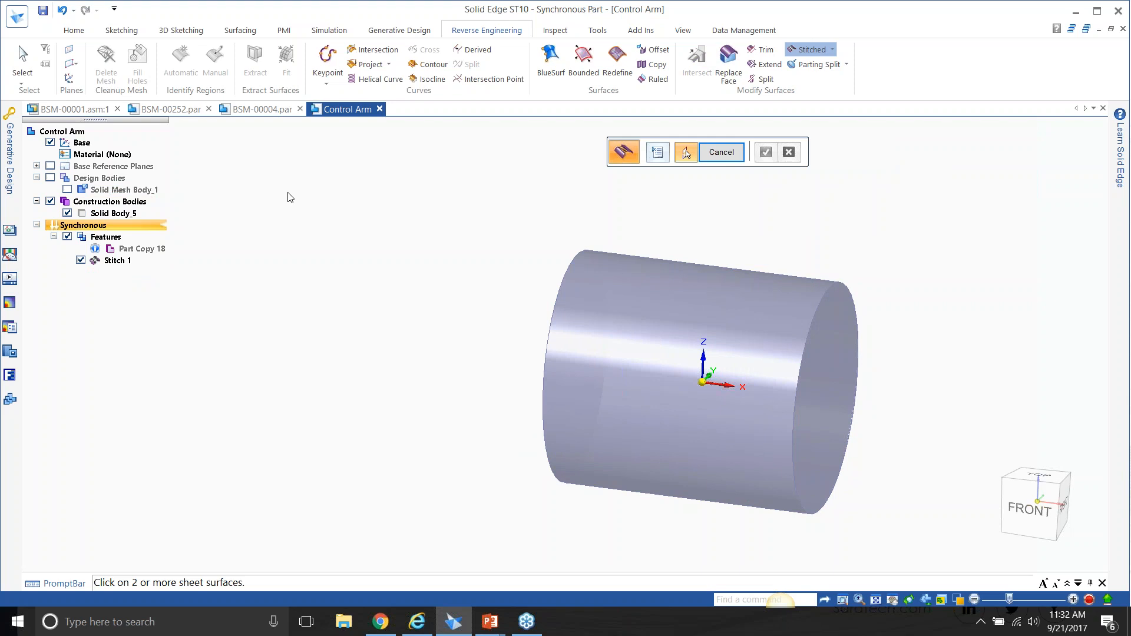
pyautogui.press('Escape')
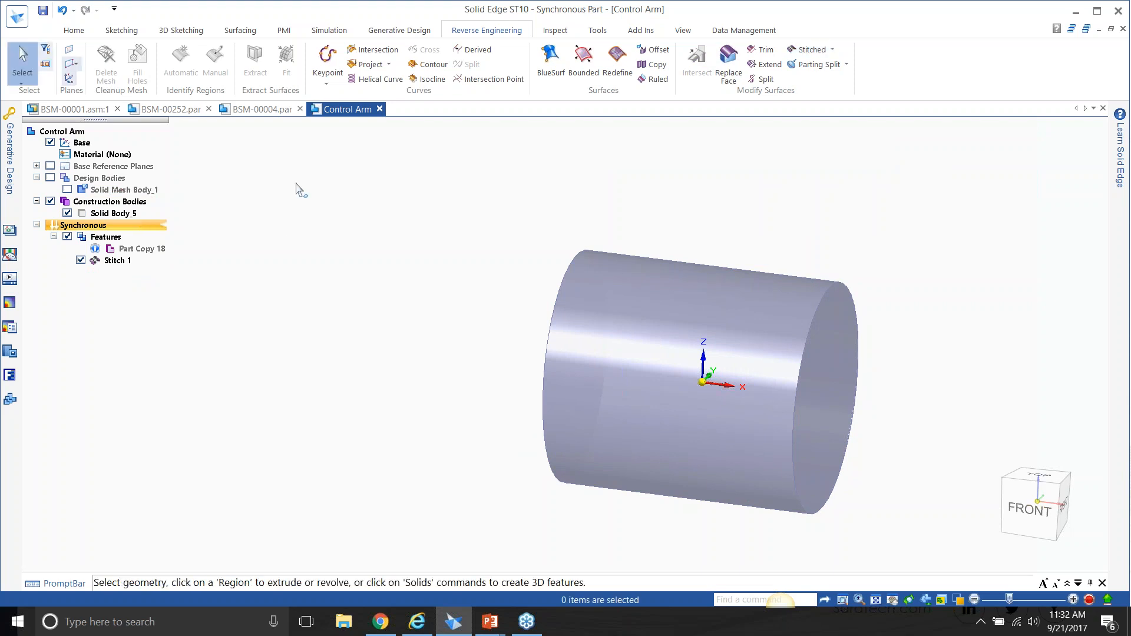
# Toggle the stitched solid from a construction body to a design body.
pyautogui.click(117, 213)
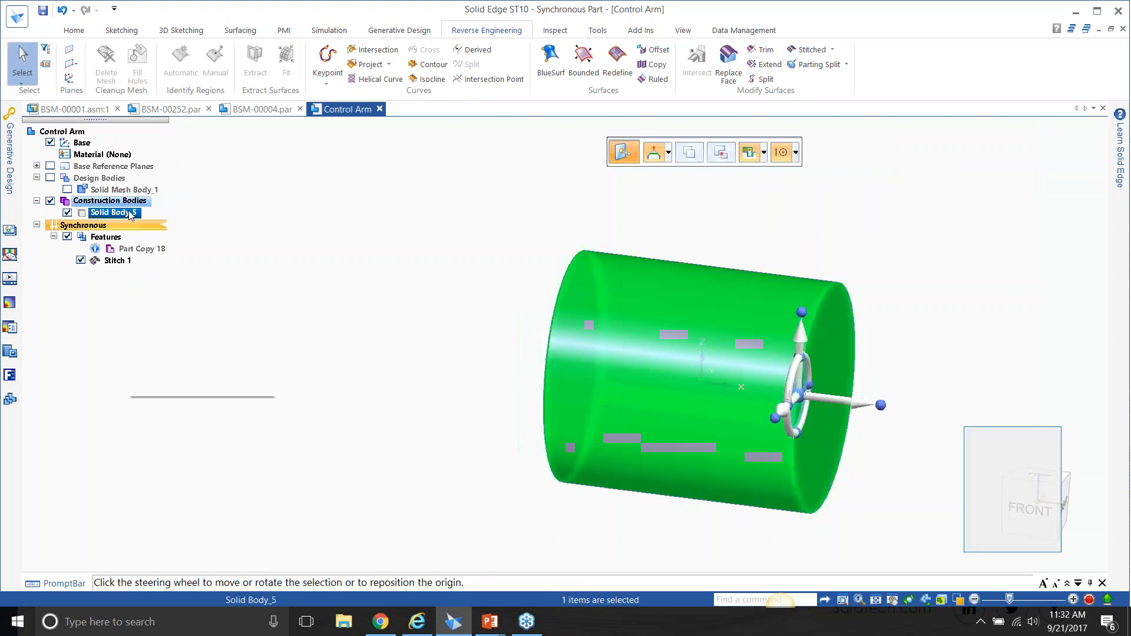
pyautogui.rightClick(131, 213)
pyautogui.click(176, 250)
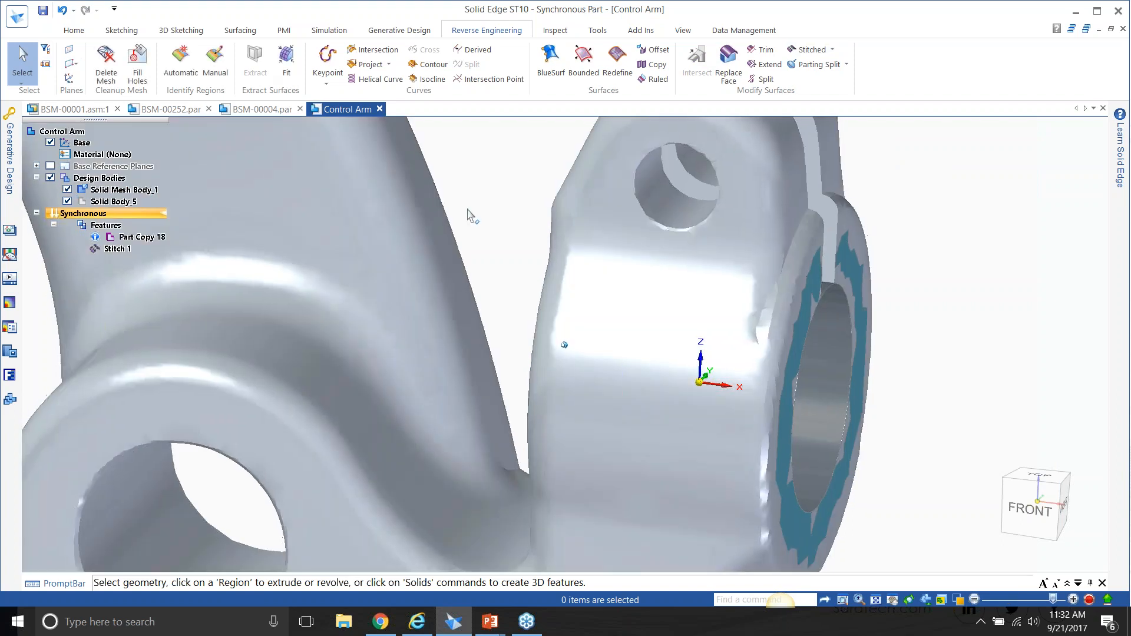
# Show the control arm mesh again and activate the stitched cylindrical body for feature addition.
pyautogui.scroll(-2, 695, 253)
pyautogui.moveTo(908, 288); pyautogui.dragTo(832, 261, button='middle')
pyautogui.click(97, 202)
pyautogui.rightClick(93, 204)
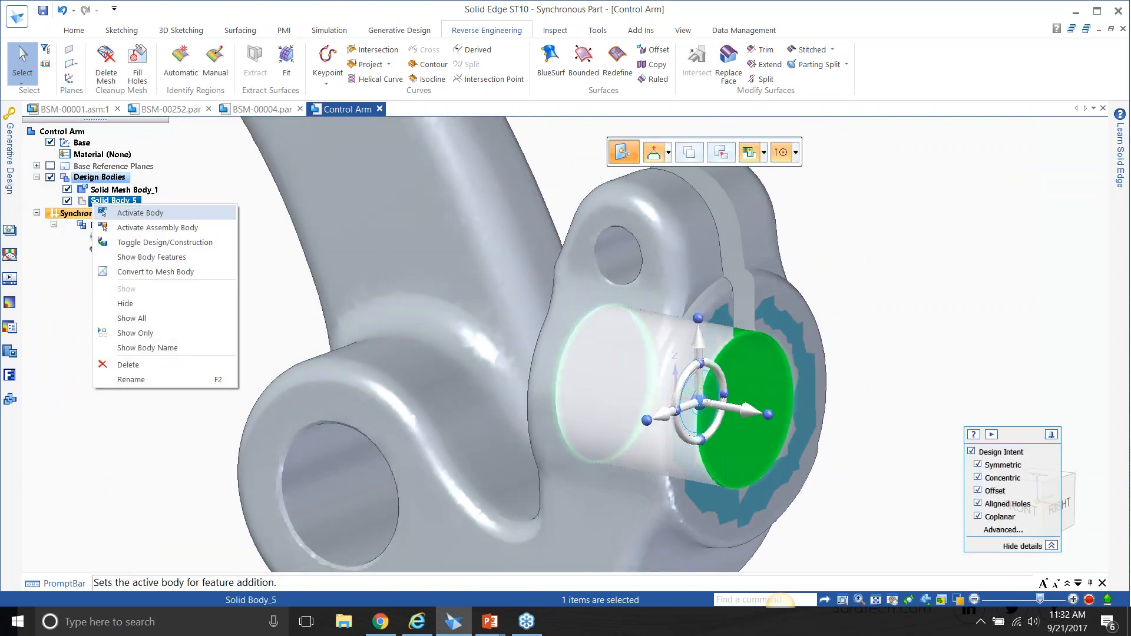
pyautogui.click(134, 215)
pyautogui.moveTo(783, 416); pyautogui.dragTo(712, 382, button='middle')
pyautogui.scroll(-5, 752, 298)
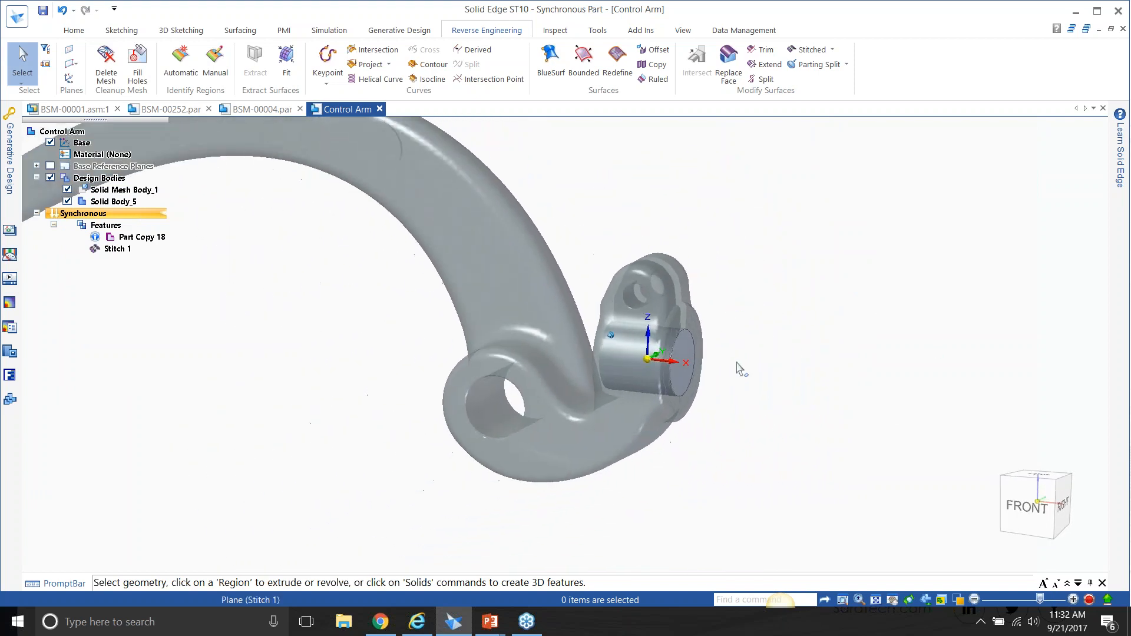
pyautogui.scroll(-2, 804, 345)
pyautogui.moveTo(939, 314); pyautogui.dragTo(887, 262, button='middle')
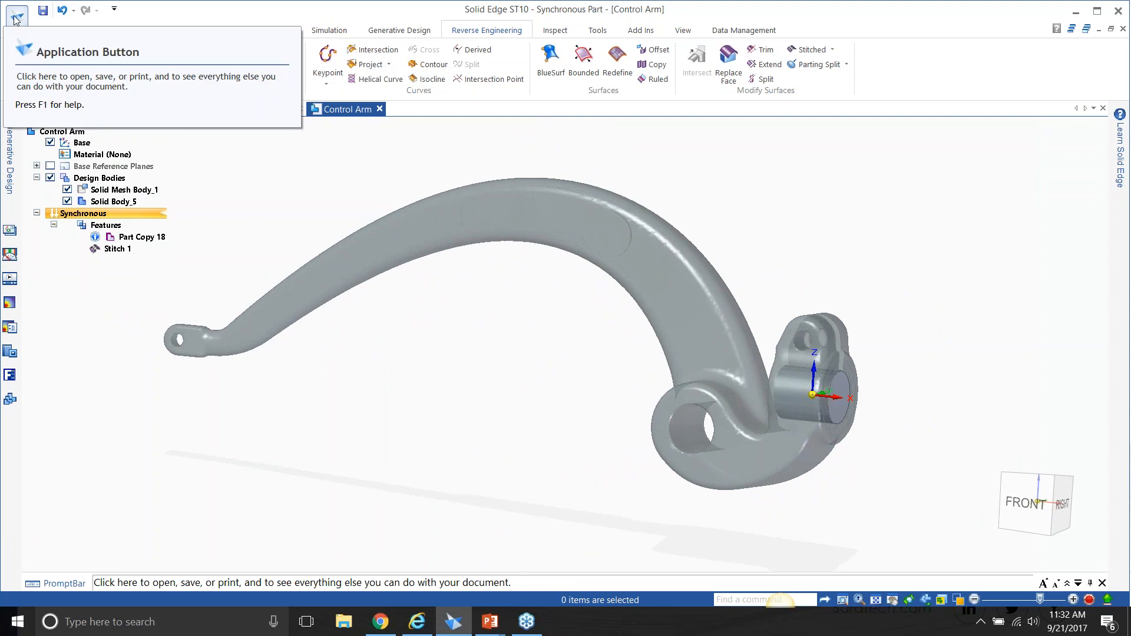
# Open Control Arm-Convergent.par from the Bernina_B880 folder, with All documents (*.*) set as the file type filter.
pyautogui.click(16, 18)
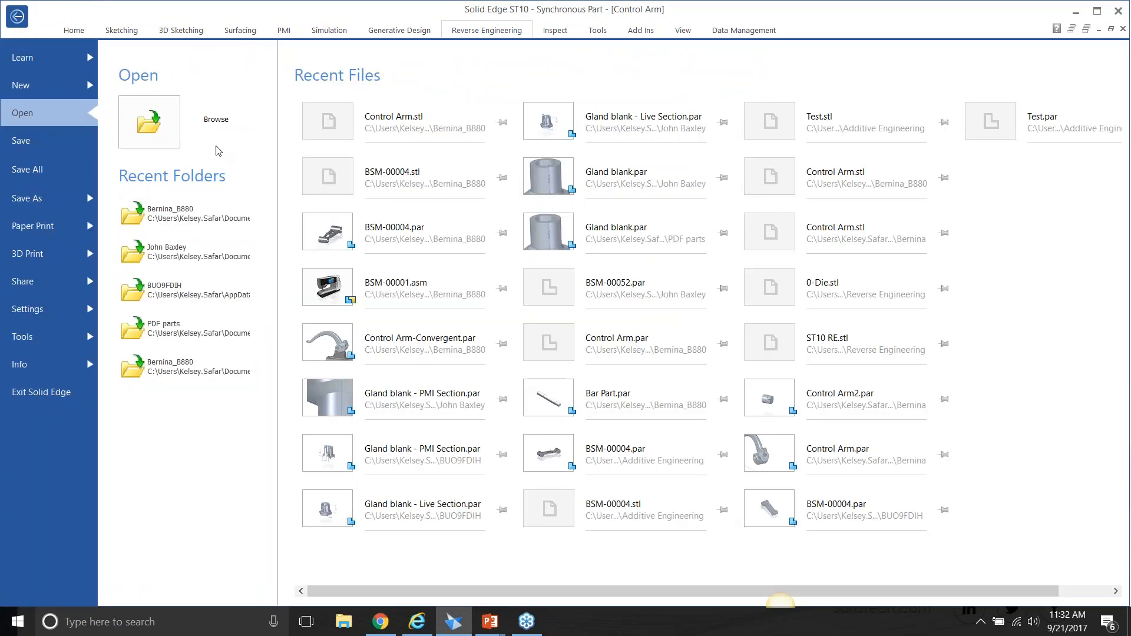
pyautogui.click(162, 112)
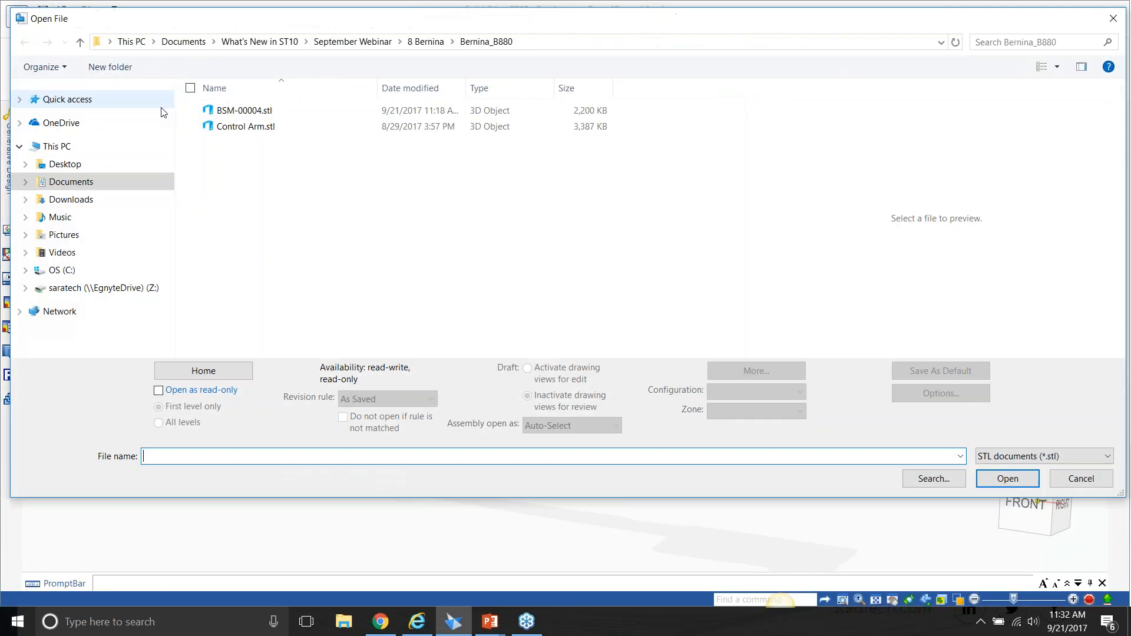
pyautogui.click(1002, 457)
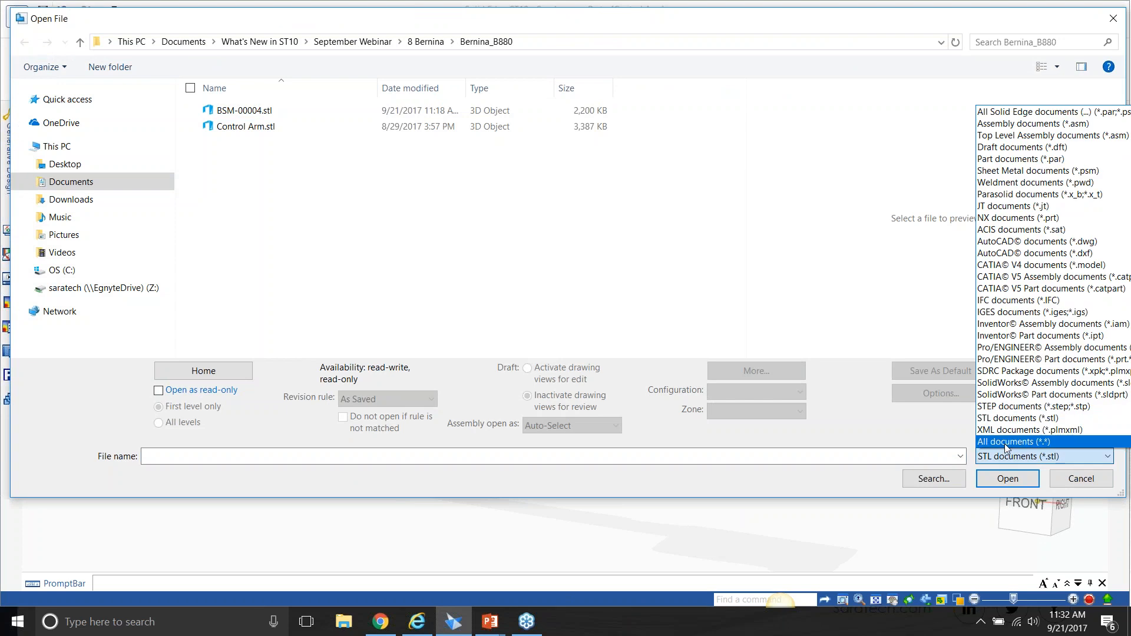
pyautogui.click(1004, 442)
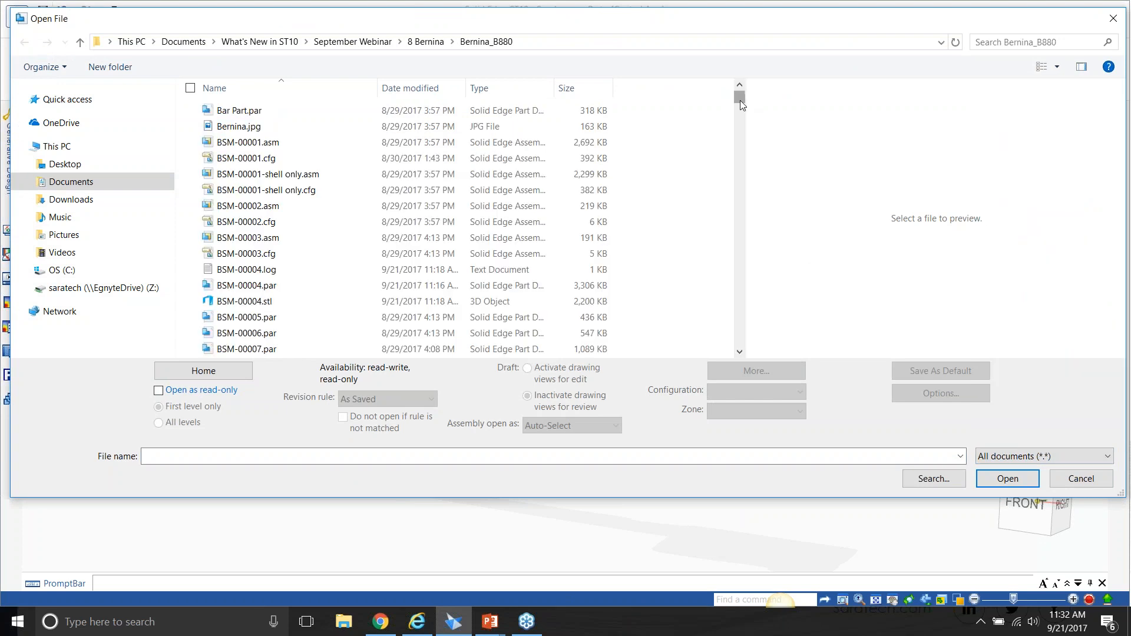
pyautogui.moveTo(739, 101); pyautogui.dragTo(740, 339)
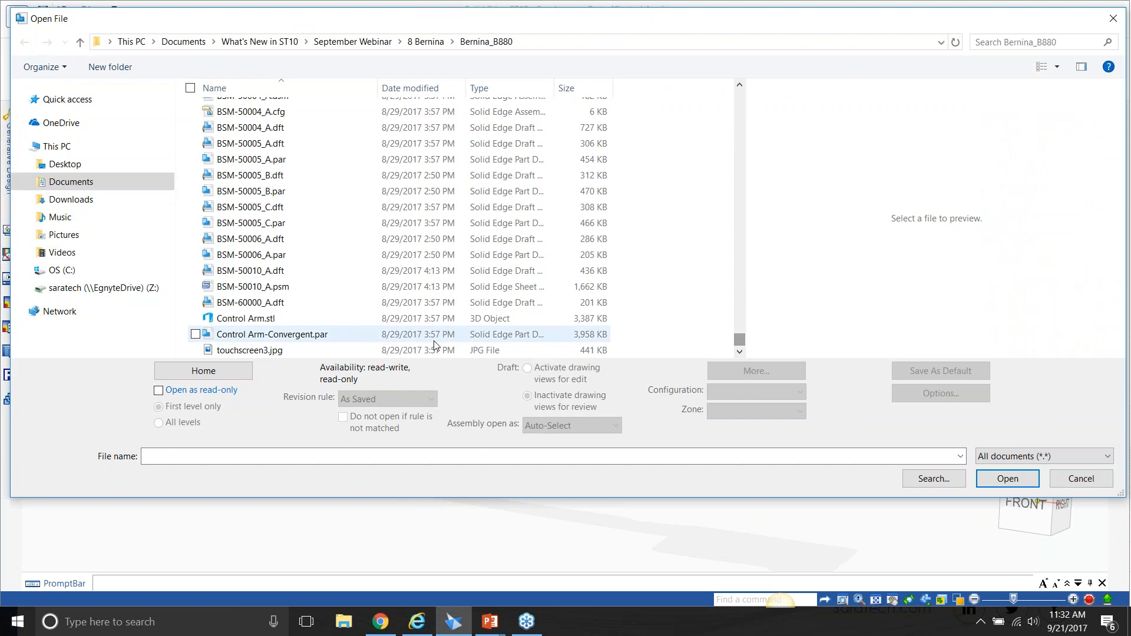
pyautogui.click(345, 334)
pyautogui.click(994, 480)
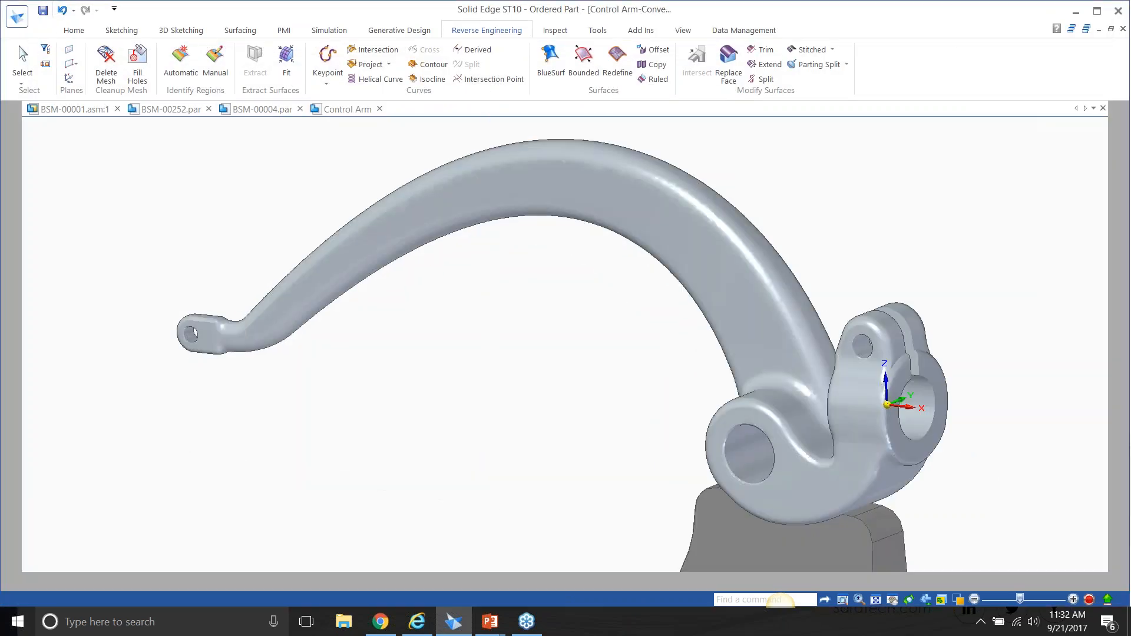
pyautogui.moveTo(884, 305)
pyautogui.mouseDown(button='middle')
pyautogui.moveTo(896, 296)
pyautogui.moveTo(780, 432)
pyautogui.moveTo(912, 283)
pyautogui.moveTo(951, 312)
pyautogui.moveTo(859, 266)
pyautogui.mouseUp(button='middle')
pyautogui.scroll(-1, 902, 294)
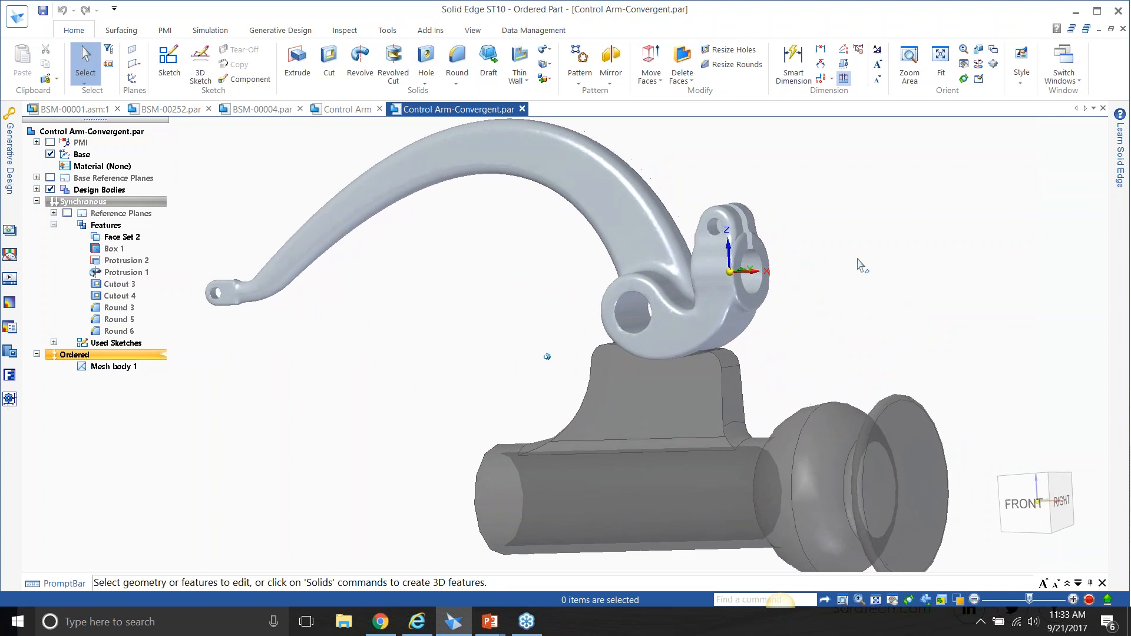
# Subtract the grey mesh body below the control arm from the control arm body with the Subtract boolean.
pyautogui.click(548, 80)
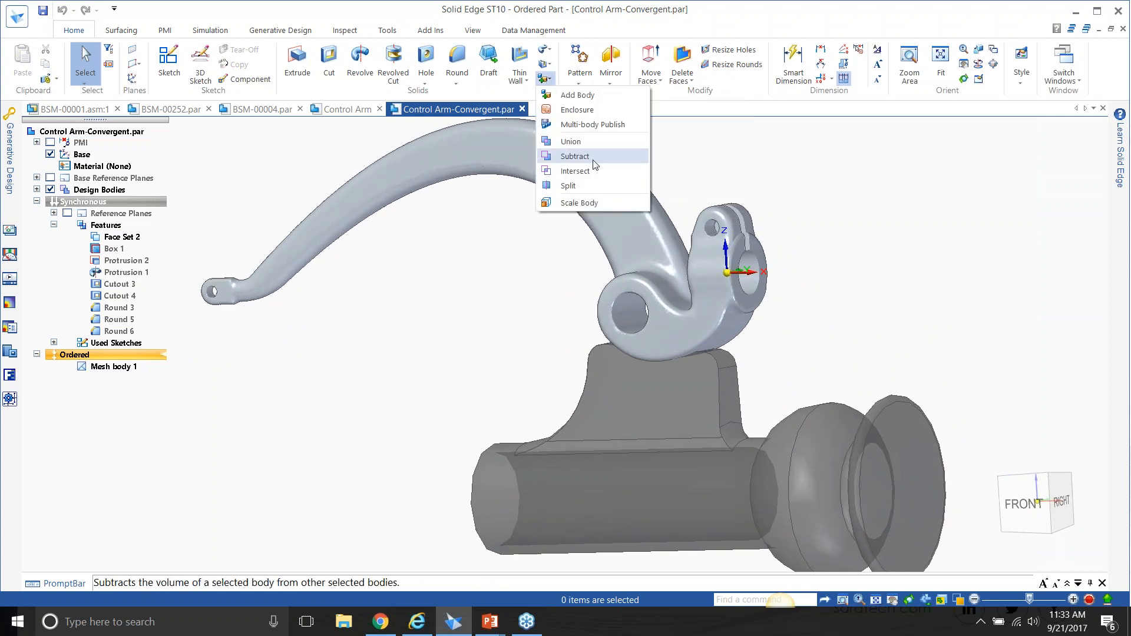
pyautogui.click(574, 156)
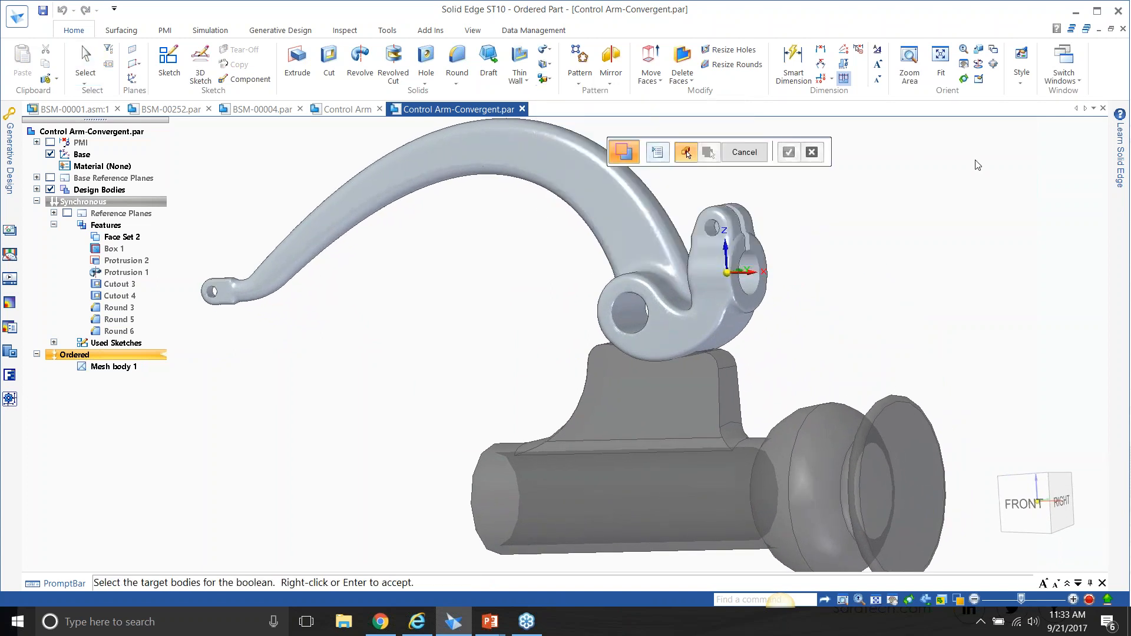
pyautogui.click(641, 201)
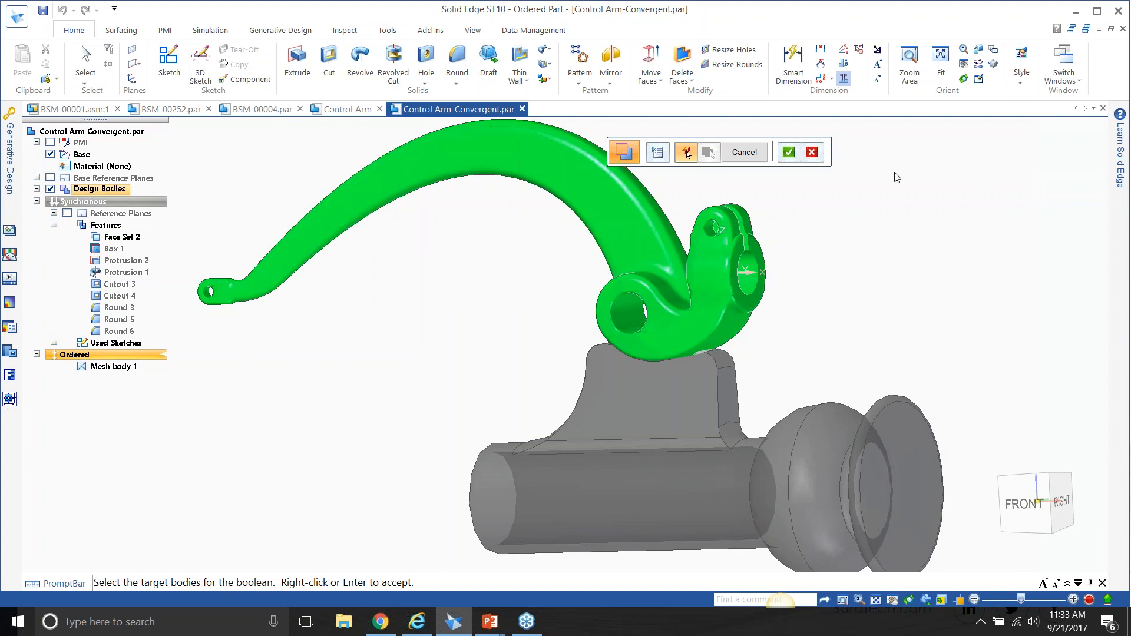
pyautogui.click(789, 153)
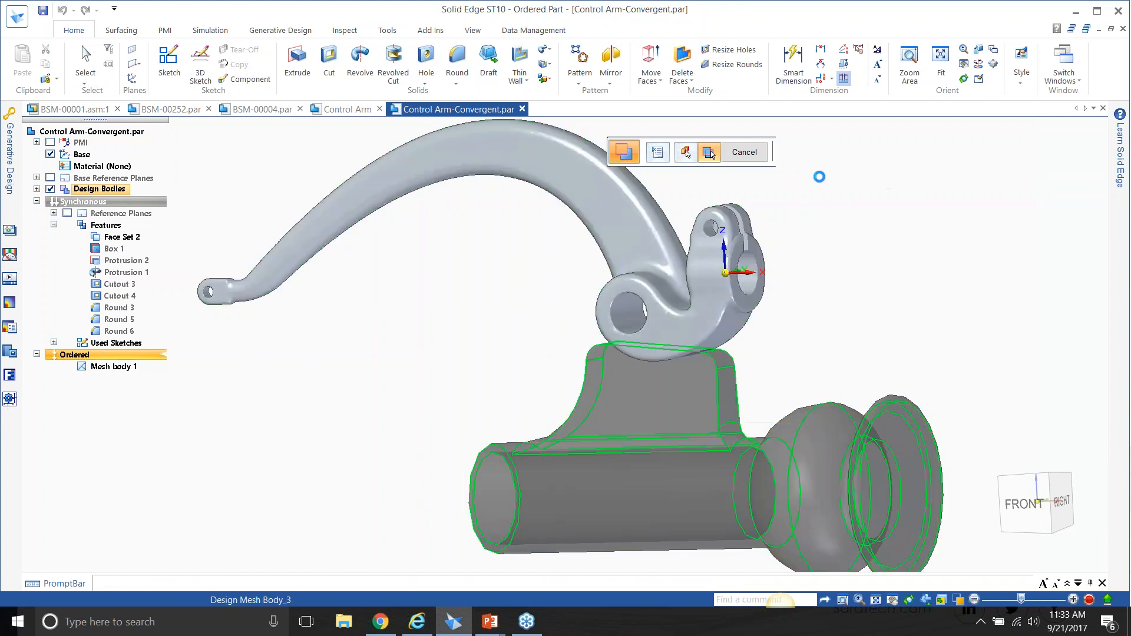
pyautogui.click(790, 153)
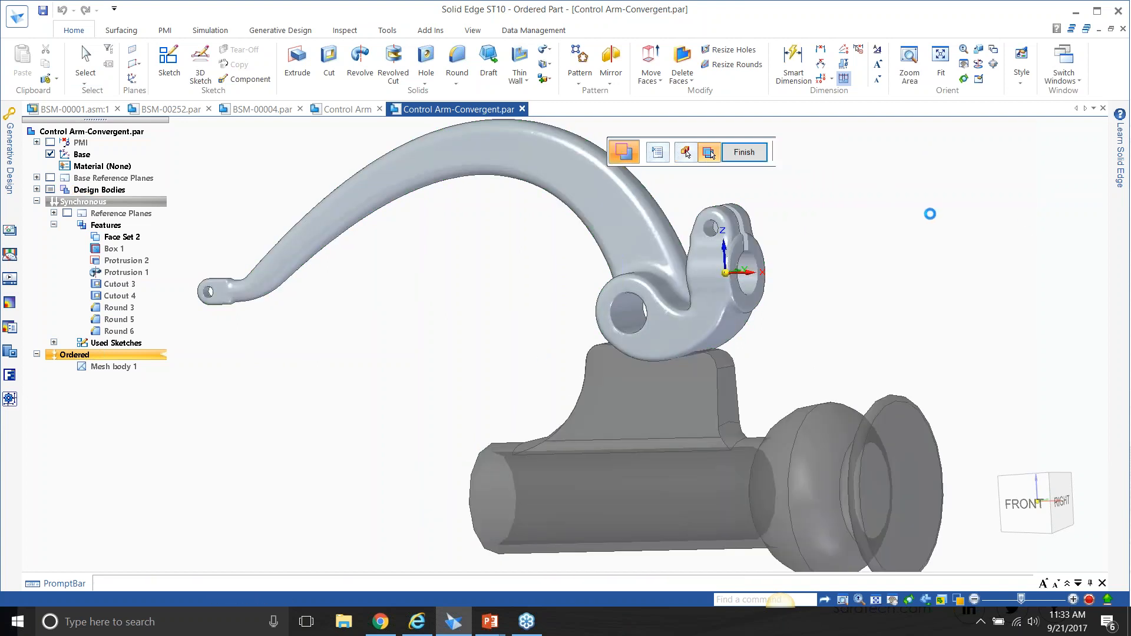
pyautogui.moveTo(737, 360); pyautogui.dragTo(727, 345, button='middle')
pyautogui.click(746, 154)
# Hide Design Mesh Body_3 and examine the cut on the underside of the control arm from several angles.
pyautogui.scroll(2, 728, 404)
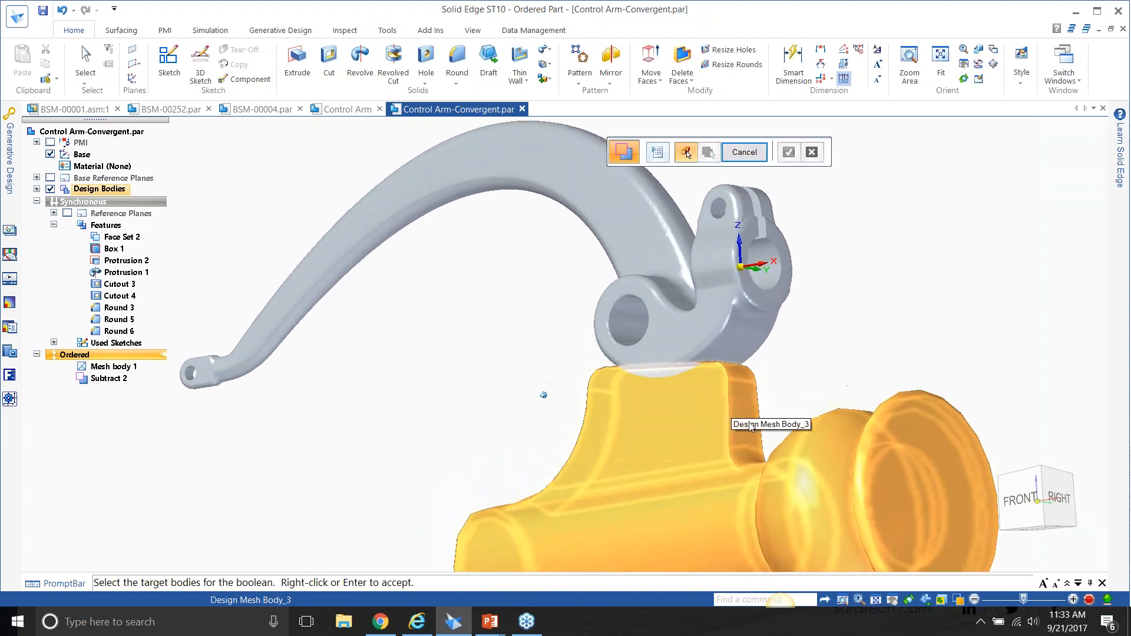
pyautogui.click(37, 189)
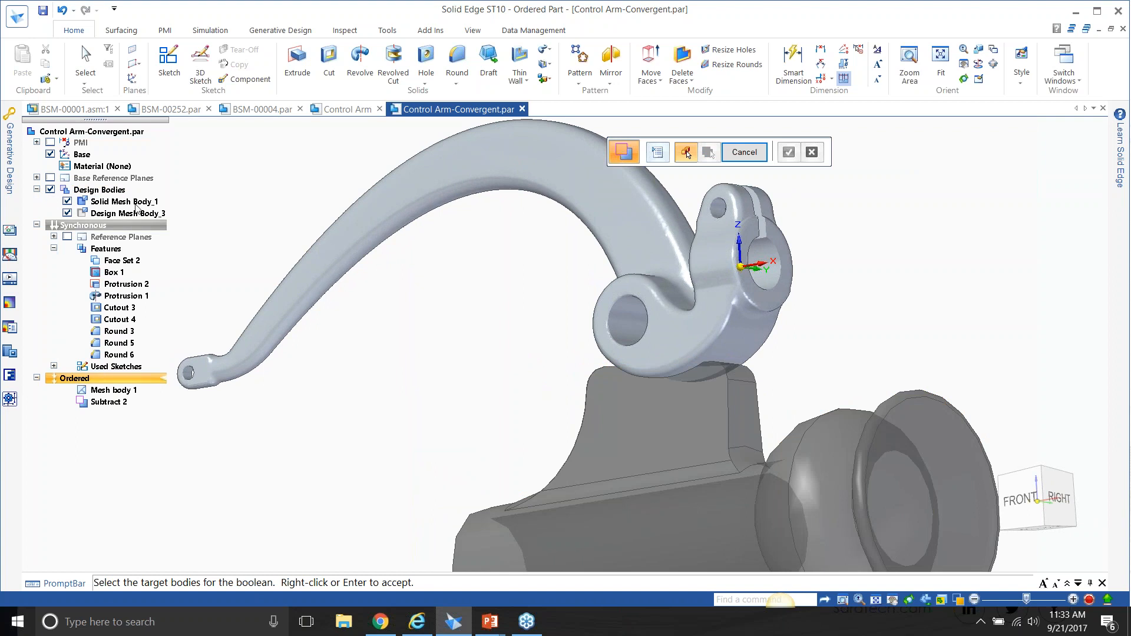
pyautogui.click(67, 214)
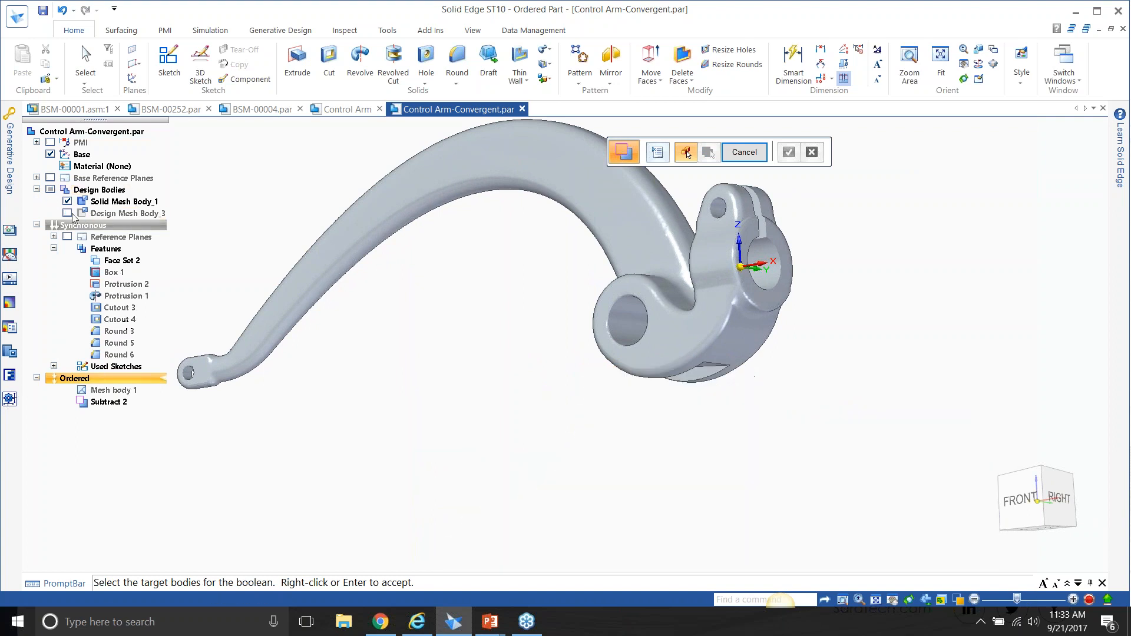
pyautogui.moveTo(622, 444); pyautogui.dragTo(847, 245, button='middle')
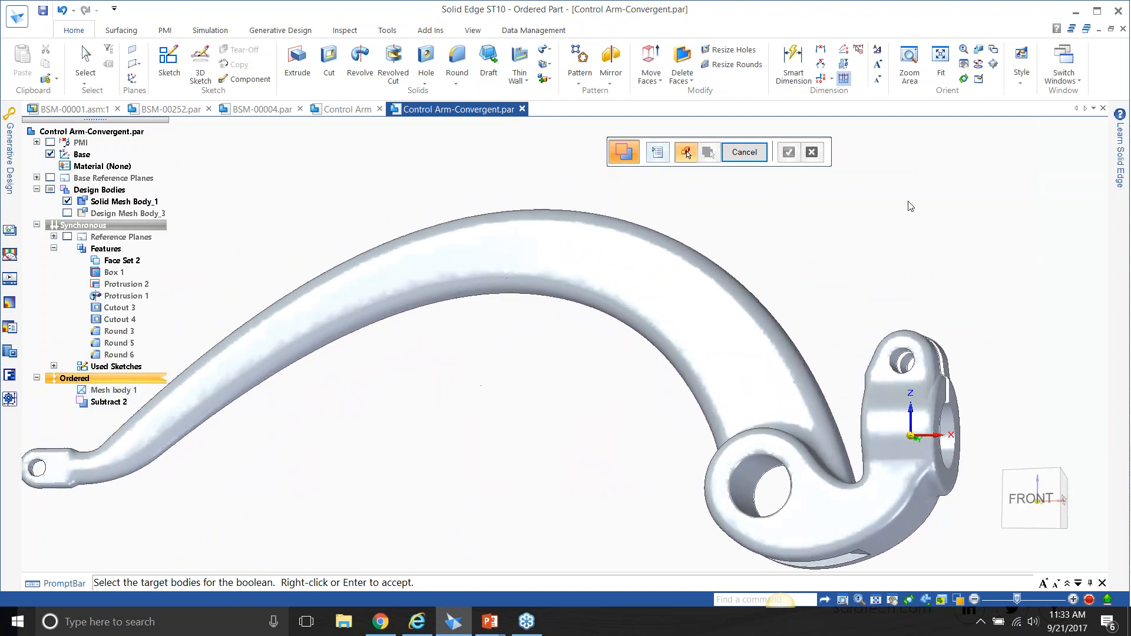
pyautogui.moveTo(929, 204); pyautogui.dragTo(937, 210, button='middle')
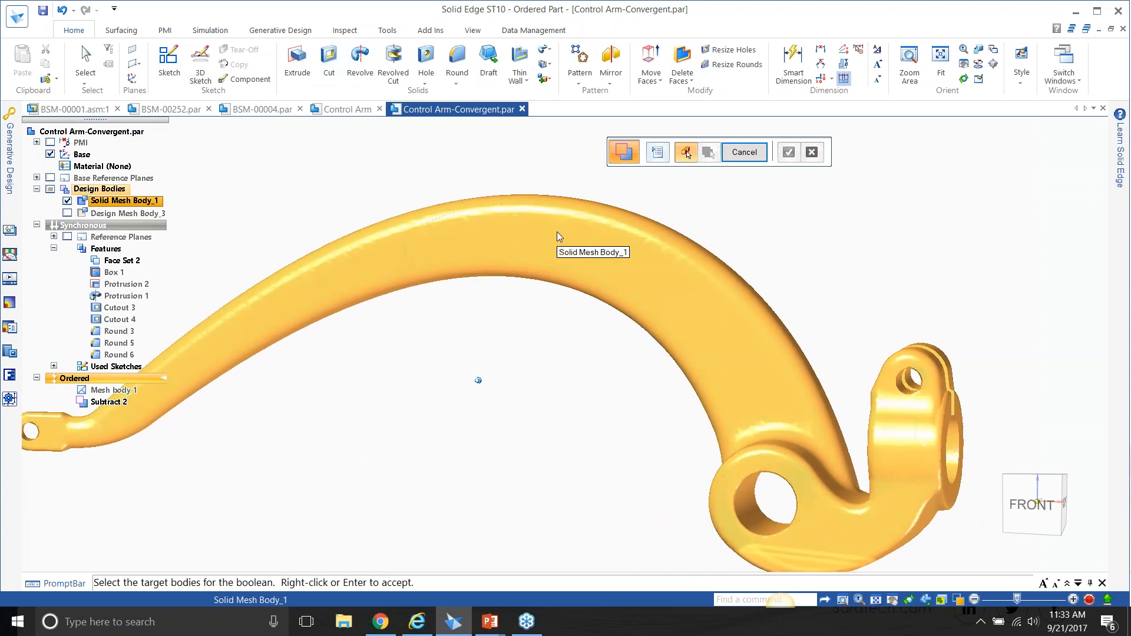
pyautogui.moveTo(919, 209); pyautogui.dragTo(810, 344, button='middle')
pyautogui.moveTo(735, 379); pyautogui.dragTo(771, 417, button='middle')
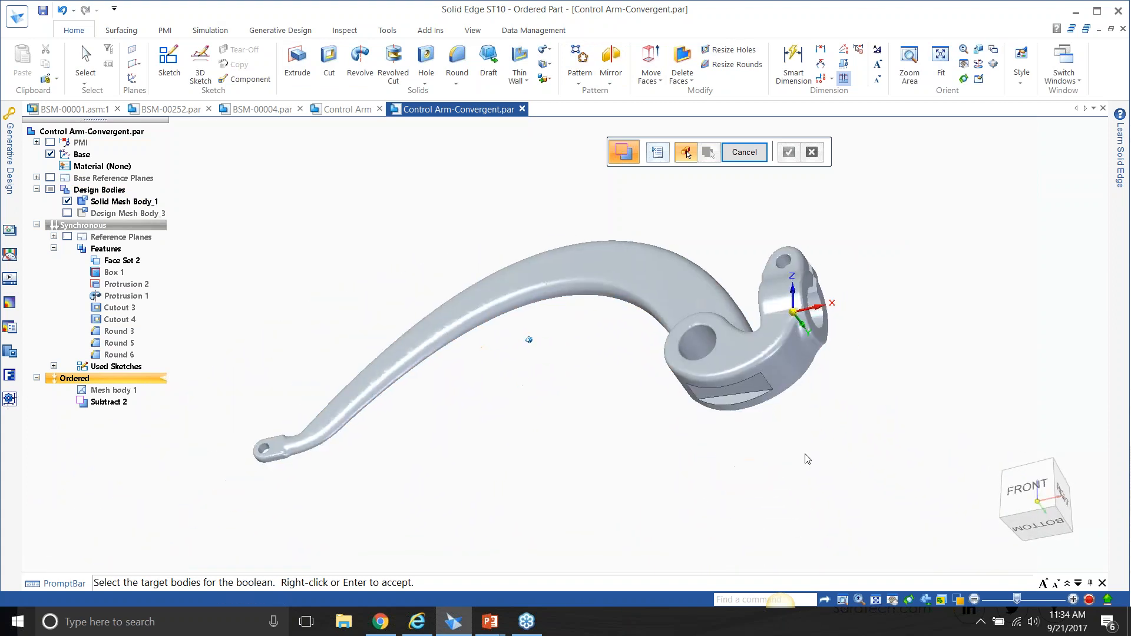
# Show Design Mesh Body_3 again and switch to the PowerPoint slide show.
pyautogui.click(67, 213)
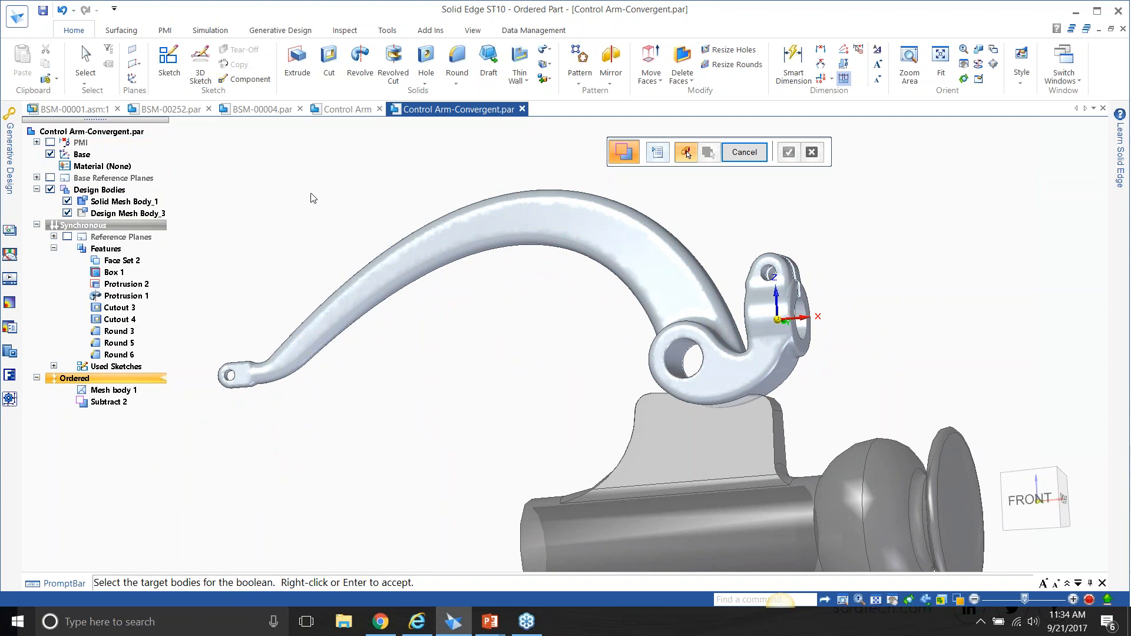
pyautogui.hotkey('alt', 'Tab')
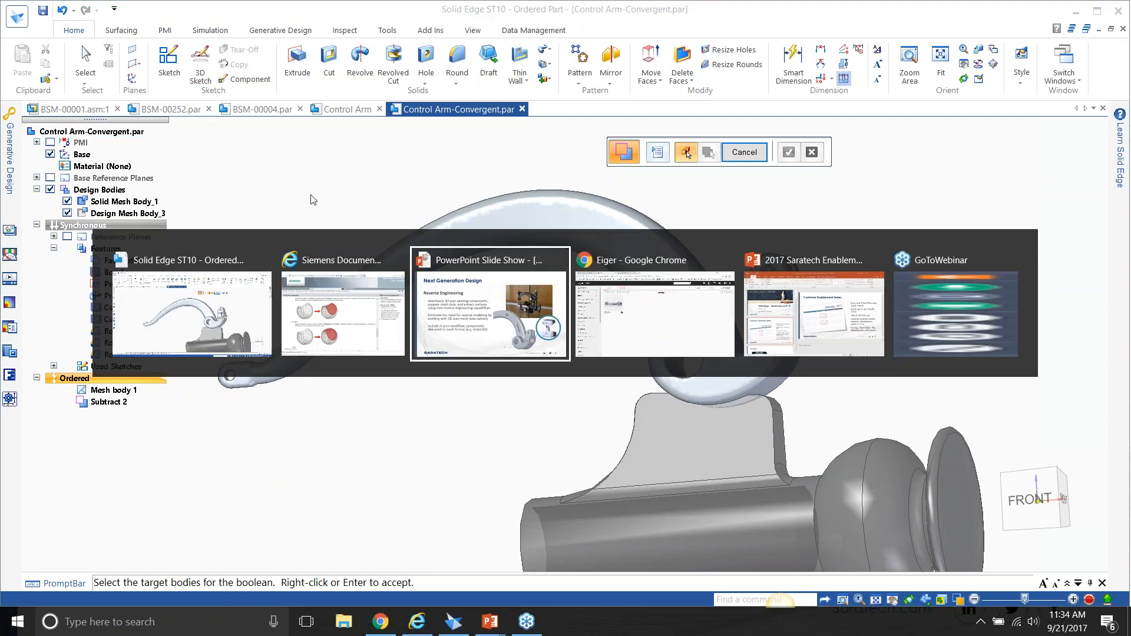